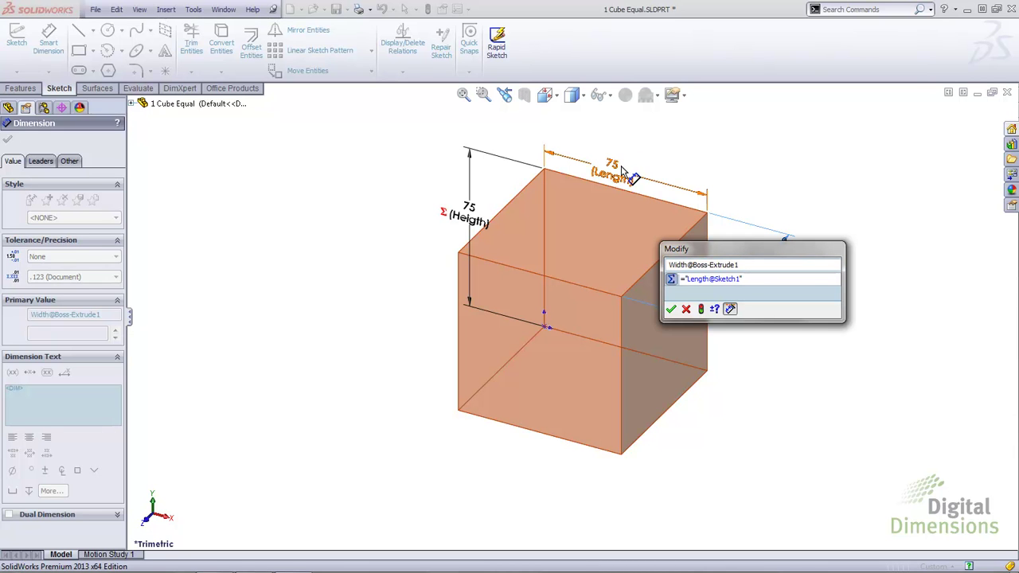
# Step: Review the equations that tie the cube's Width and Heigth dimensions to Length@Sketch1
pyautogui.click(672, 309)
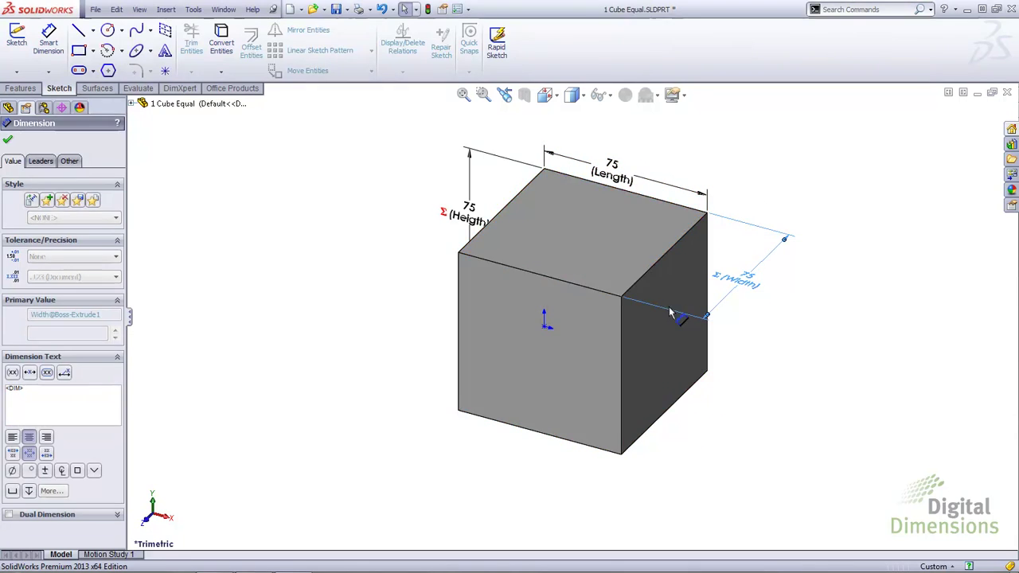
pyautogui.doubleClick(466, 217)
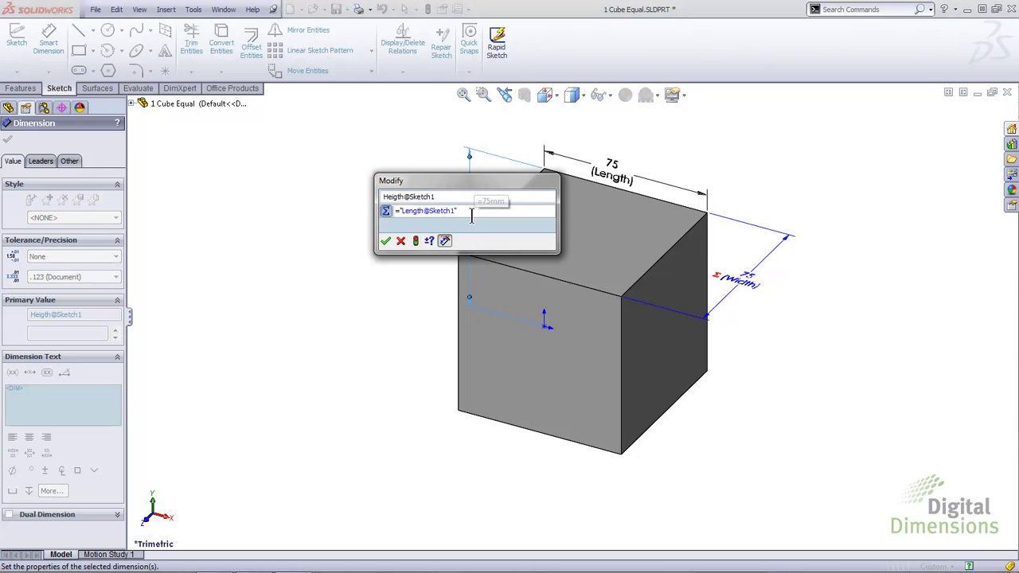
pyautogui.moveTo(450, 208)
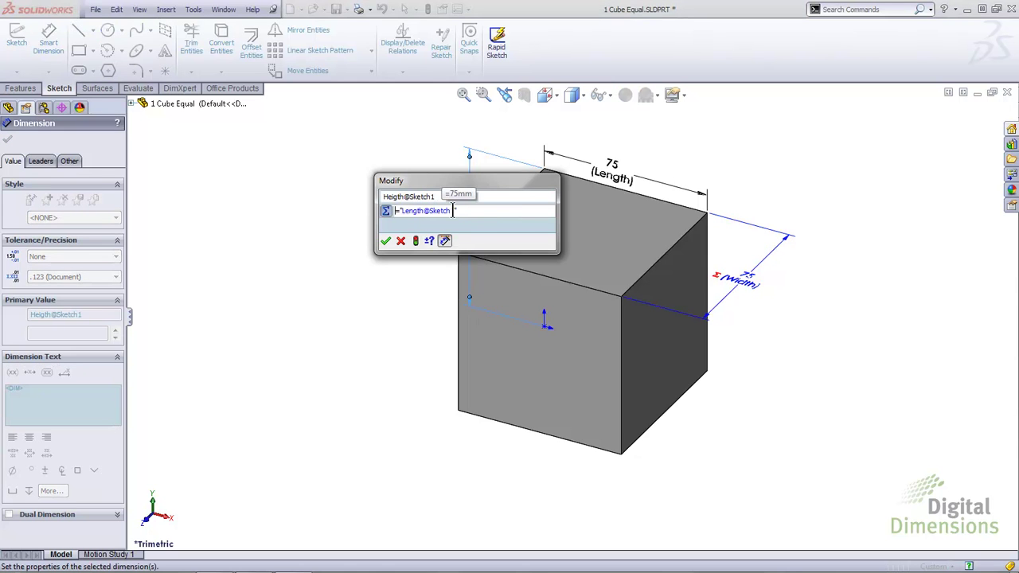
pyautogui.click(386, 241)
# Step: Test the equation-driven cube by rebuilding it with Length set to 85 mm, and restore Length to 75 mm
pyautogui.doubleClick(611, 174)
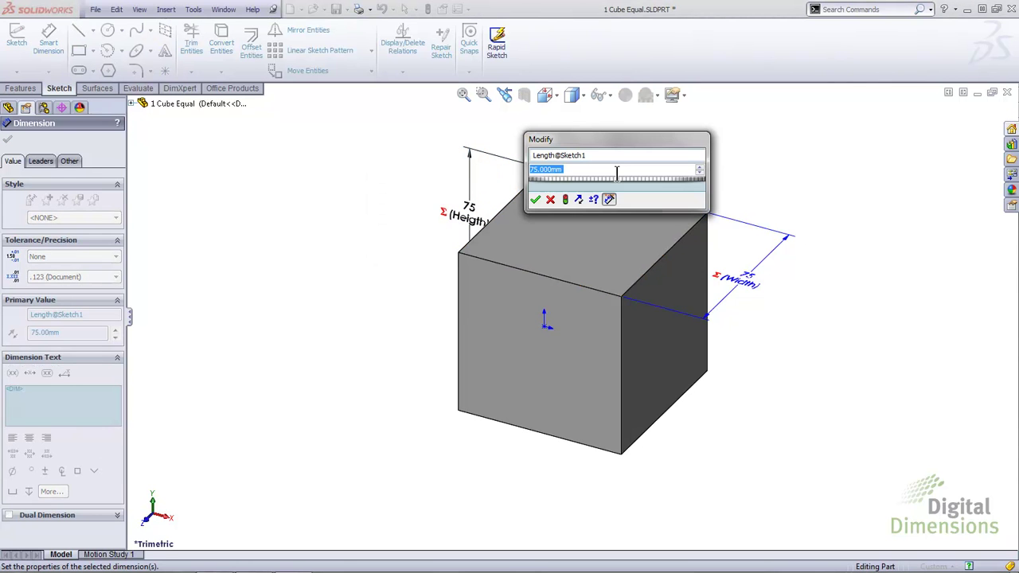
pyautogui.click(566, 199)
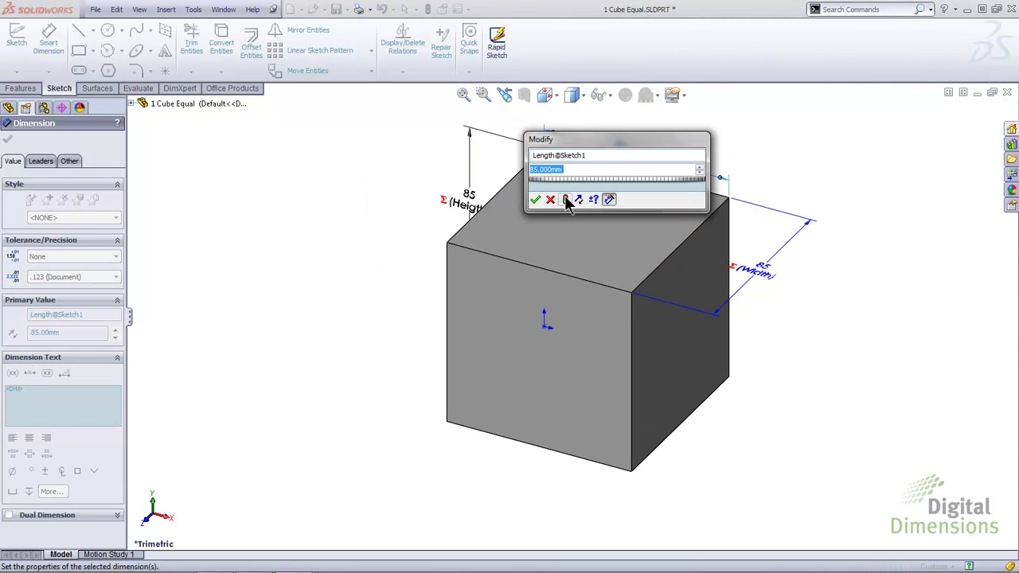
pyautogui.write('75')
pyautogui.click(565, 199)
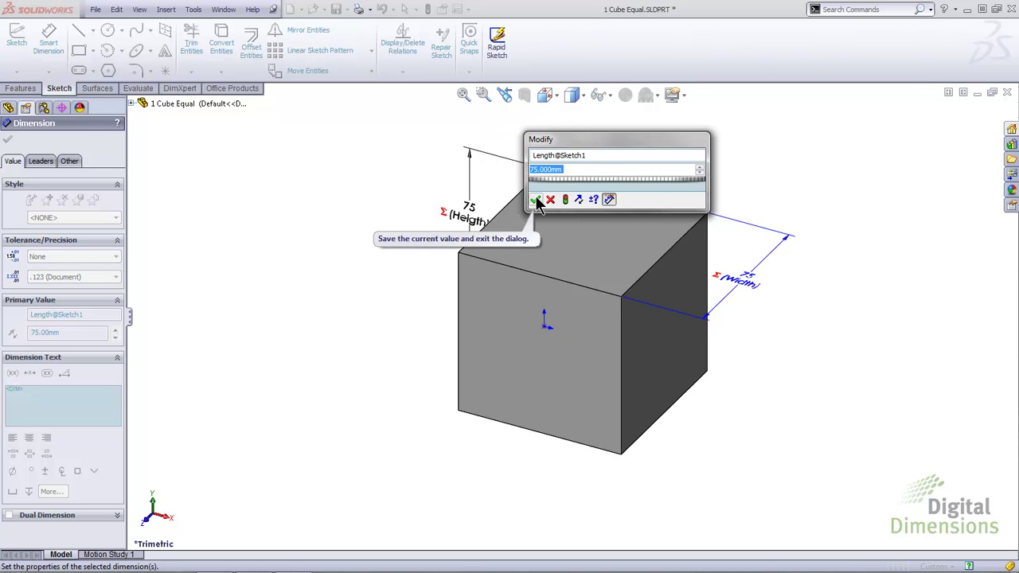
pyautogui.click(535, 199)
pyautogui.click(404, 193)
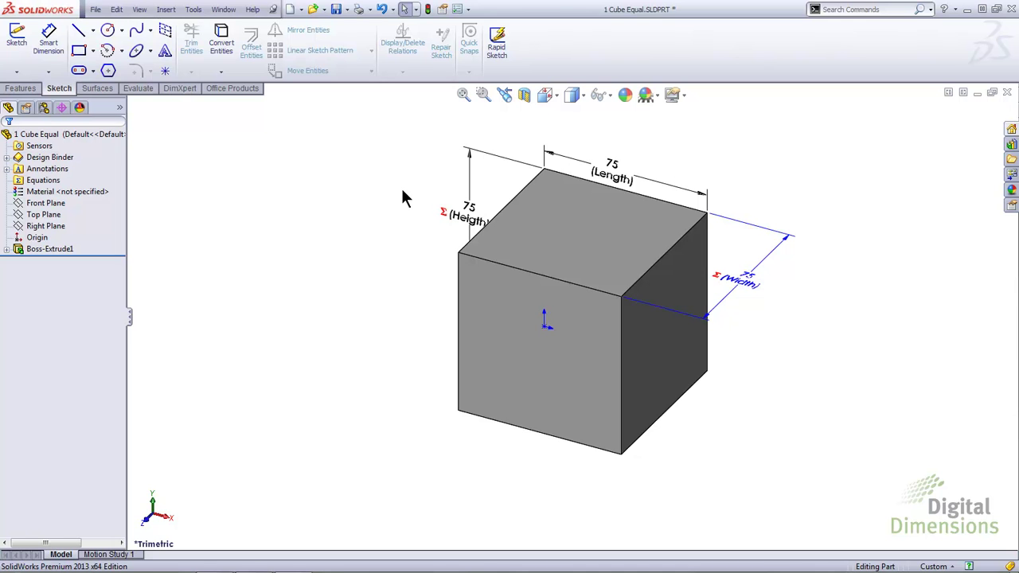
# Step: Delete the Heigth@Sketch1 and Width@Boss-Extrude1 equations from the part's equation list
pyautogui.rightClick(43, 180)
pyautogui.click(80, 195)
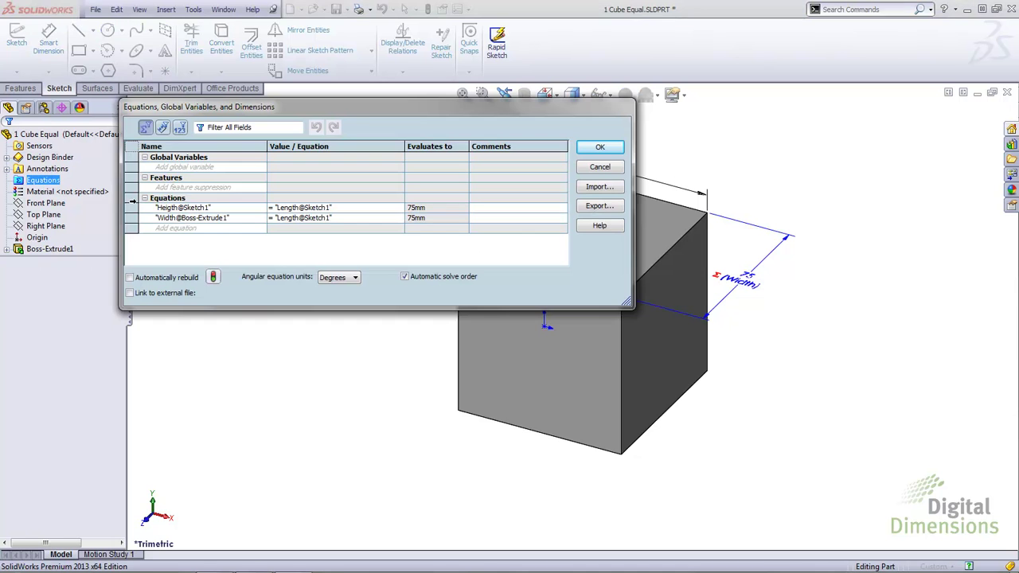
pyautogui.rightClick(173, 206)
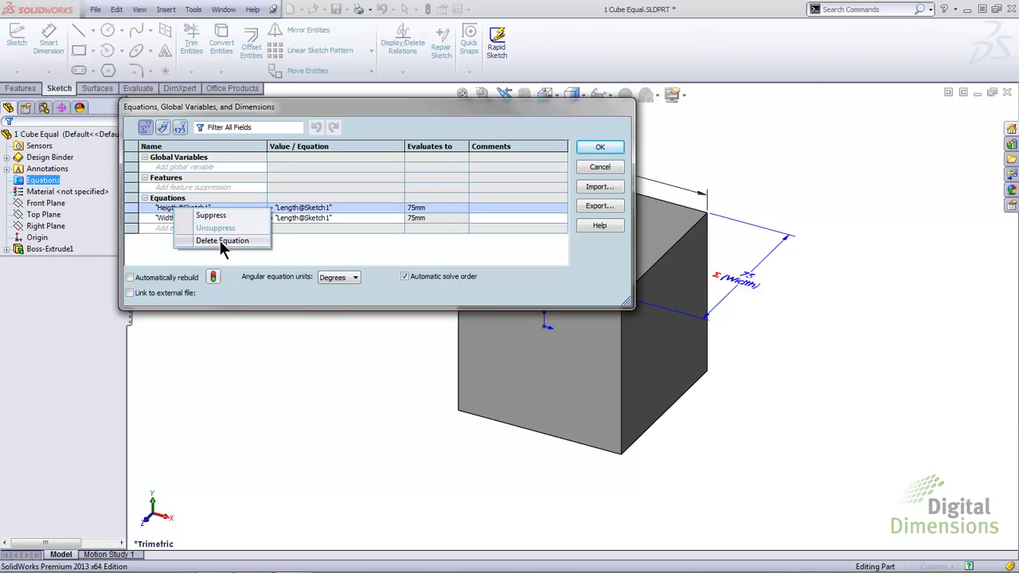
pyautogui.click(194, 242)
pyautogui.rightClick(192, 206)
pyautogui.click(223, 239)
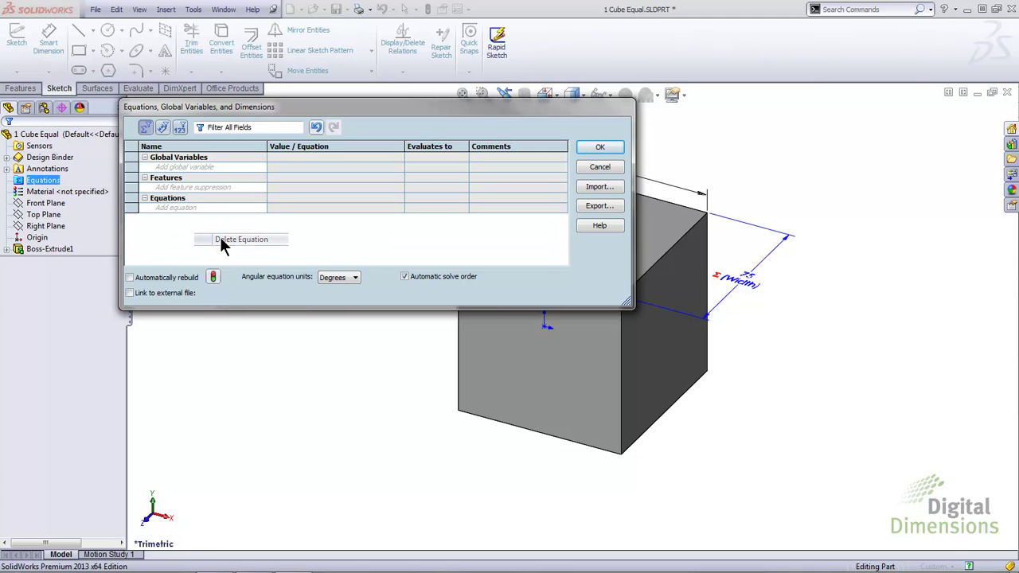
pyautogui.click(600, 148)
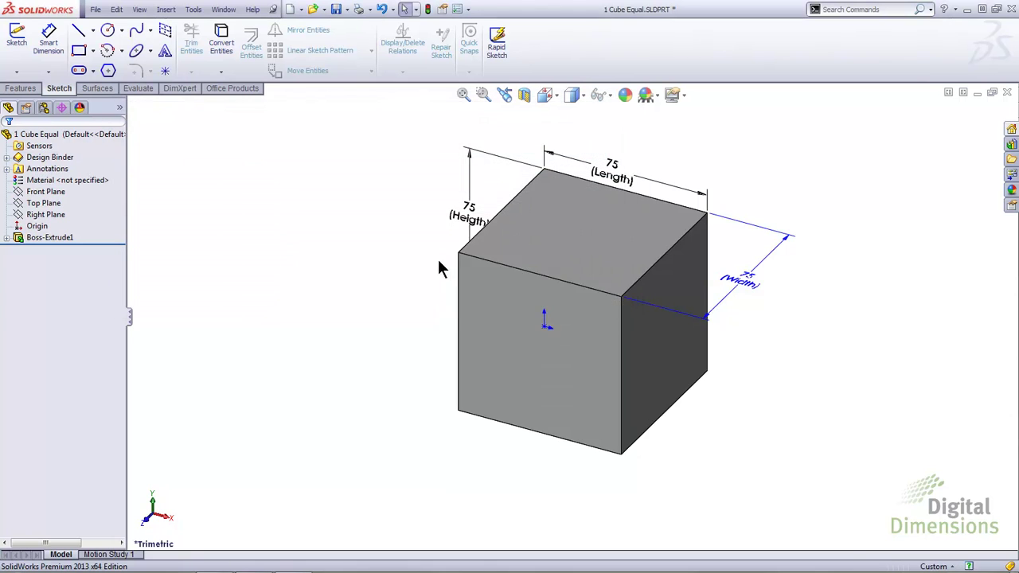
# Step: Edit the sketch behind the cube's extrusion and delete its Heigth dimension
pyautogui.rightClick(540, 229)
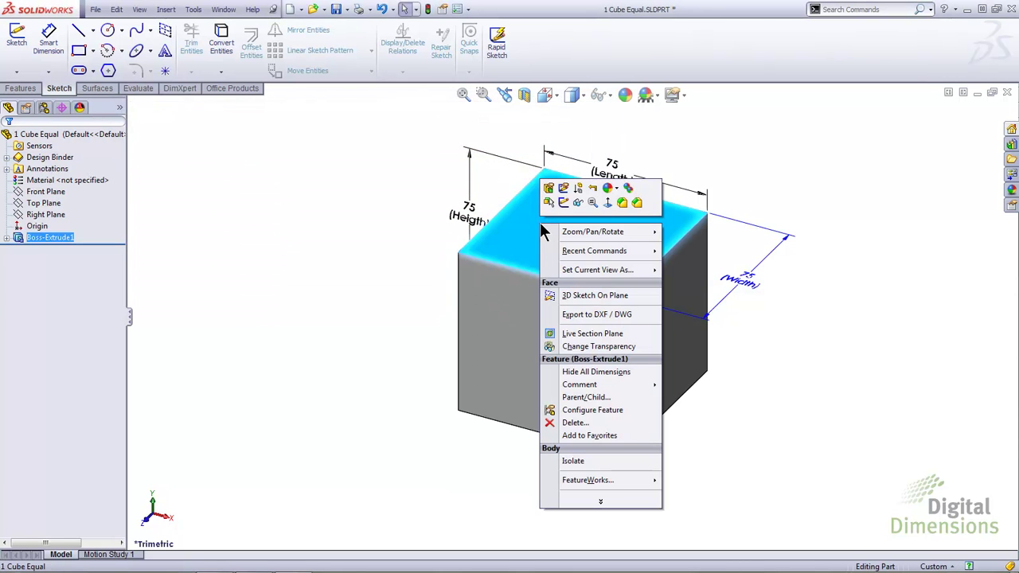
pyautogui.click(563, 191)
pyautogui.click(470, 212)
pyautogui.press('Delete')
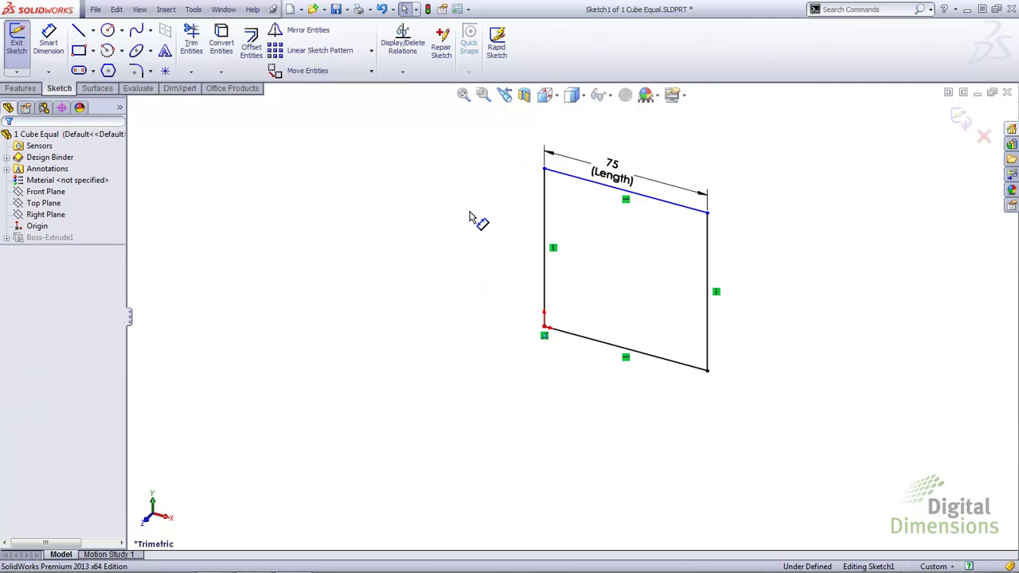
# Step: Add an Equal relation between the sketch's bottom horizontal line and the vertical line at the origin
pyautogui.click(580, 339)
pyautogui.keyDown('ctrl'); pyautogui.click(546, 312); pyautogui.keyUp('ctrl')
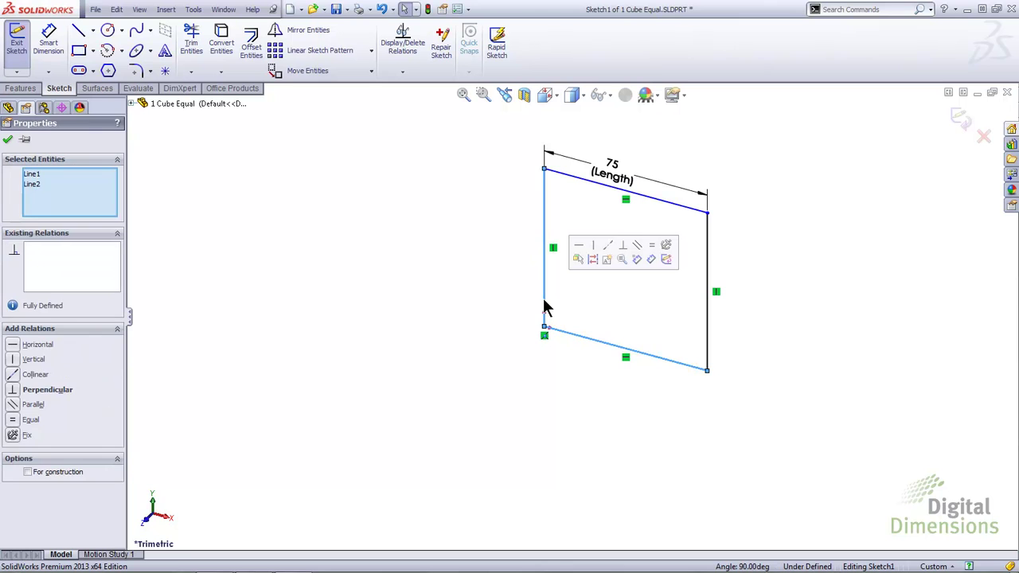
pyautogui.click(651, 249)
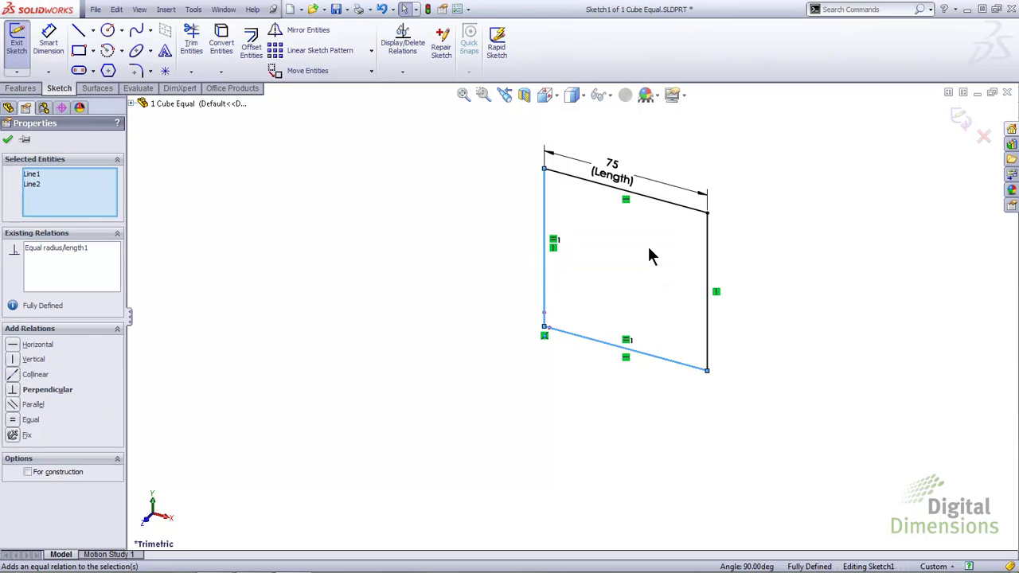
pyautogui.press('Escape')
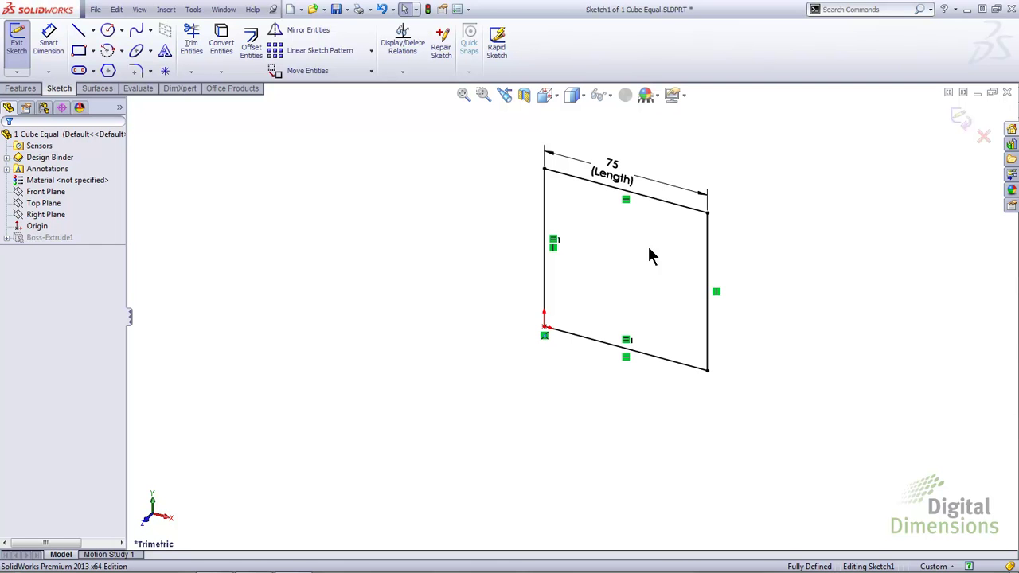
# Step: Link the Length dimension to a new global variable named cube and exit the sketch
pyautogui.doubleClick(609, 174)
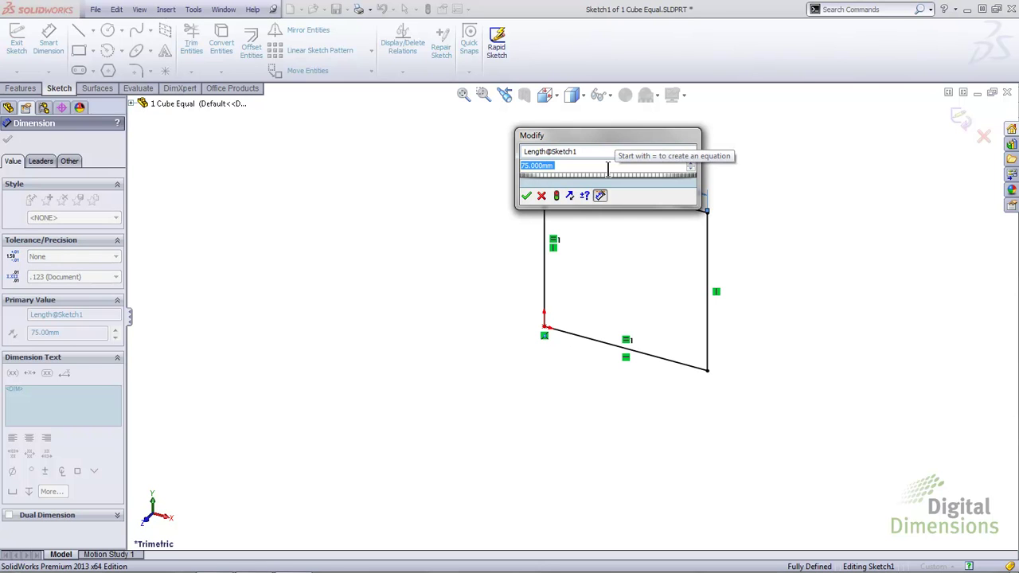
pyautogui.write('=')
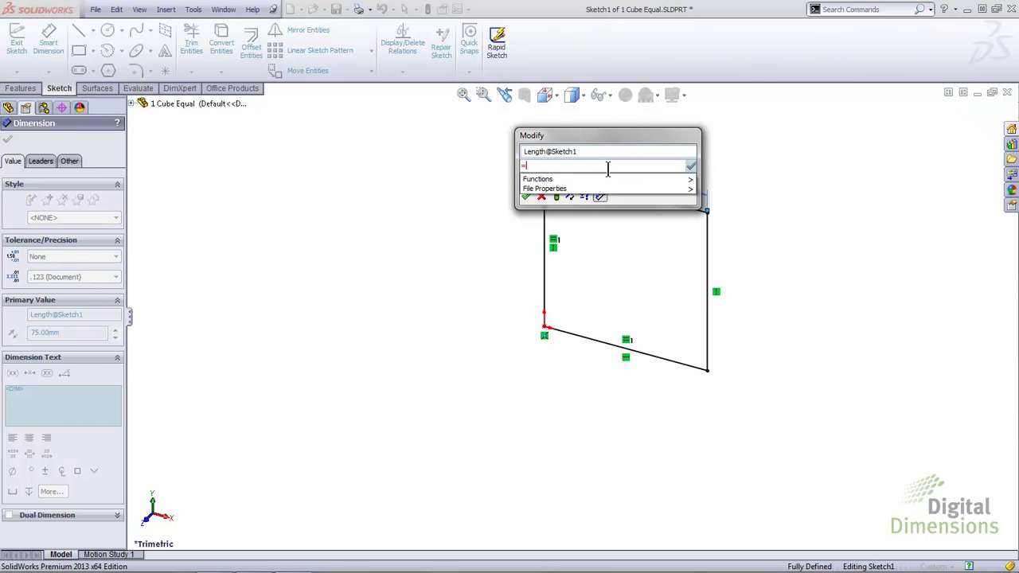
pyautogui.write('cub')
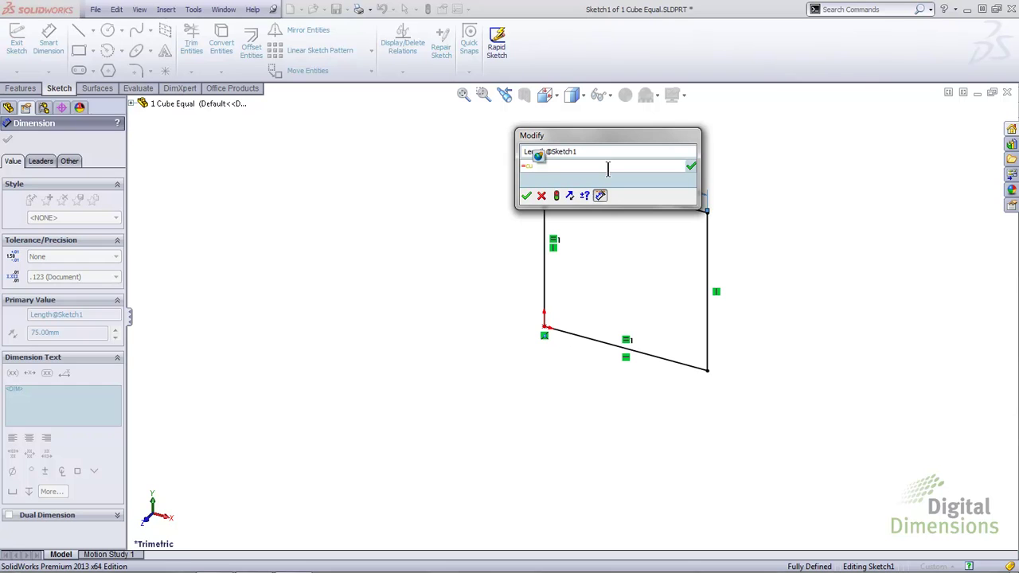
pyautogui.write('e')
pyautogui.click(548, 158)
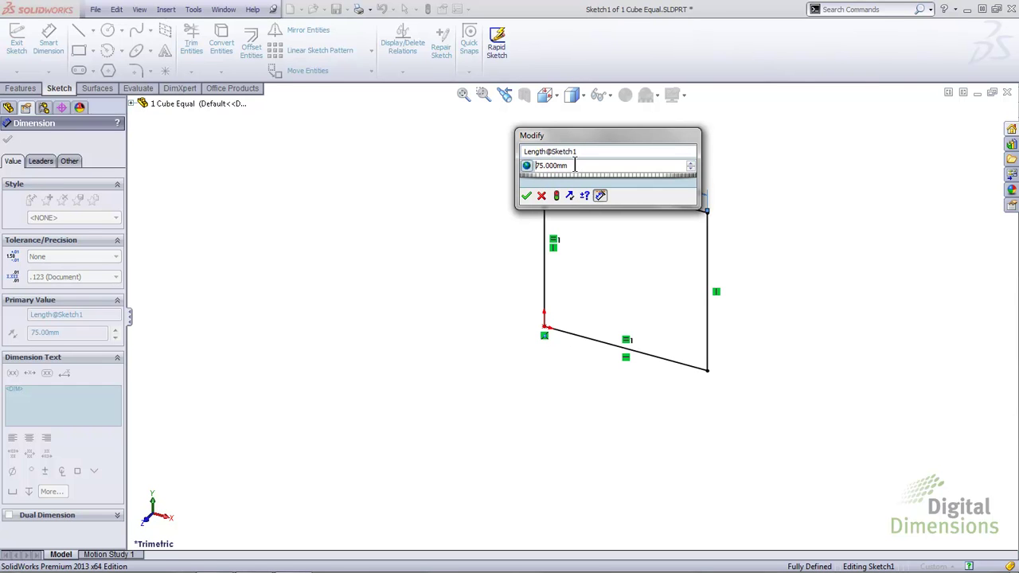
pyautogui.click(526, 195)
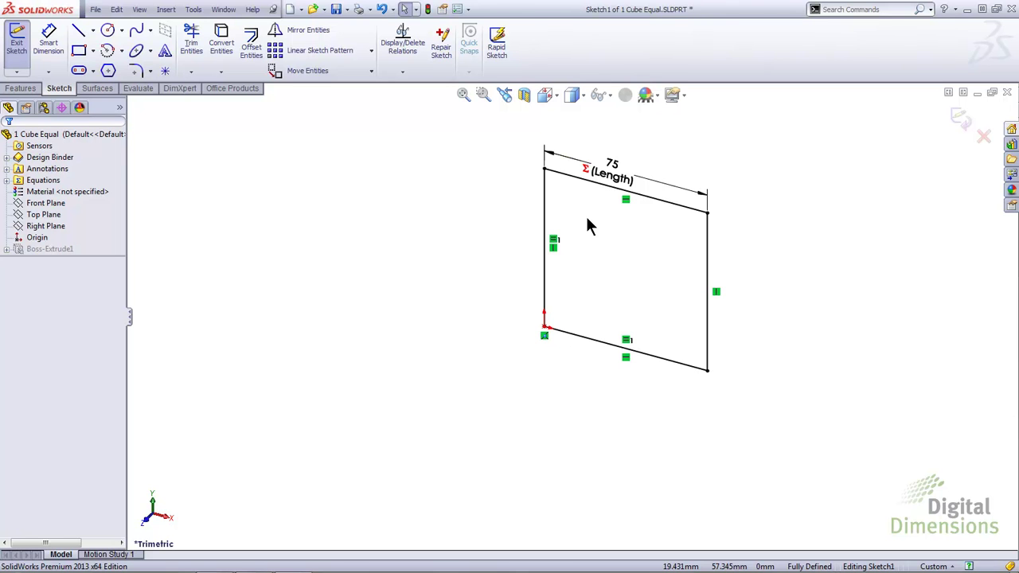
pyautogui.click(961, 120)
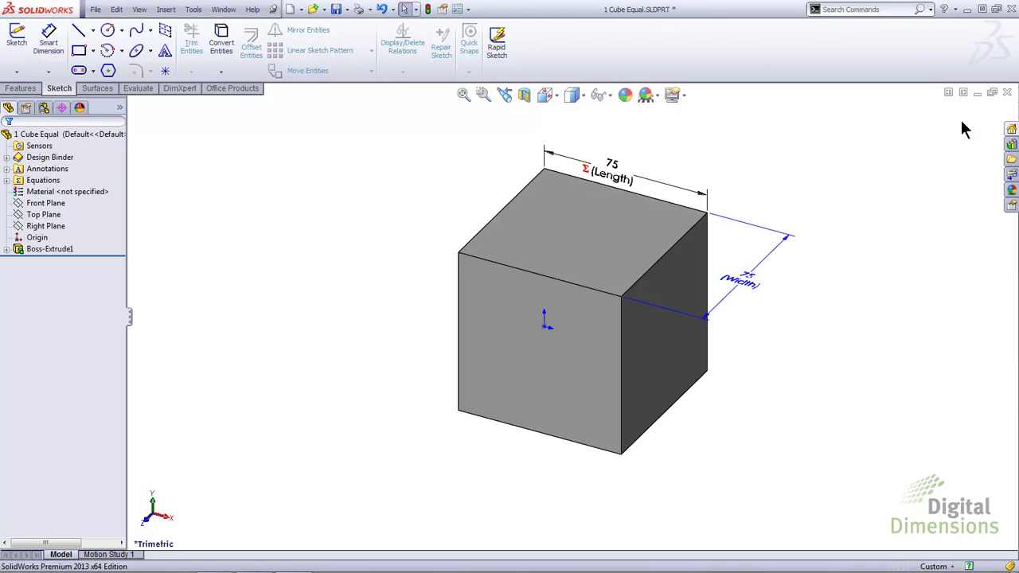
# Step: Link the extrusion's Width dimension to the global variable cube
pyautogui.doubleClick(750, 289)
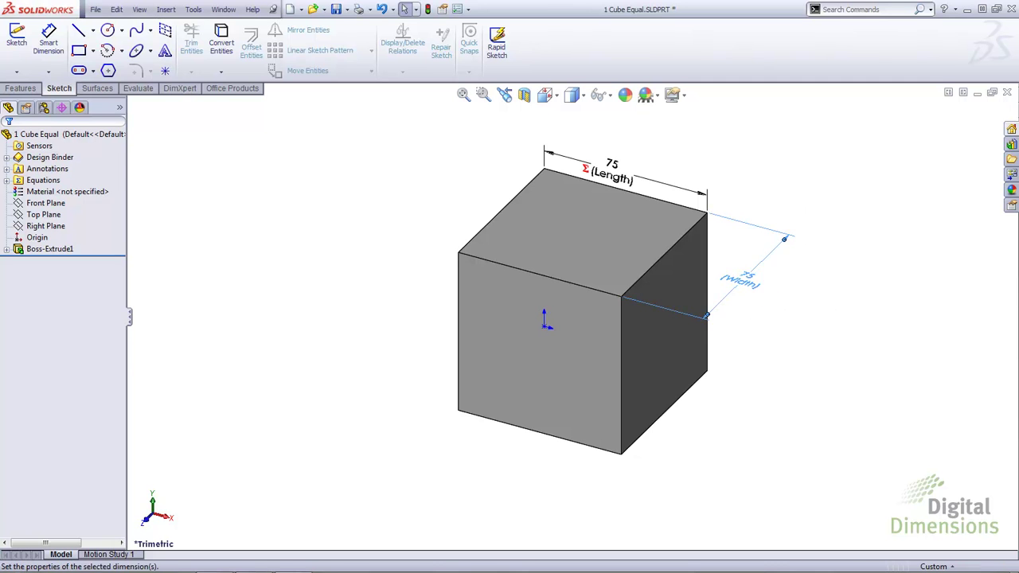
pyautogui.write('=')
pyautogui.moveTo(751, 296)
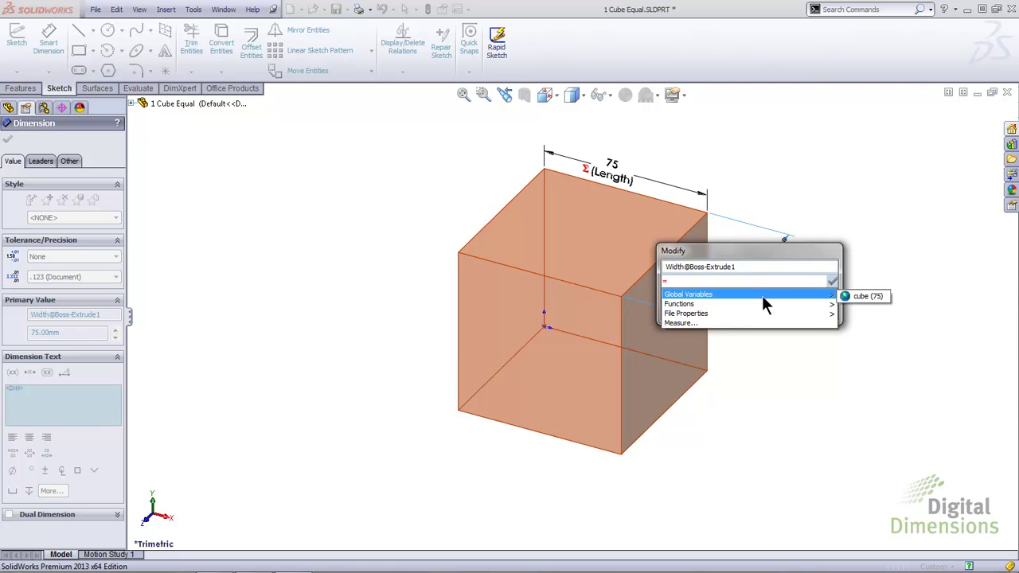
pyautogui.click(848, 295)
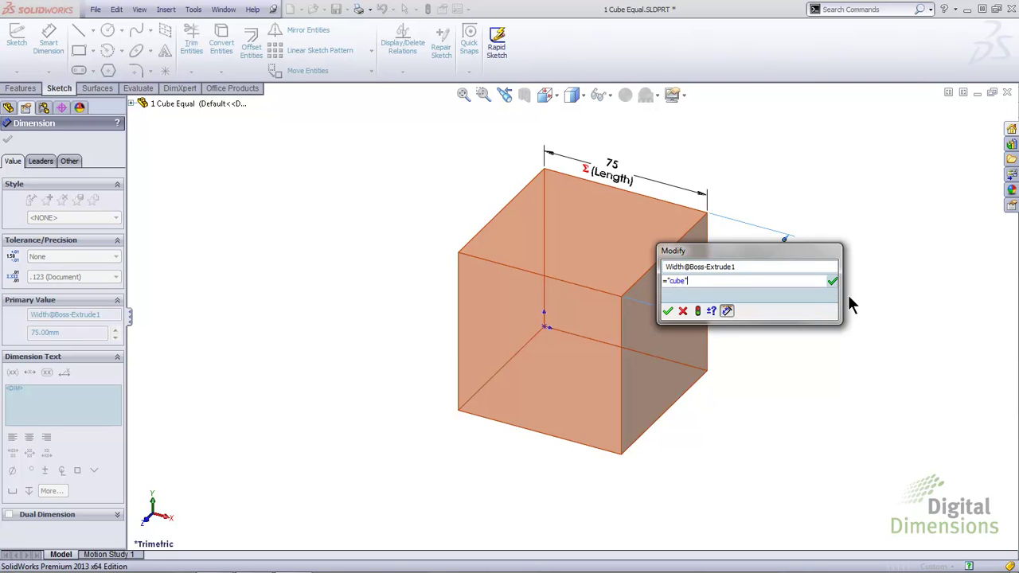
pyautogui.click(671, 307)
pyautogui.click(771, 328)
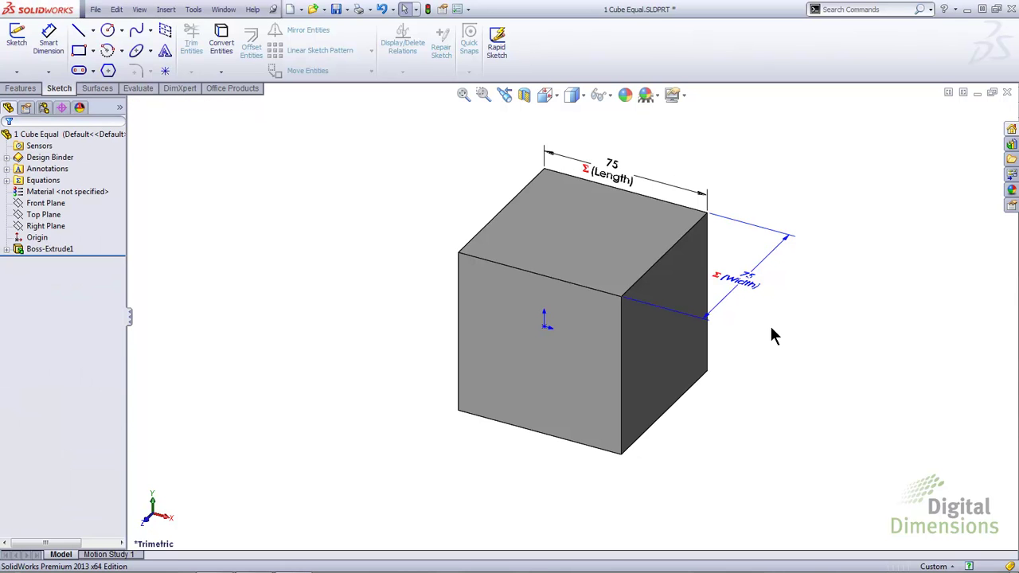
# Step: Set the Width dimension, driven by the global variable, to 85 mm and rebuild the cube
pyautogui.doubleClick(746, 284)
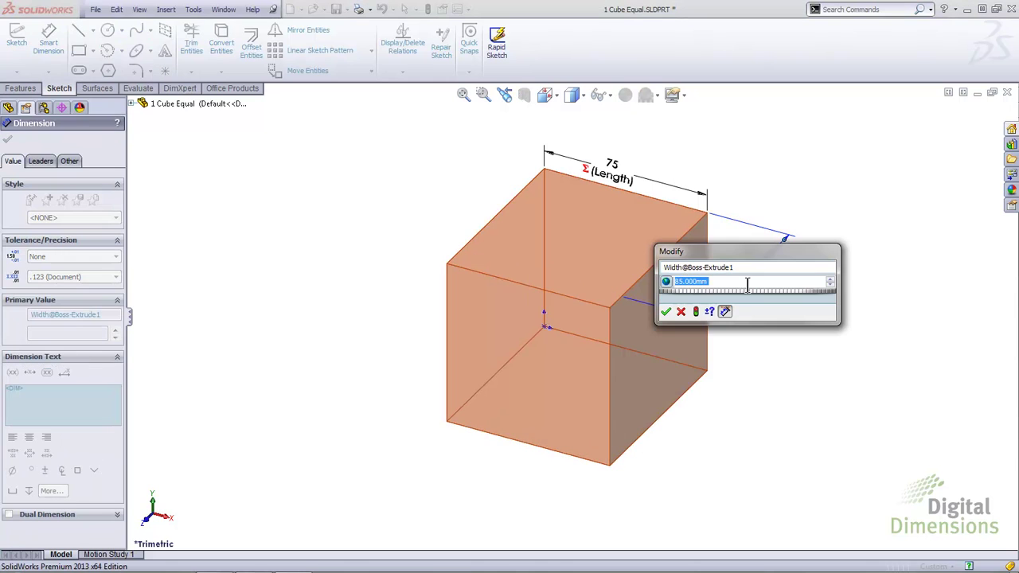
pyautogui.click(697, 313)
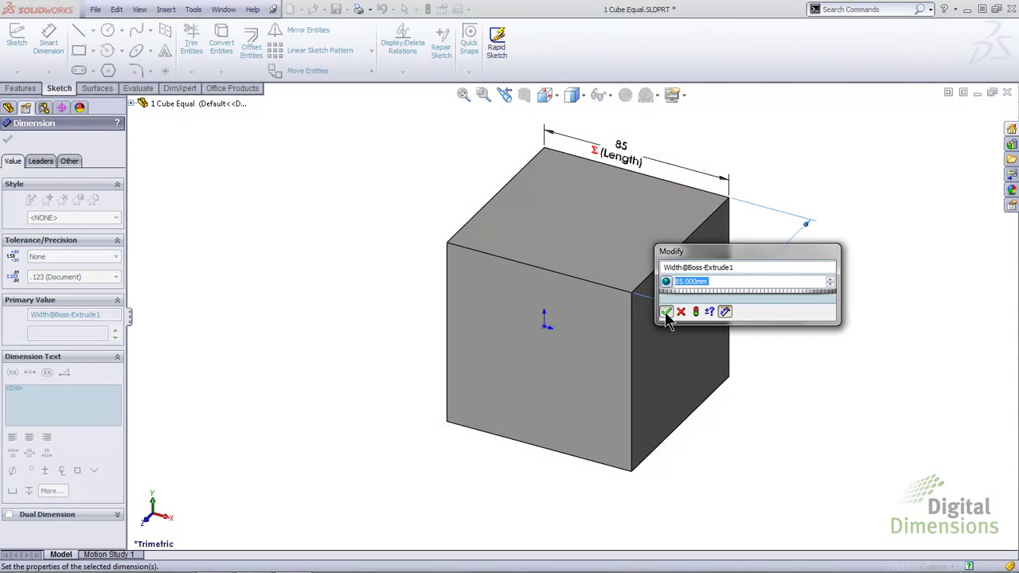
pyautogui.click(666, 311)
# Step: Rebuild the cube with its Length set to 75 mm, and again with Length set to 105 mm, keeping 105 mm
pyautogui.doubleClick(629, 159)
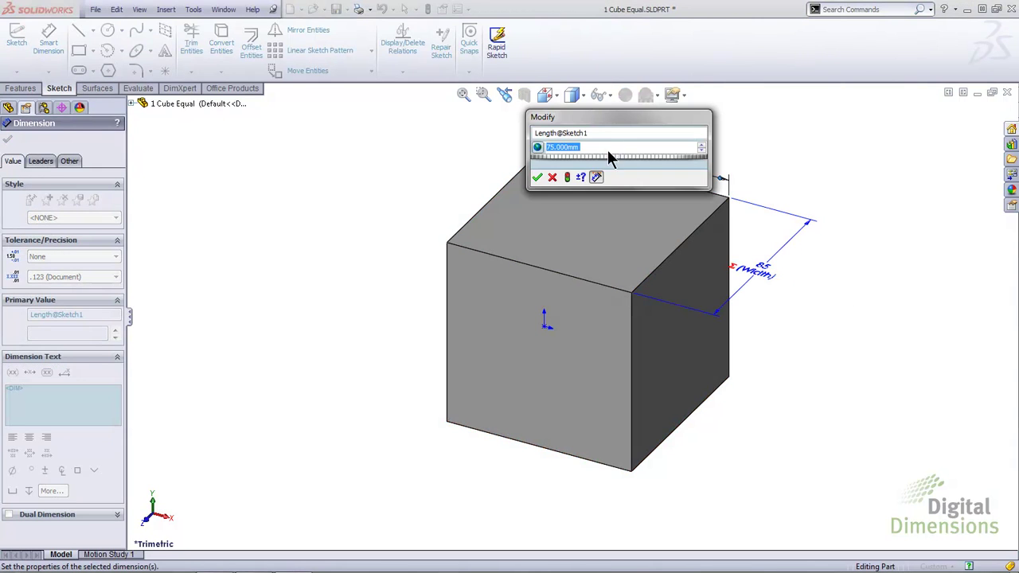
pyautogui.click(571, 176)
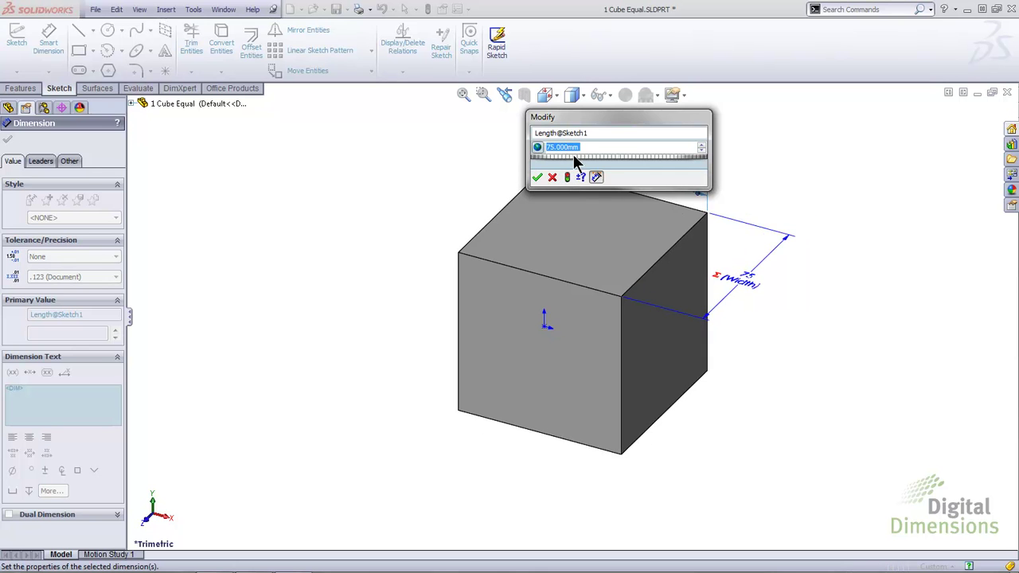
pyautogui.click(571, 176)
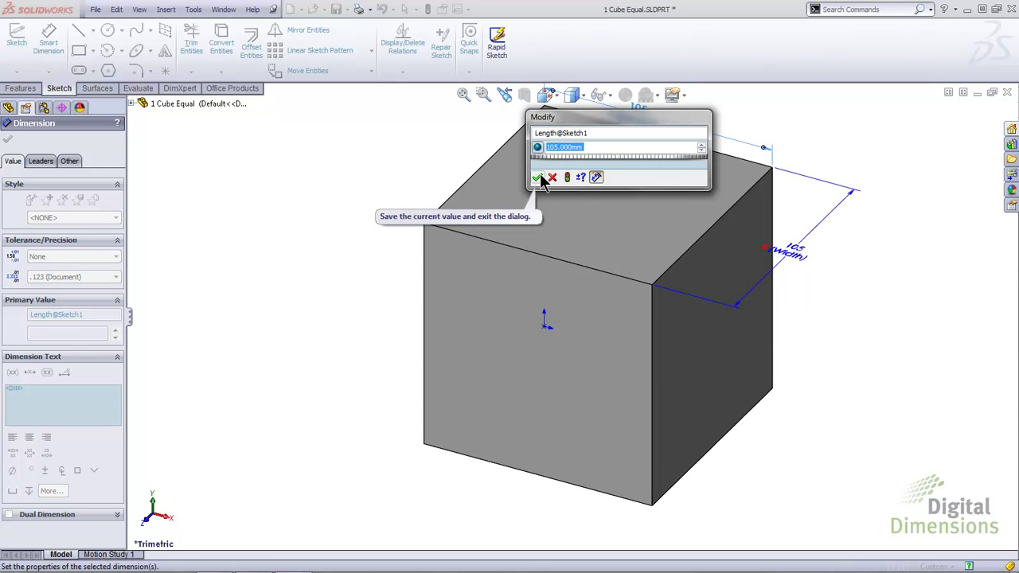
pyautogui.click(537, 176)
pyautogui.click(380, 167)
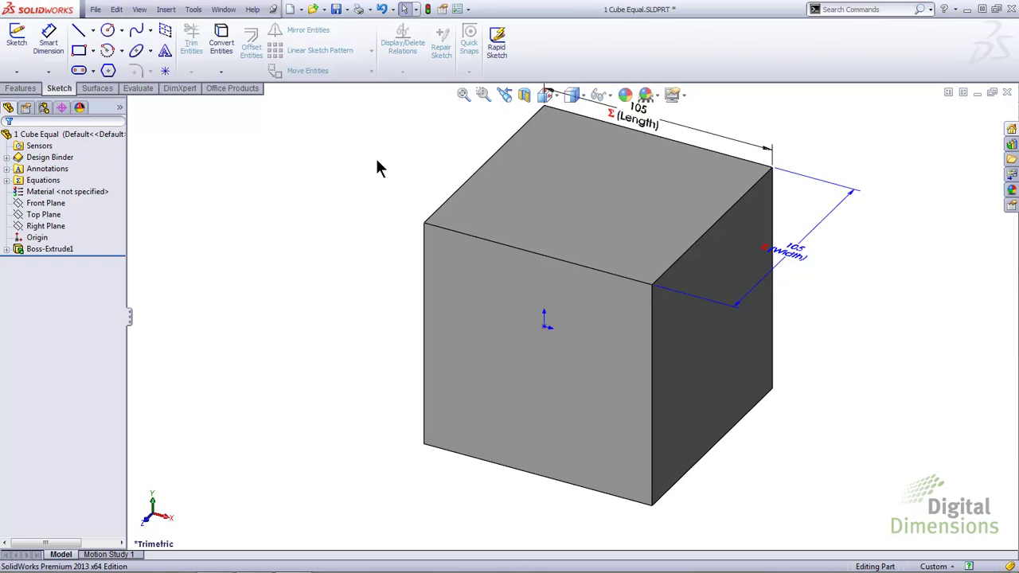
# Step: Add a global variable named A with the value 15 to the part's equations
pyautogui.click(6, 181)
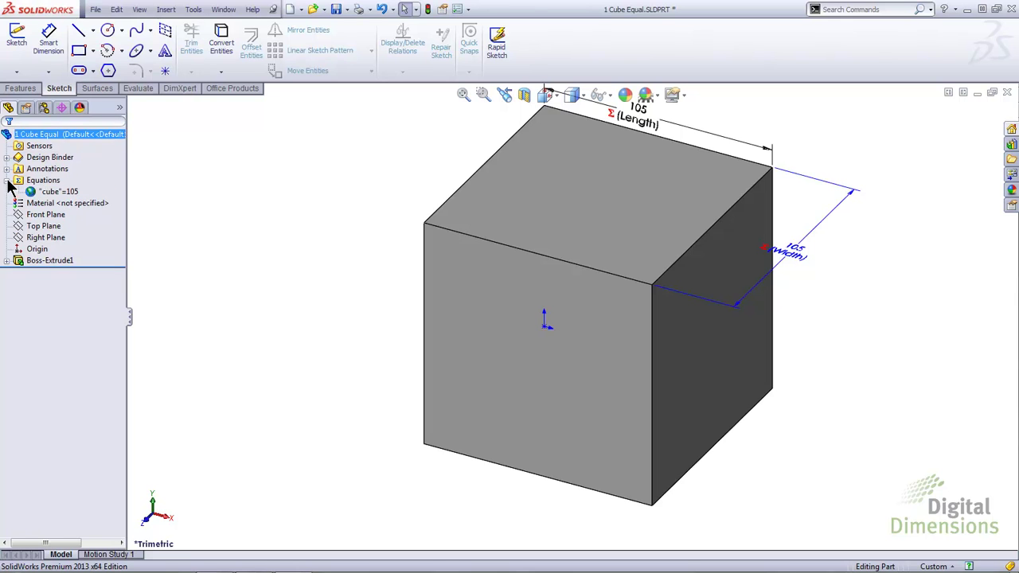
pyautogui.click(70, 195)
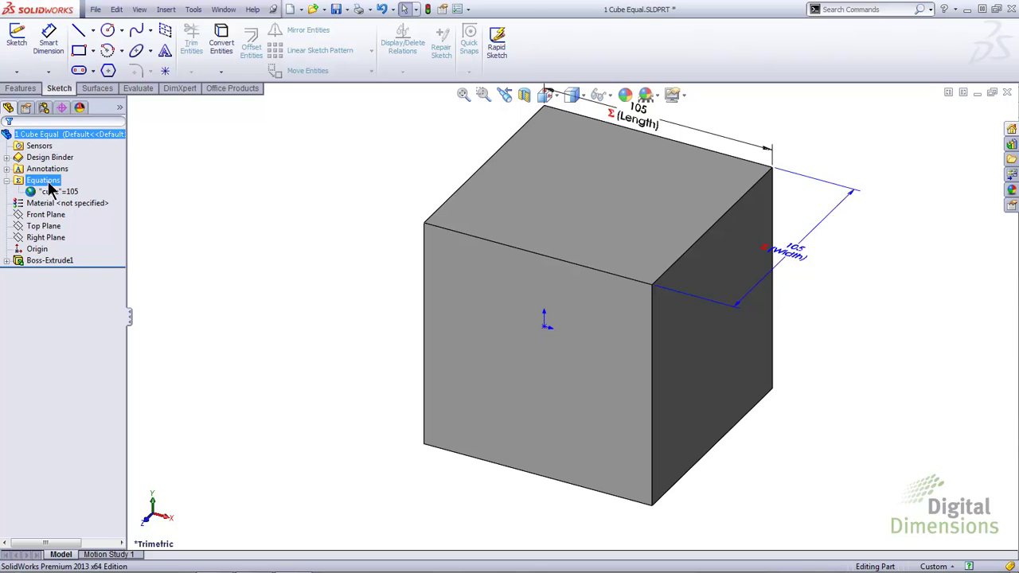
pyautogui.rightClick(45, 183)
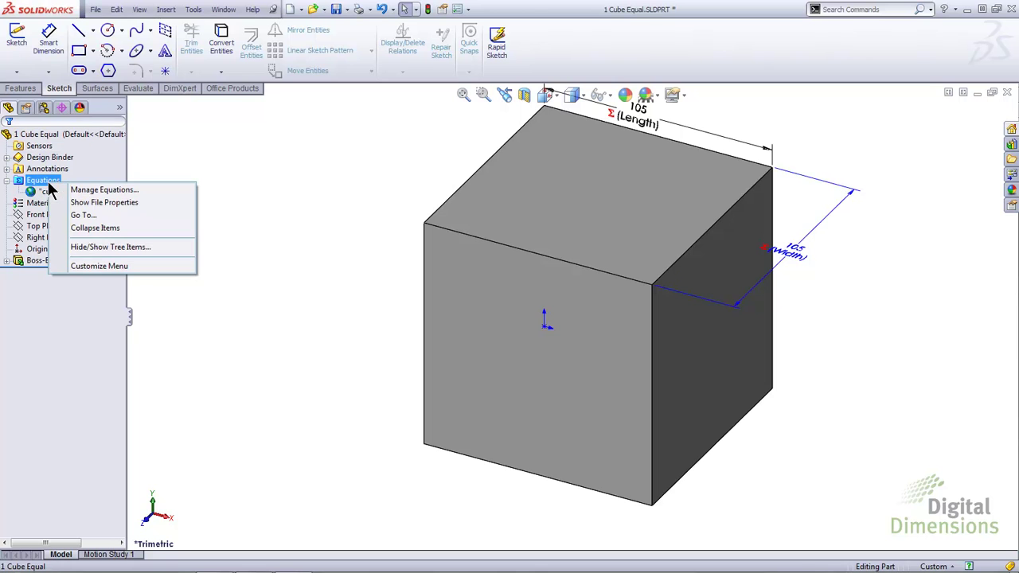
pyautogui.click(104, 190)
pyautogui.click(193, 177)
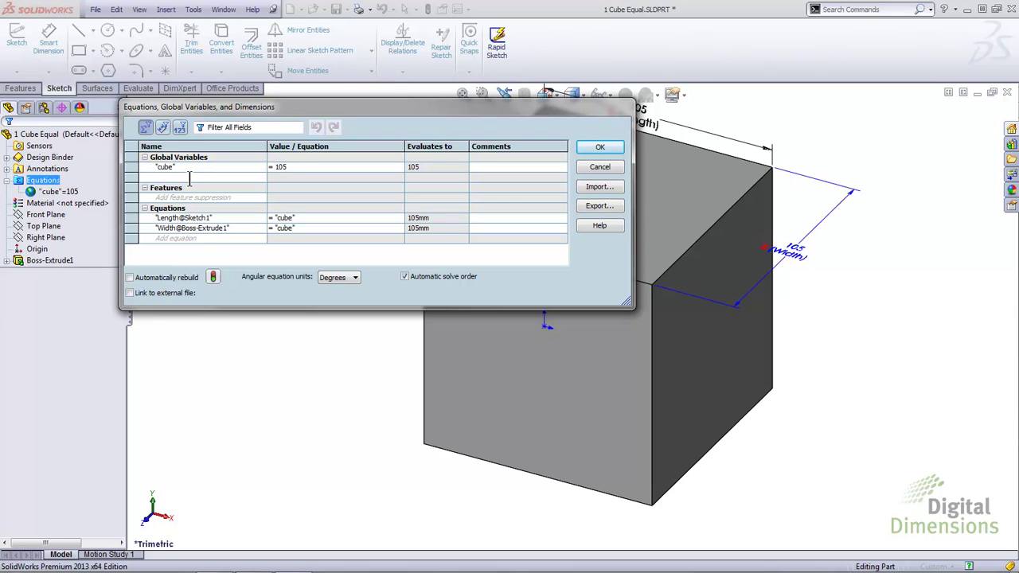
pyautogui.write('A')
pyautogui.press('Tab')
pyautogui.write('=15')
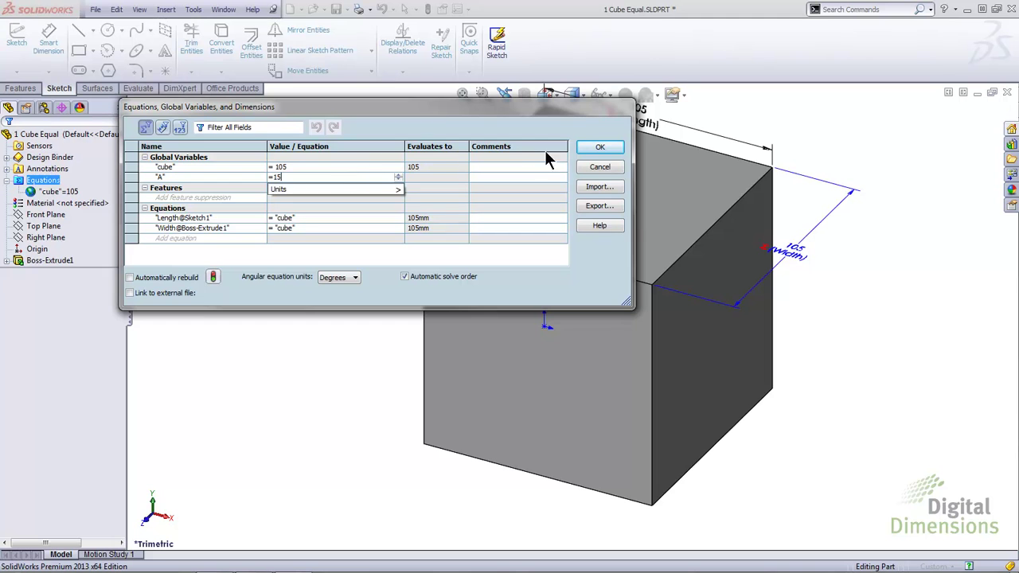
pyautogui.click(586, 145)
pyautogui.click(60, 192)
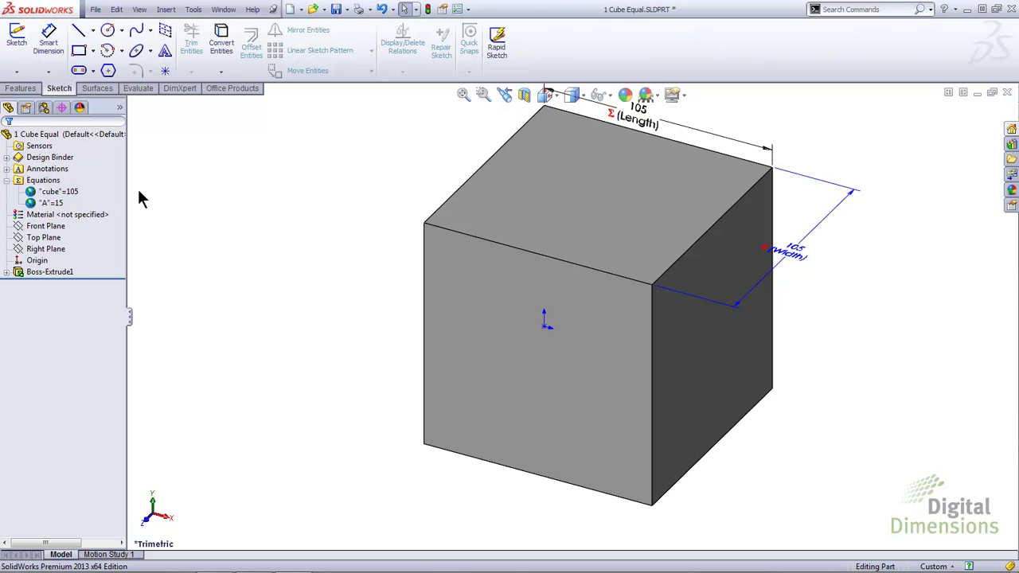
# Step: Delete the equations driving the Length and Width dimensions in the equation manager
pyautogui.rightClick(51, 178)
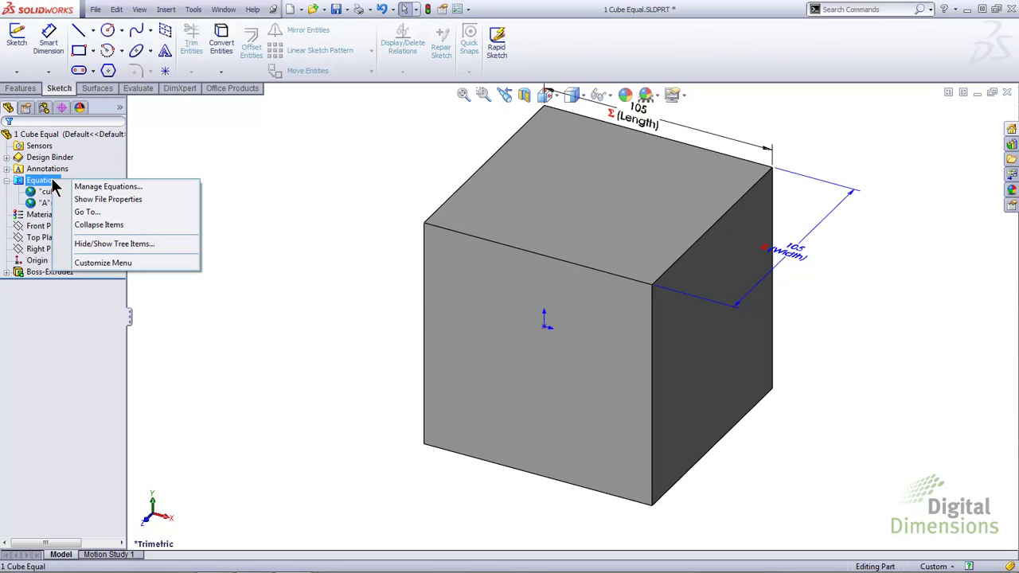
pyautogui.click(84, 187)
pyautogui.rightClick(215, 235)
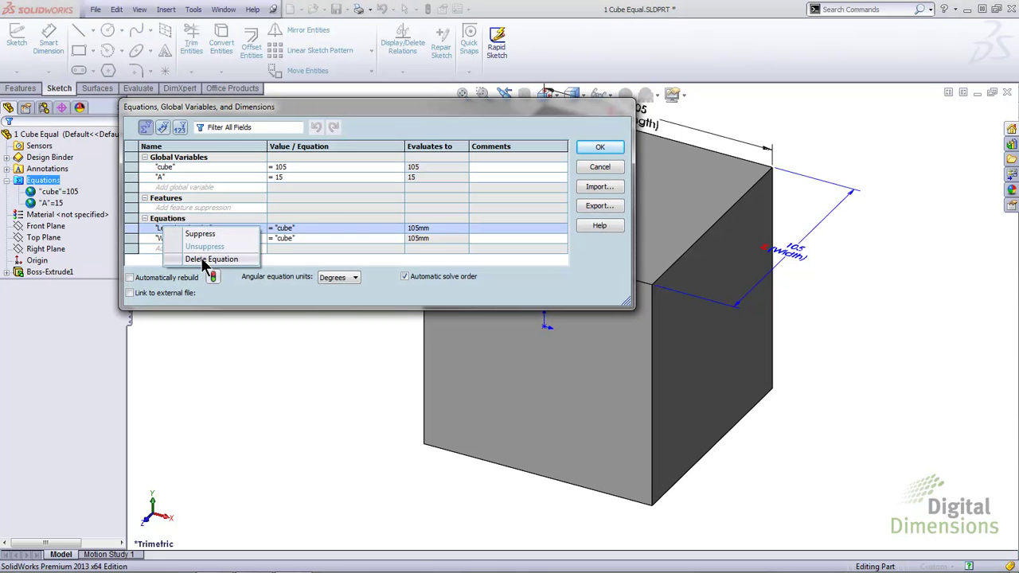
pyautogui.click(238, 264)
pyautogui.rightClick(213, 232)
pyautogui.click(223, 263)
# Step: Delete the global variables cube and A, and accept the emptied equation list
pyautogui.rightClick(177, 167)
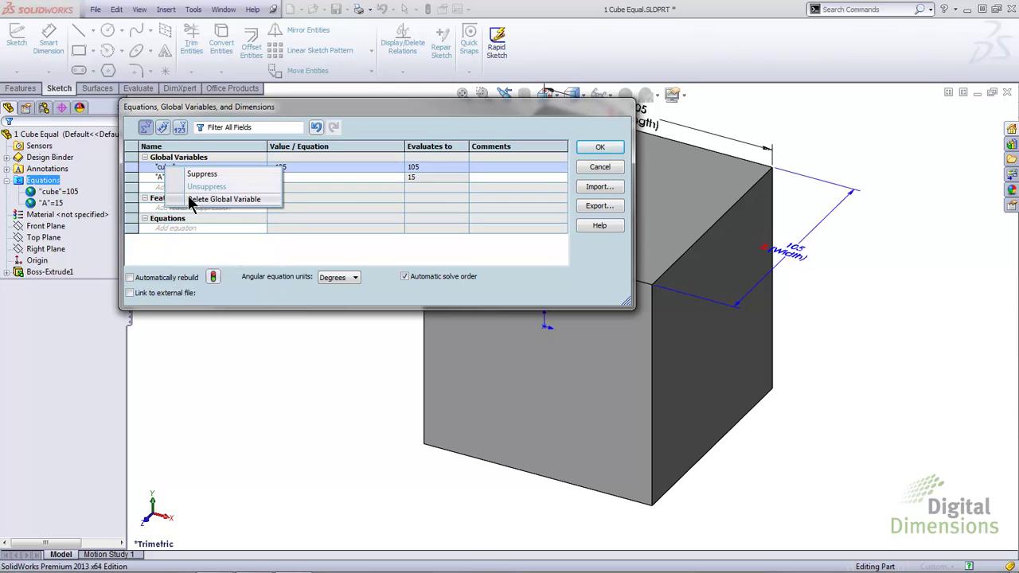
pyautogui.click(195, 199)
pyautogui.rightClick(183, 167)
pyautogui.click(208, 201)
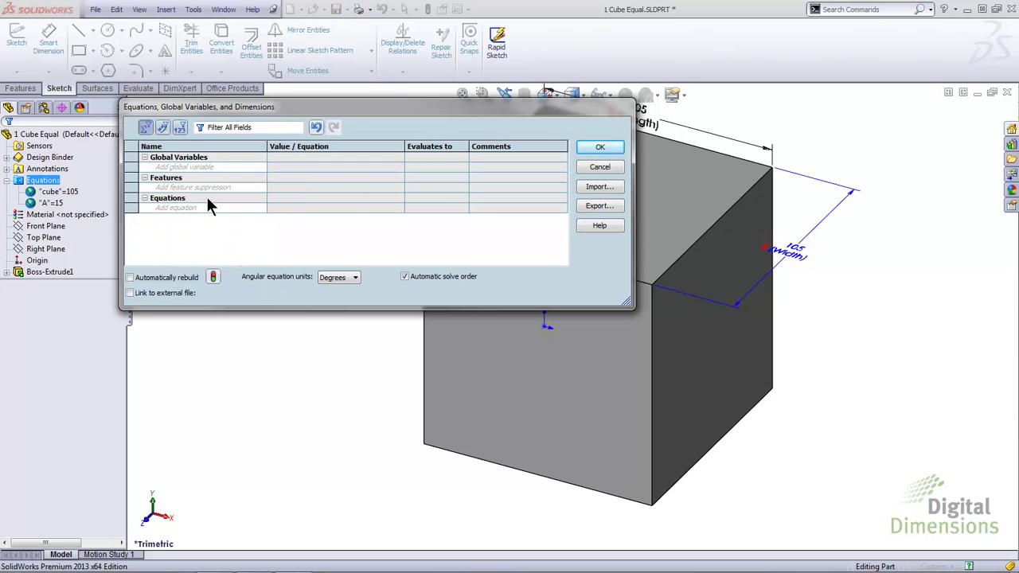
pyautogui.press('Return')
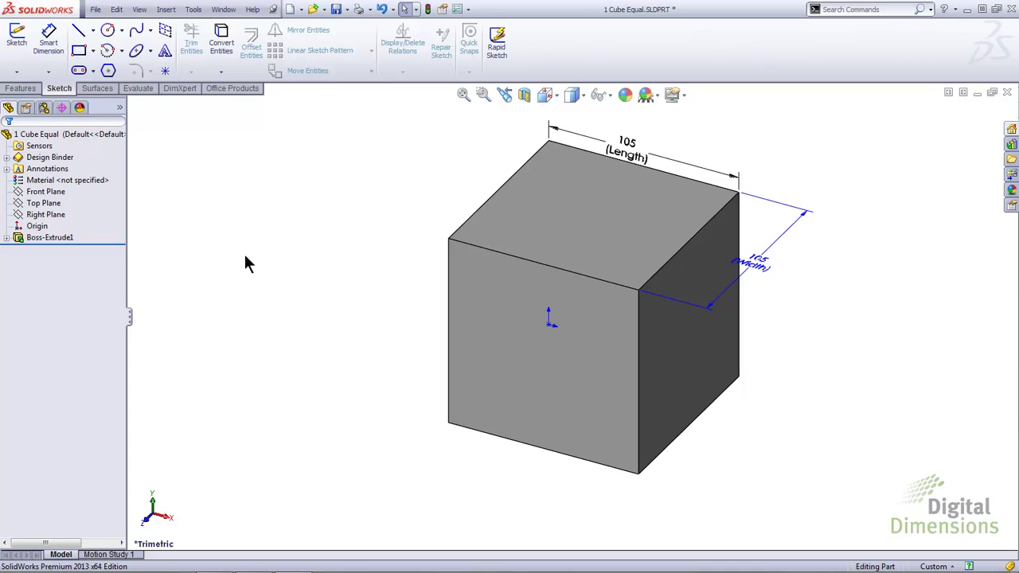
# Step: Link the Length dimension to a new shared value named Cube Linked Value and check the dimension's name
pyautogui.rightClick(626, 154)
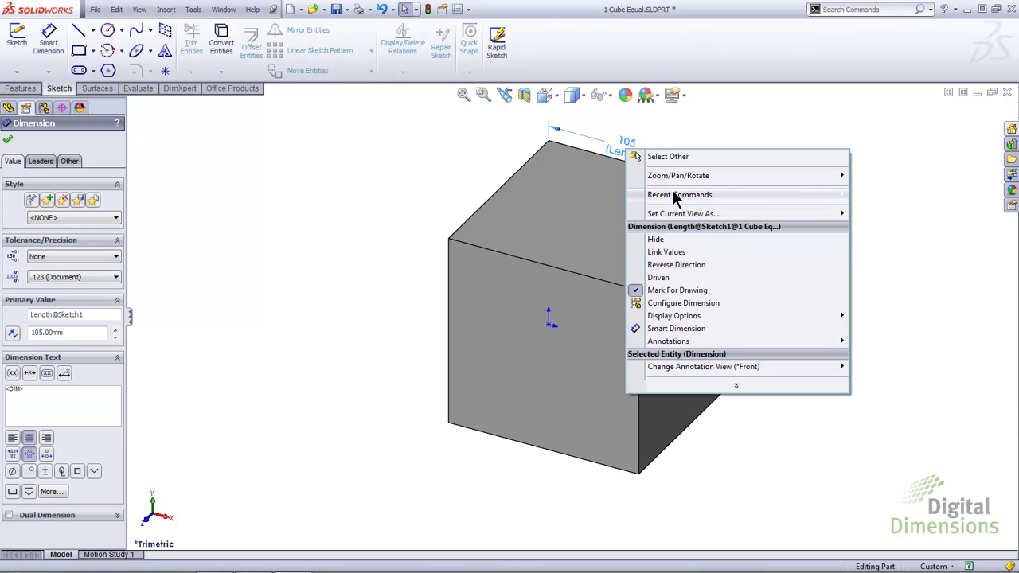
pyautogui.click(700, 253)
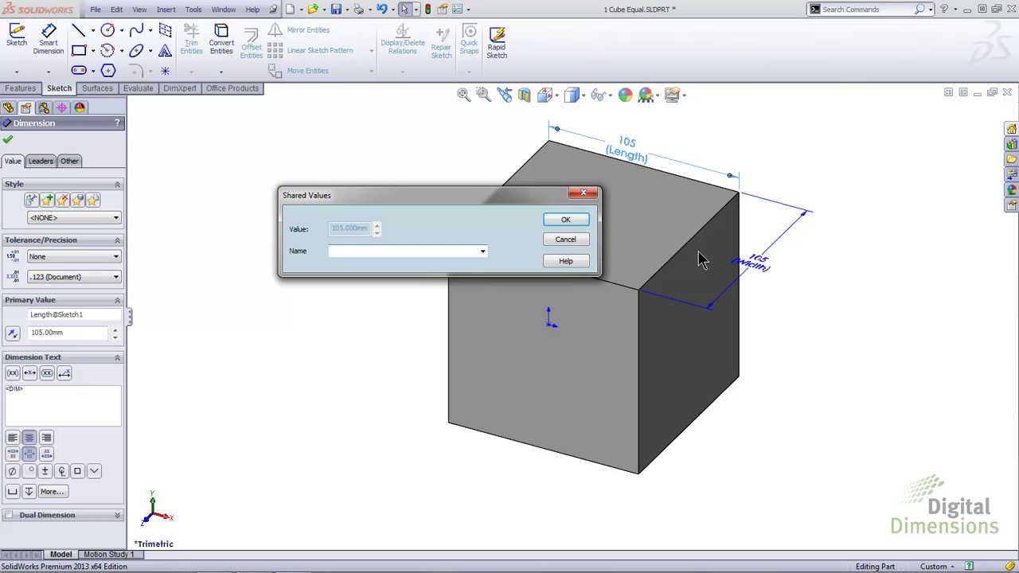
pyautogui.write('Cube Linked Value')
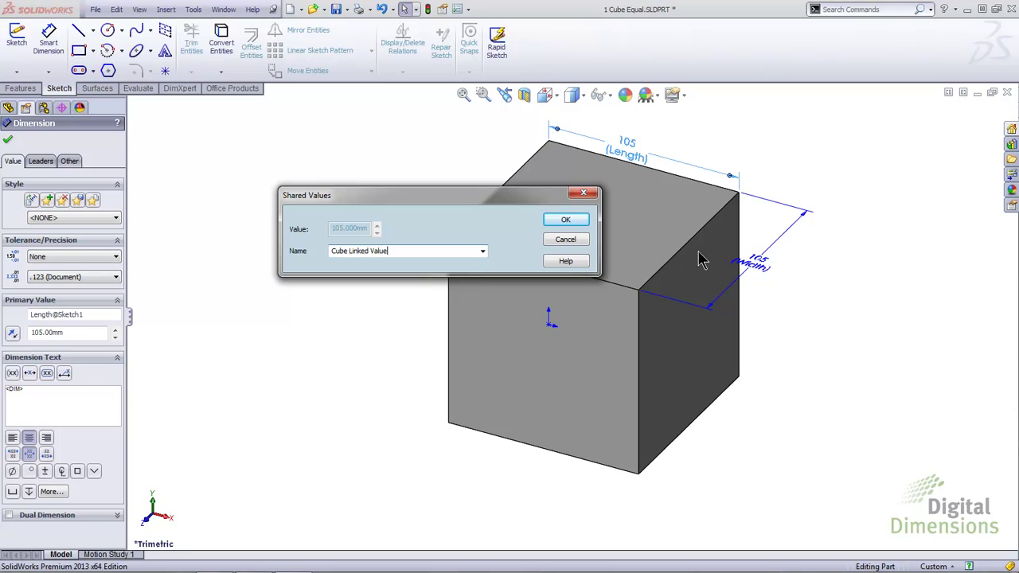
pyautogui.click(565, 221)
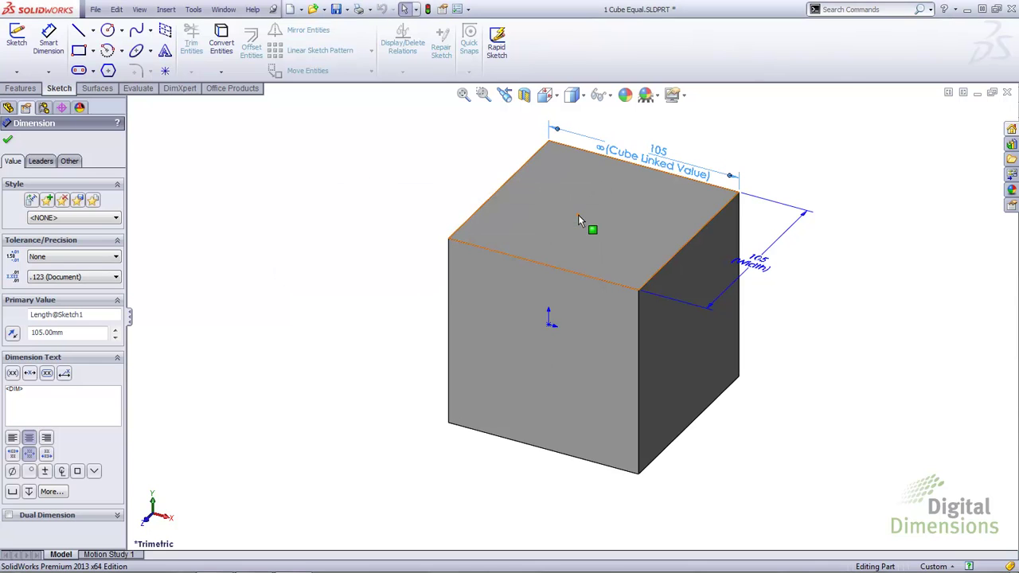
pyautogui.doubleClick(637, 149)
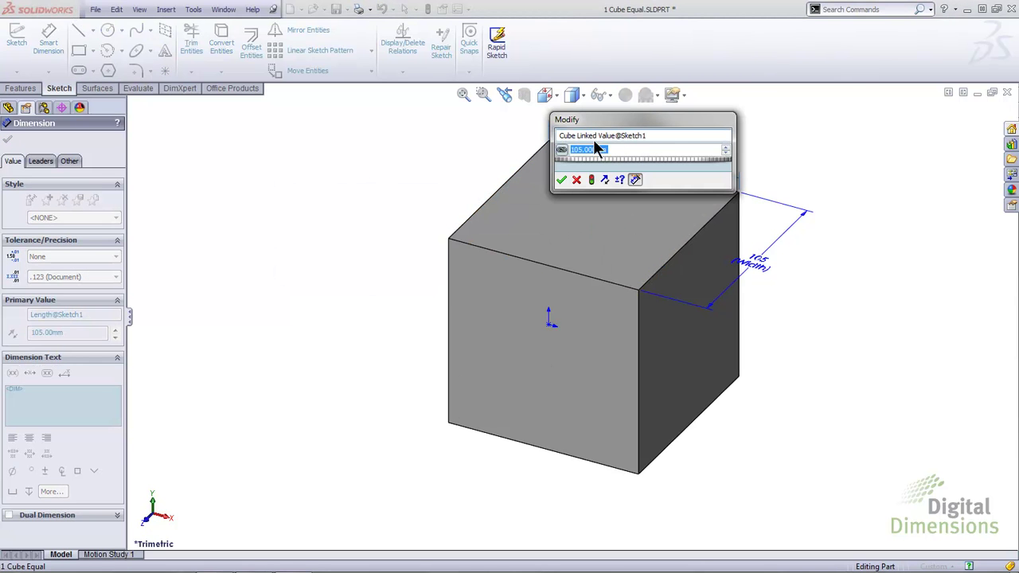
pyautogui.click(562, 180)
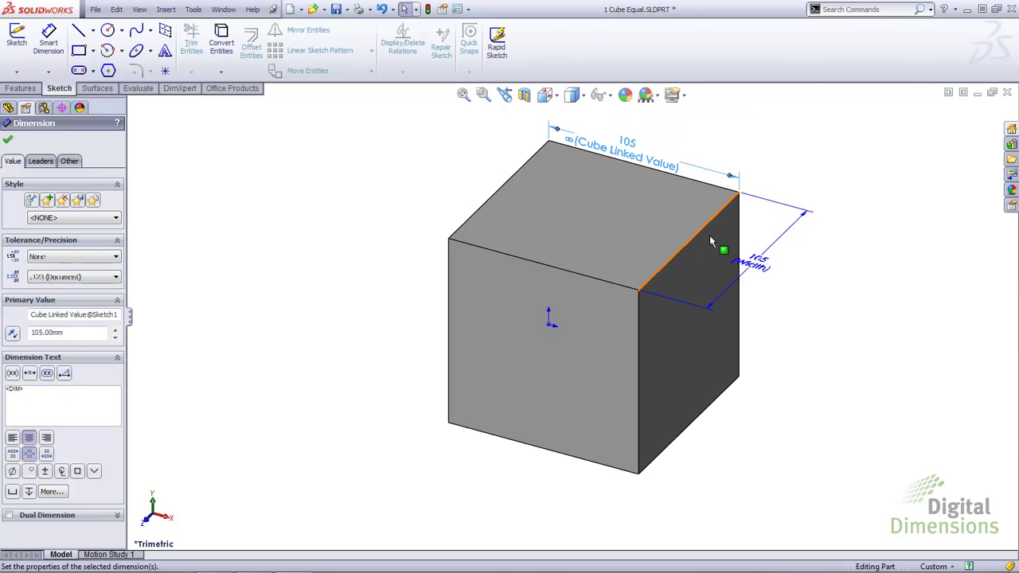
# Step: Link the Width dimension to the existing shared value Cube Linked Value
pyautogui.rightClick(762, 272)
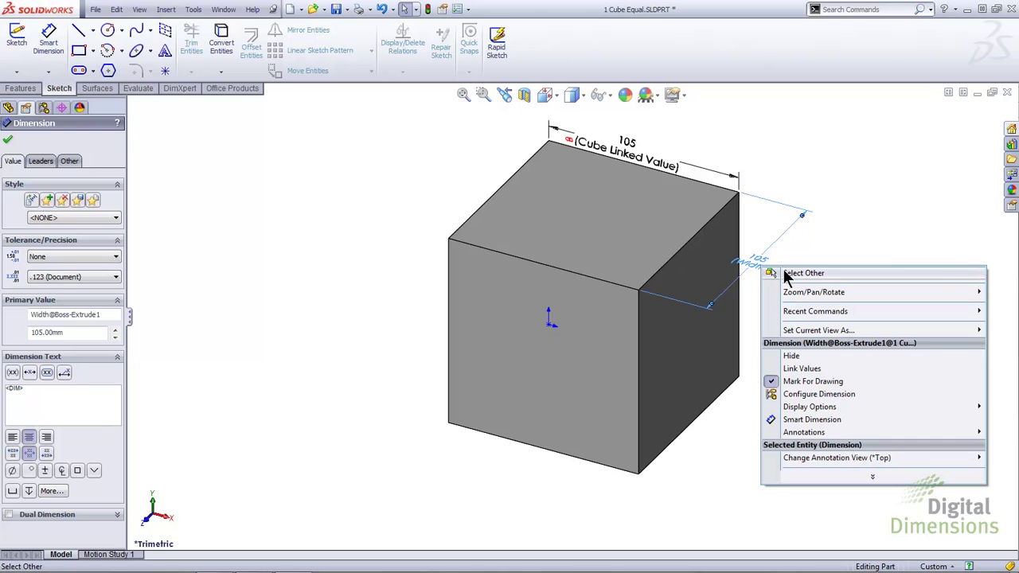
pyautogui.click(813, 369)
pyautogui.click(481, 252)
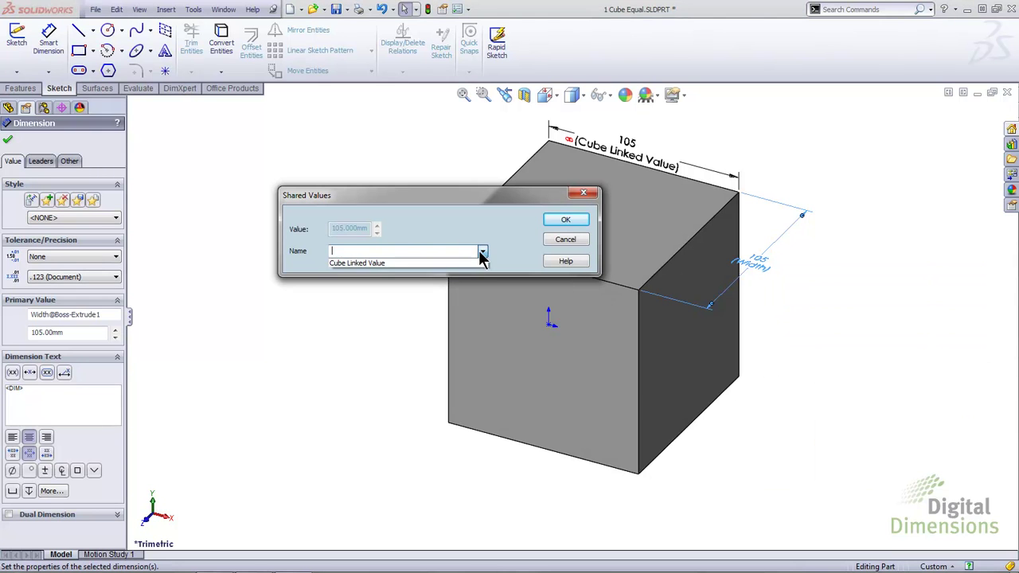
pyautogui.click(385, 264)
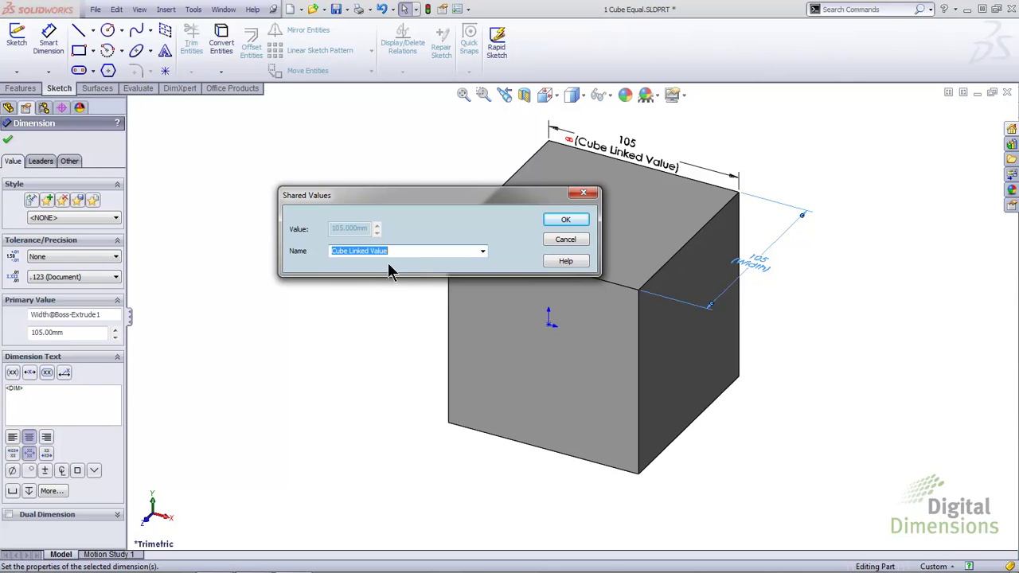
pyautogui.click(566, 220)
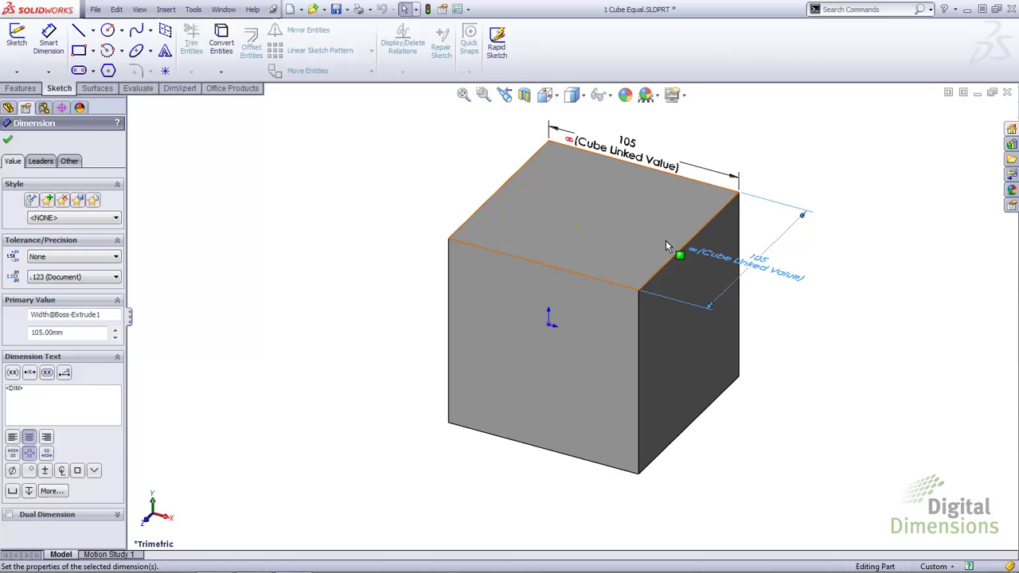
pyautogui.click(848, 330)
# Step: Configure the linked Width dimension and add a configuration named 100 with a linked value of 100 mm
pyautogui.rightClick(763, 266)
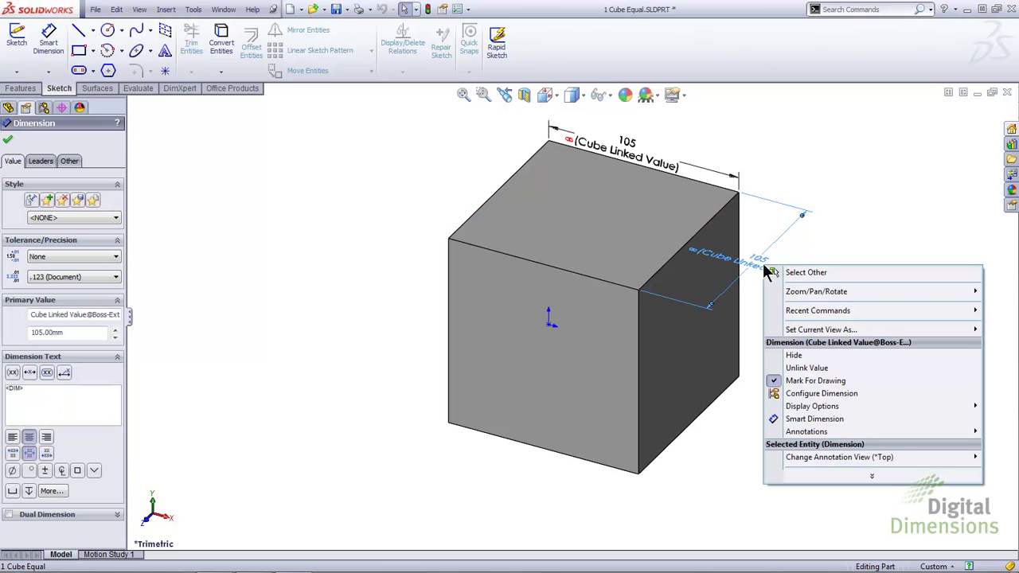
pyautogui.click(828, 393)
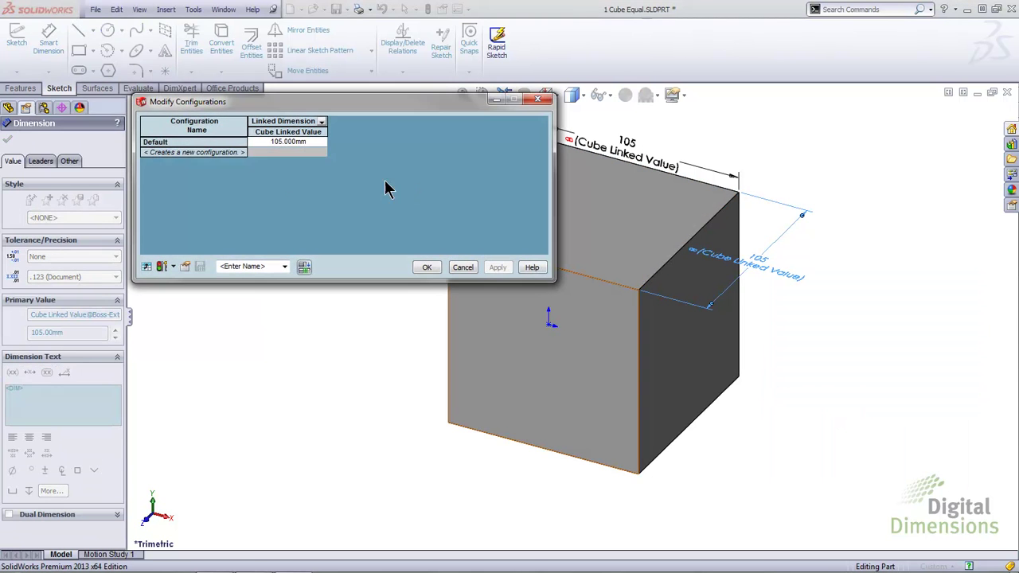
pyautogui.click(228, 154)
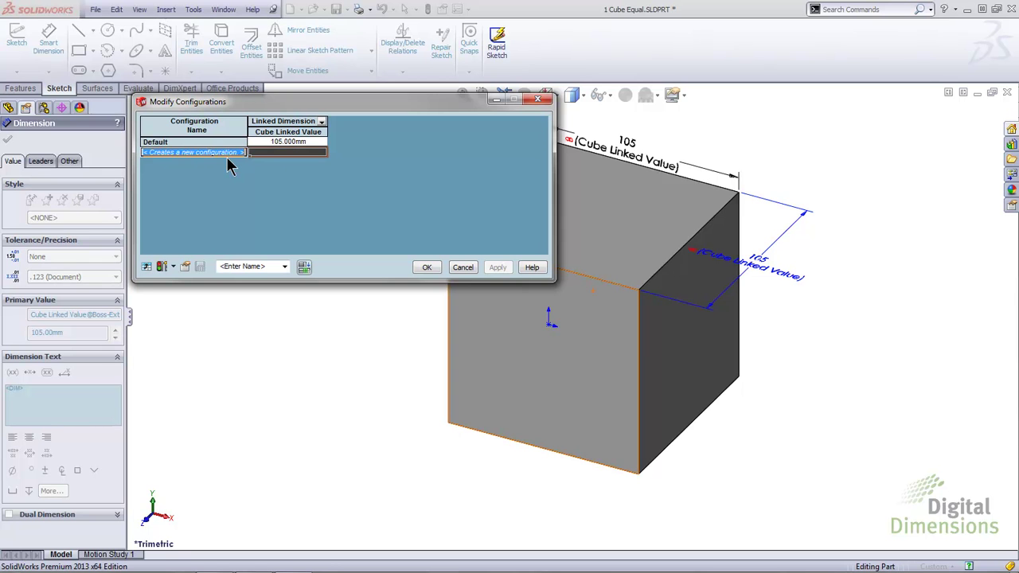
pyautogui.write('100')
pyautogui.press('Tab')
pyautogui.write('100')
pyautogui.press('Return')
# Step: Add configurations named 75 and 50 with linked values of 75 mm and 50 mm, and apply the configuration changes
pyautogui.write('75')
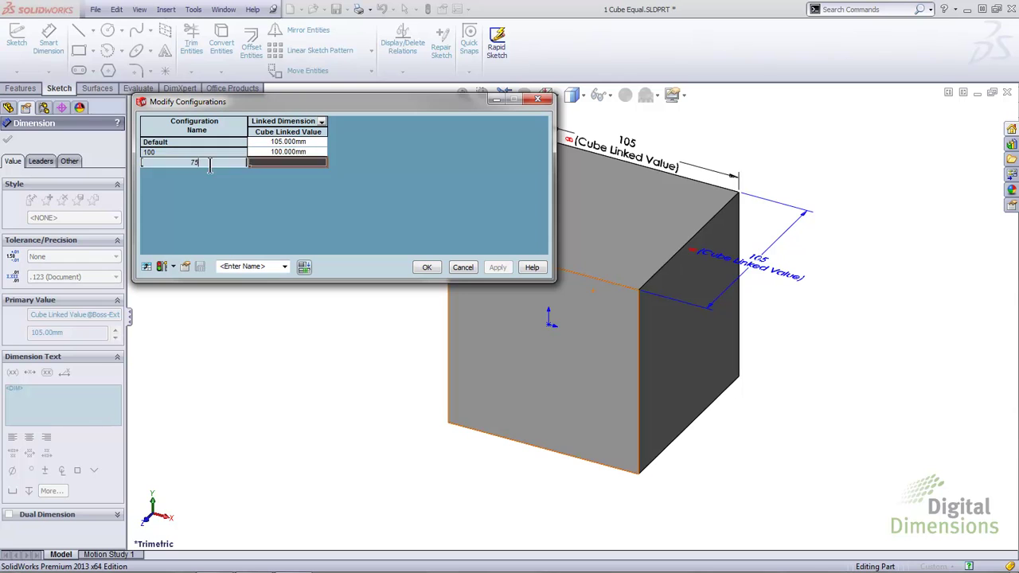
pyautogui.press('Tab')
pyautogui.write('75')
pyautogui.press('Return')
pyautogui.write('50')
pyautogui.press('Tab')
pyautogui.write('5')
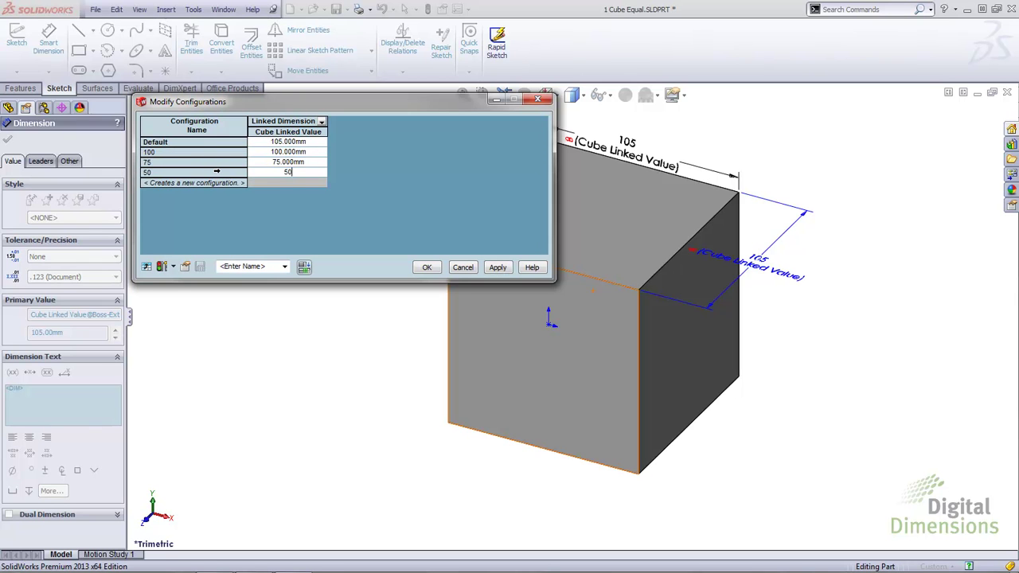
pyautogui.write('0')
pyautogui.click(497, 266)
pyautogui.click(427, 267)
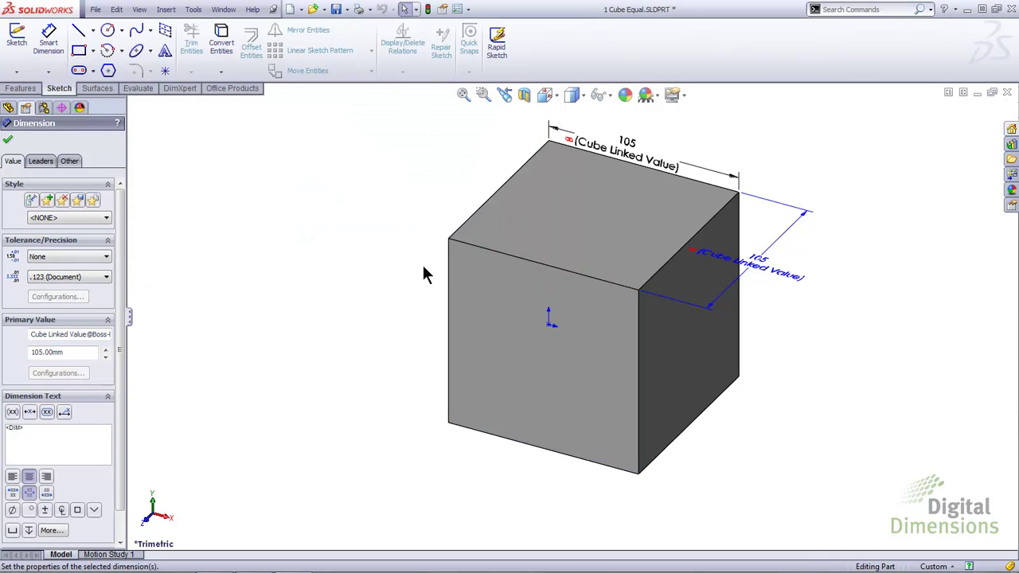
pyautogui.press('Escape')
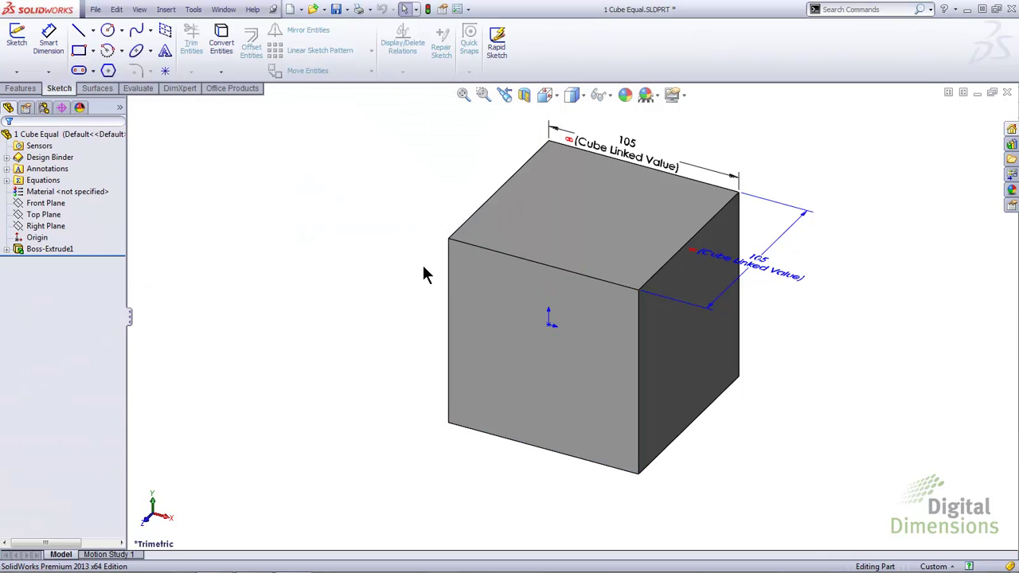
# Step: Activate the cube configurations 100, 50 and 75 one after another
pyautogui.click(43, 109)
pyautogui.doubleClick(57, 148)
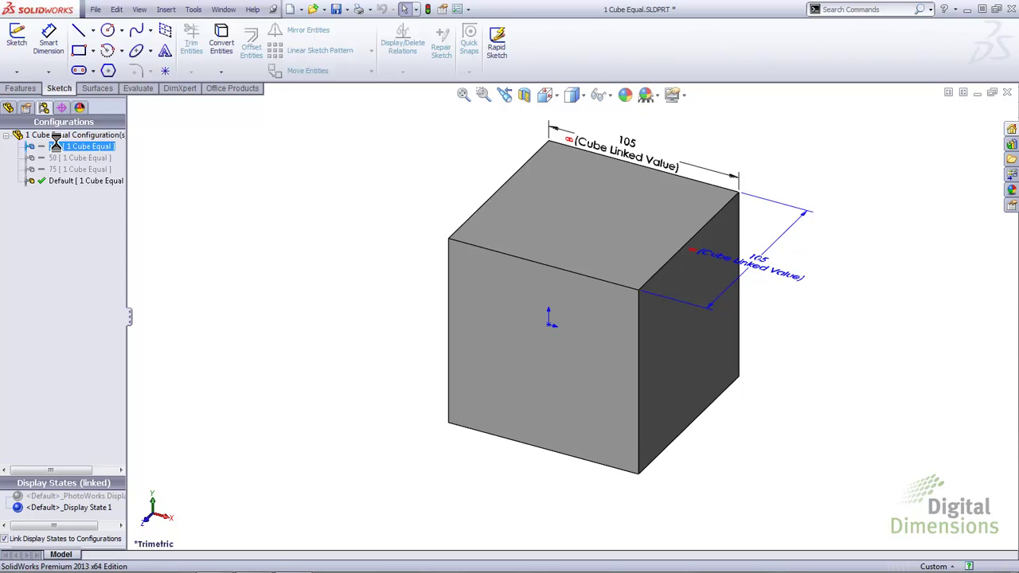
pyautogui.doubleClick(61, 158)
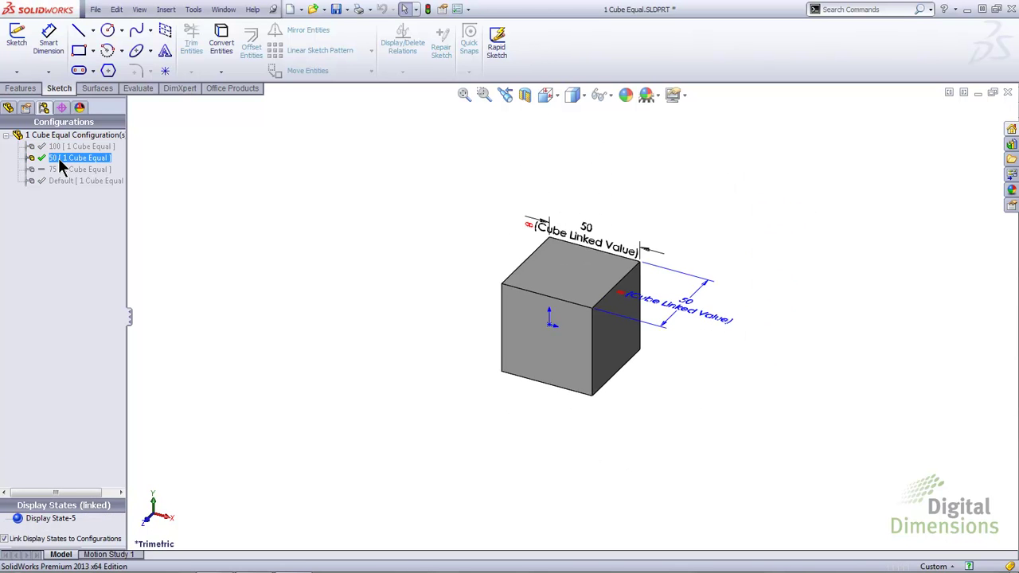
pyautogui.click(63, 170)
pyautogui.doubleClick(64, 169)
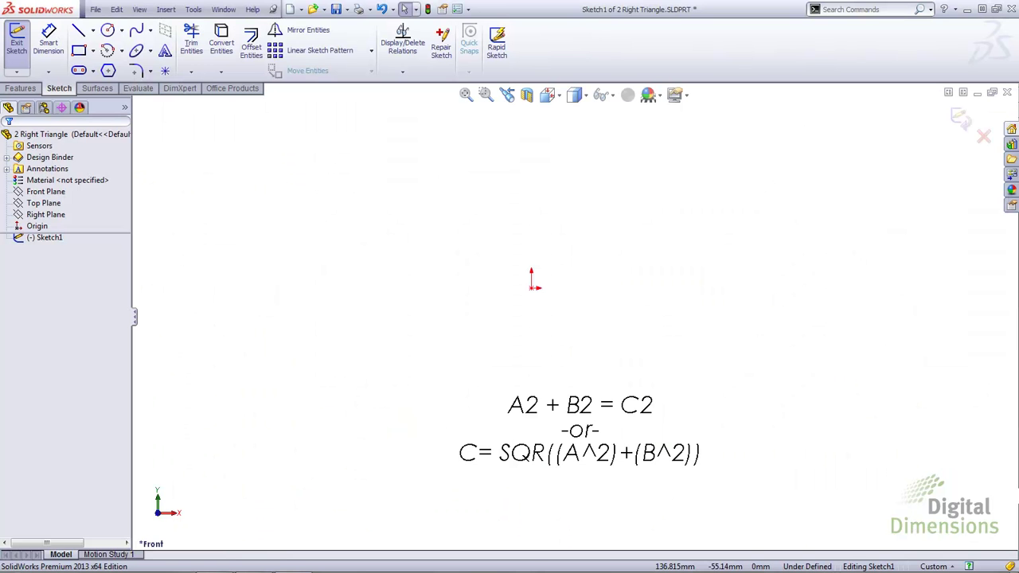
# Step: Sketch a closed triangle from the origin with a horizontal base about 49 mm long and slanted sides about 79 mm and 39 mm
pyautogui.press('l')
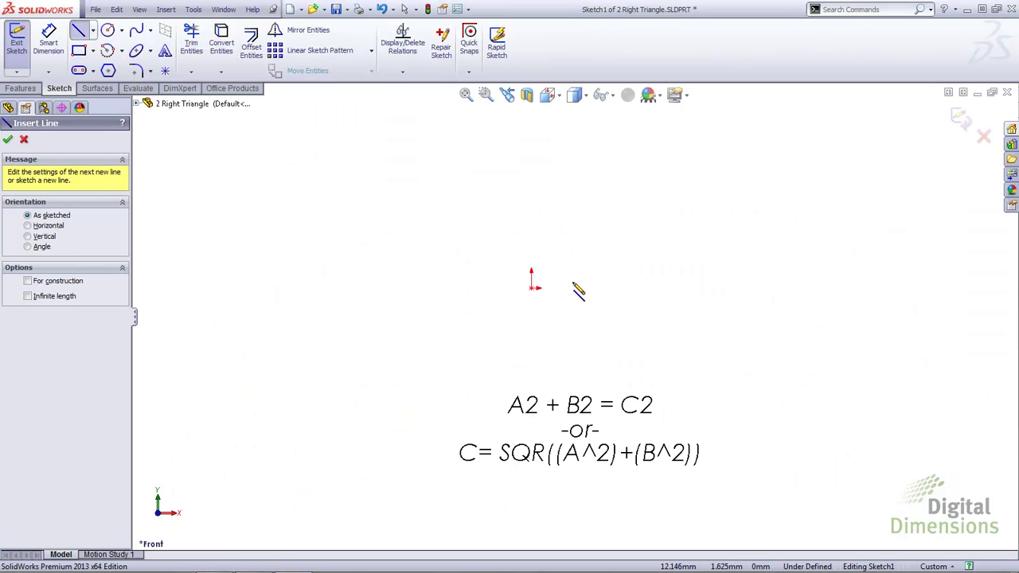
pyautogui.click(532, 289)
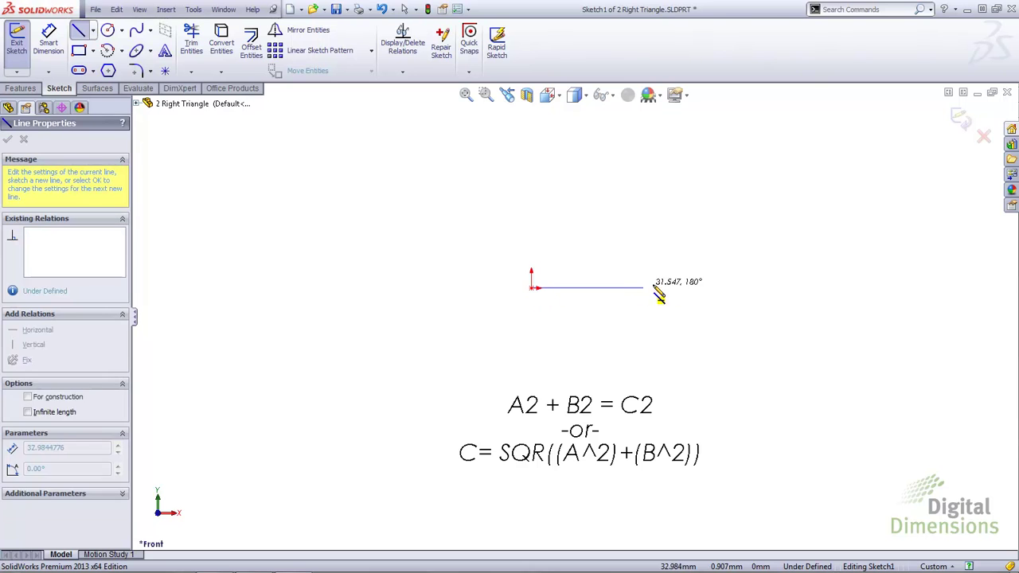
pyautogui.click(707, 288)
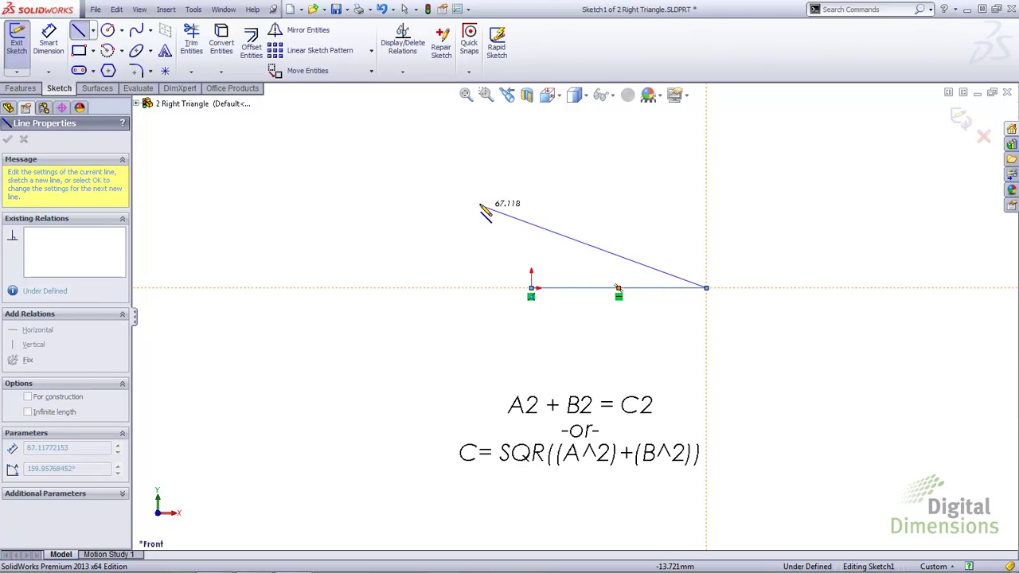
pyautogui.click(450, 177)
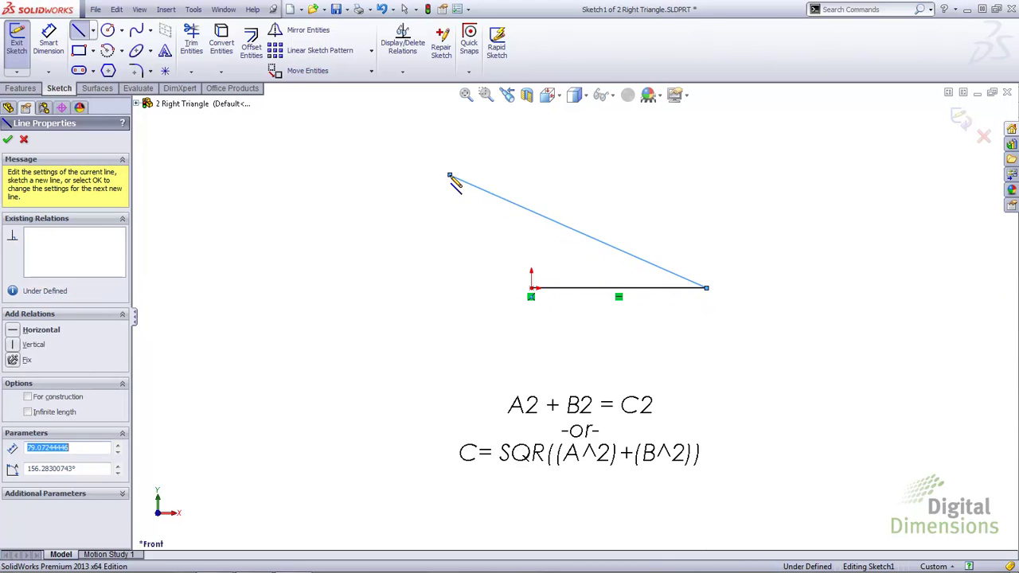
pyautogui.click(532, 289)
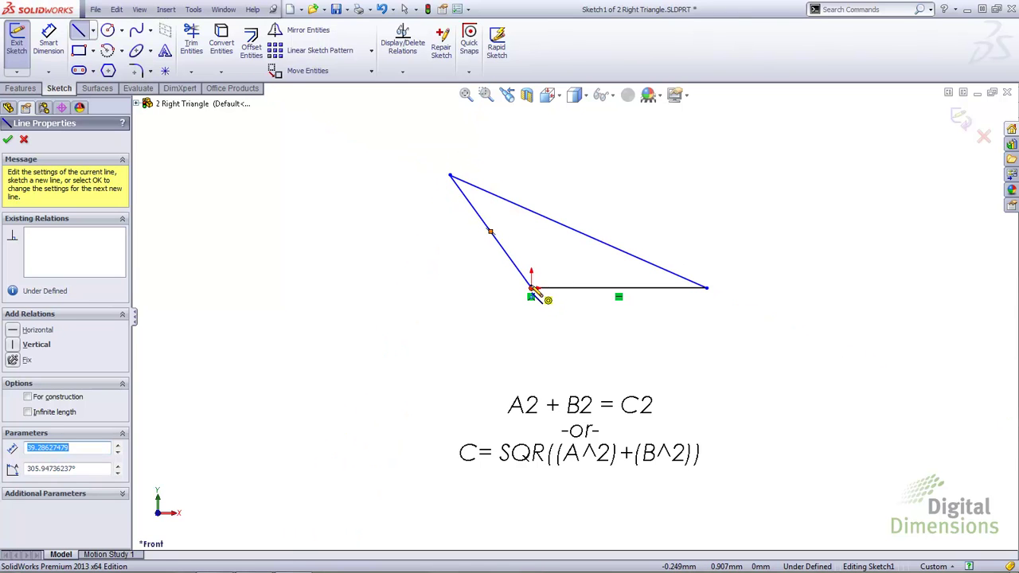
# Step: Dimension the triangle's shortest side and link its value to a new global variable A
pyautogui.press('s')
pyautogui.click(575, 298)
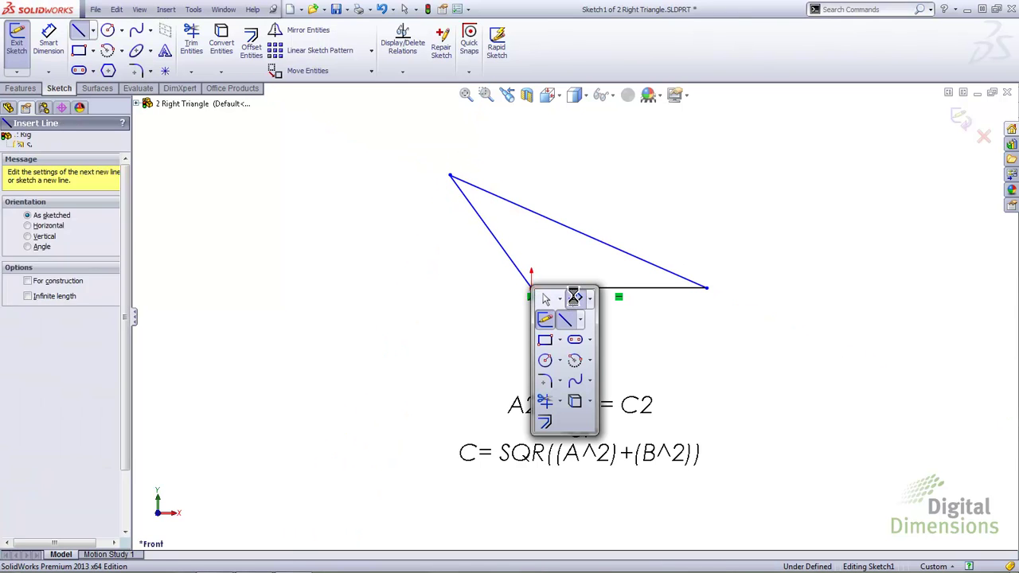
pyautogui.click(507, 260)
pyautogui.click(465, 280)
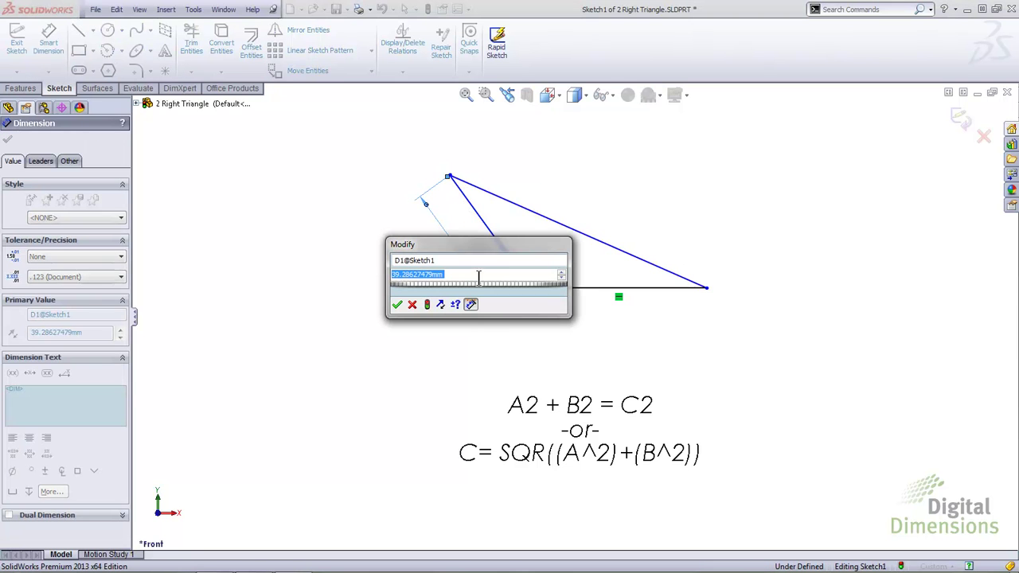
pyautogui.write('=A')
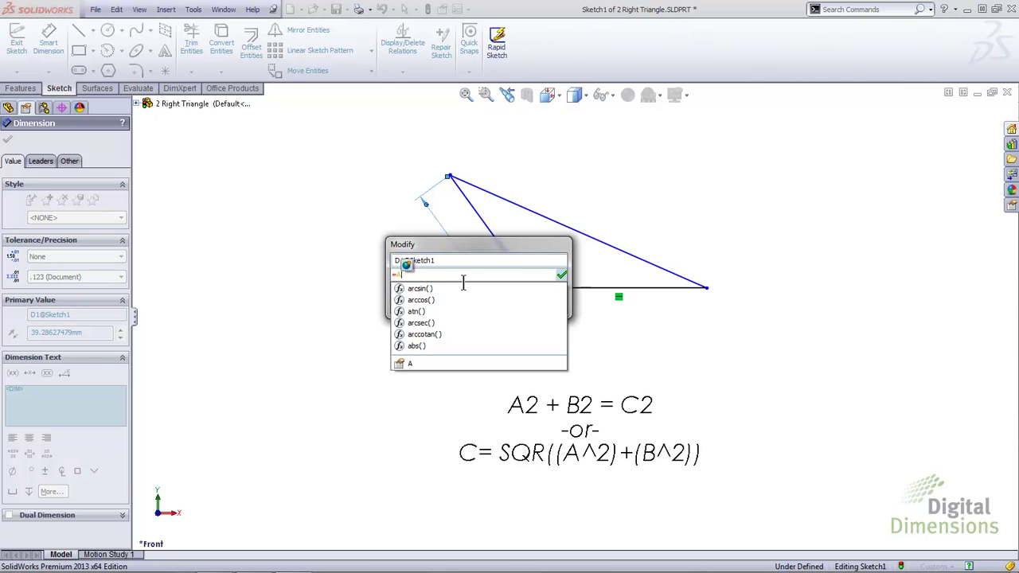
pyautogui.press('Escape')
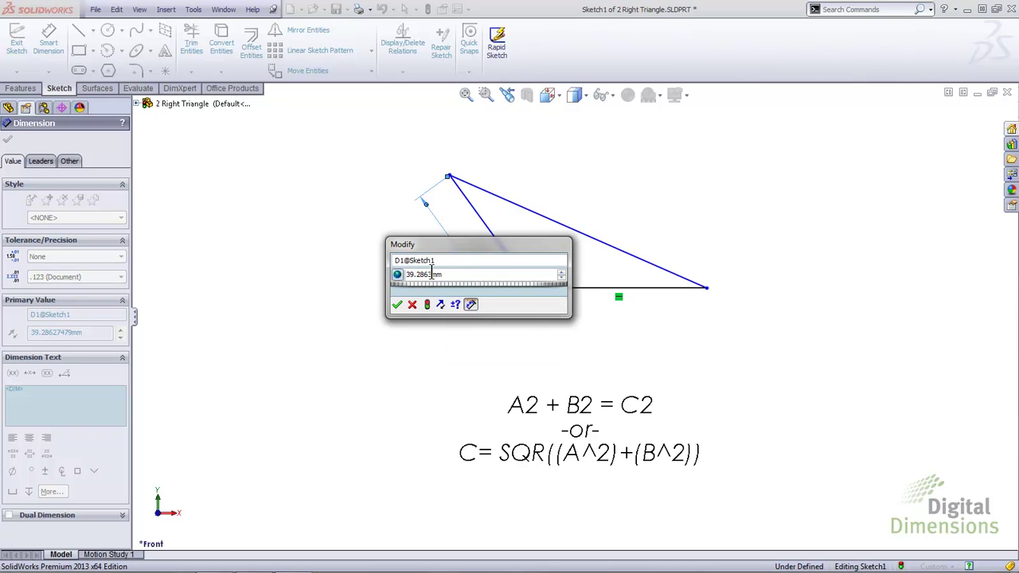
pyautogui.click(398, 305)
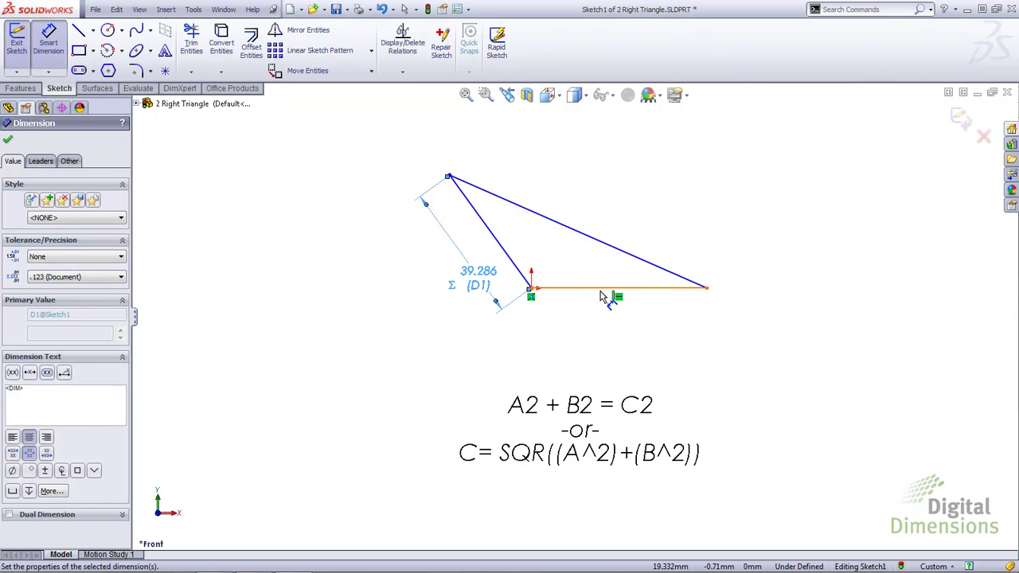
# Step: Dimension the triangle's horizontal base and link its value to a new global variable B
pyautogui.click(605, 288)
pyautogui.click(599, 327)
pyautogui.write('=')
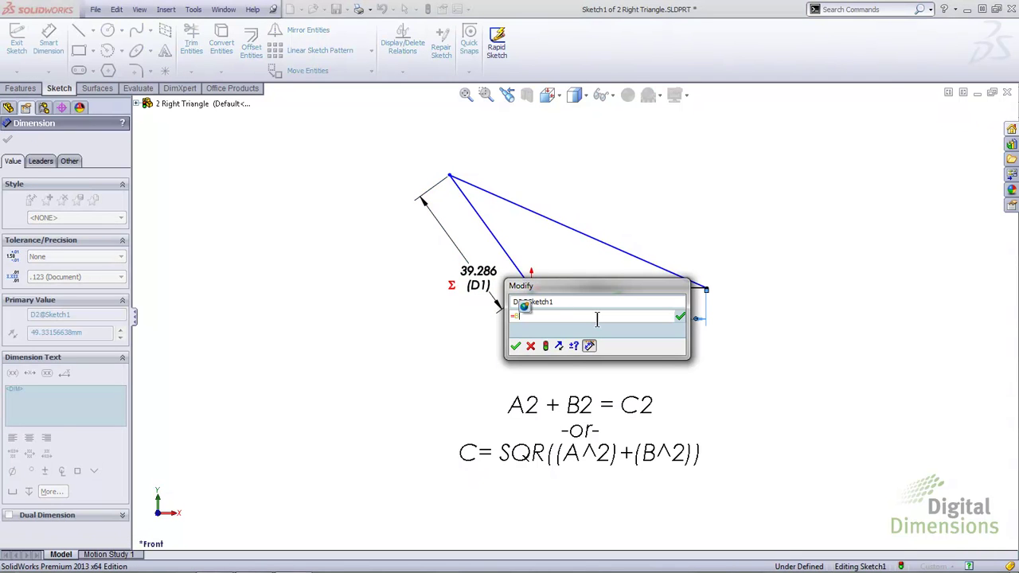
pyautogui.click(523, 309)
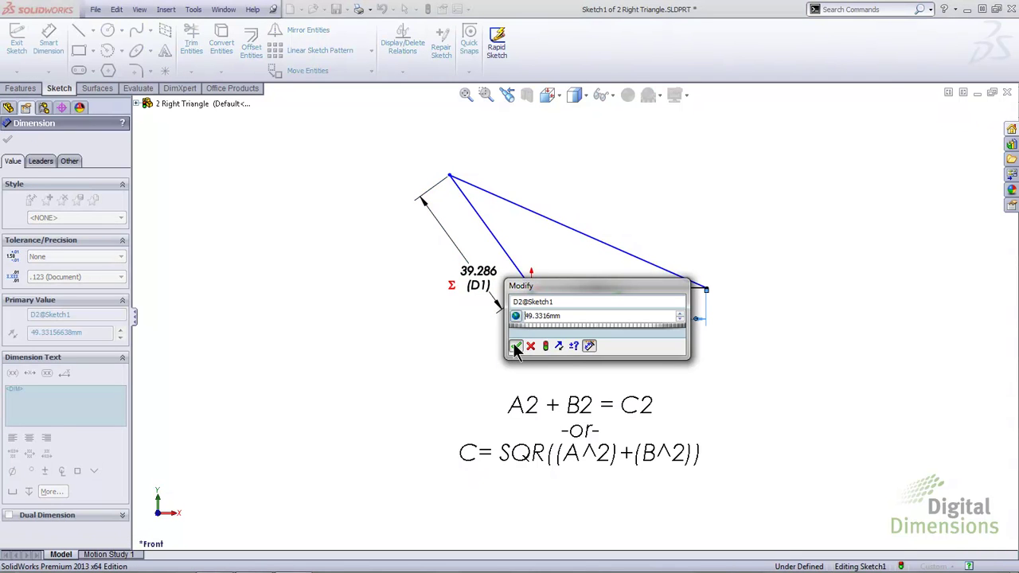
pyautogui.click(516, 346)
# Step: Dimension the triangle's longest side and link its value to a new global variable C
pyautogui.click(591, 237)
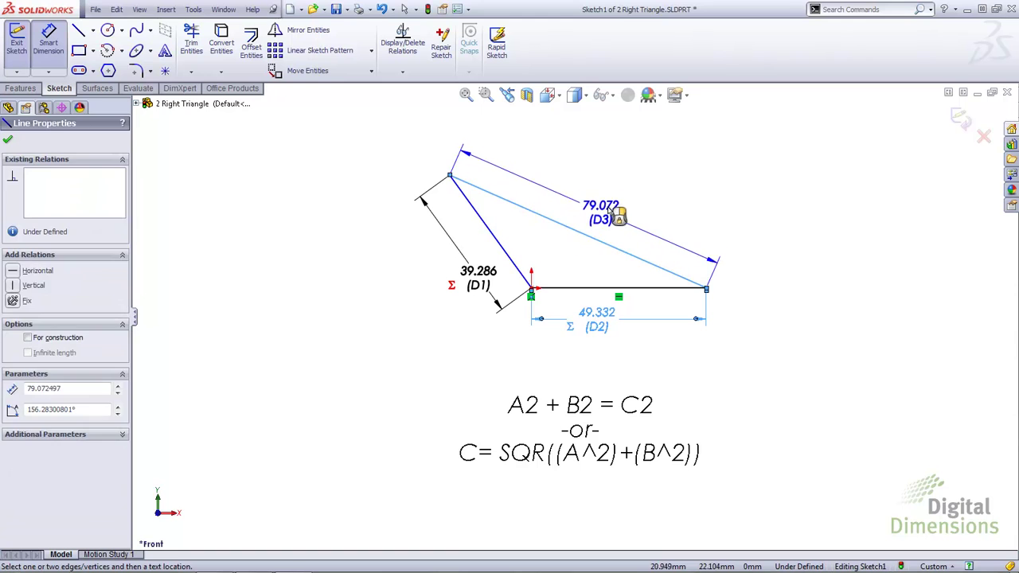
pyautogui.click(619, 201)
pyautogui.write('=c')
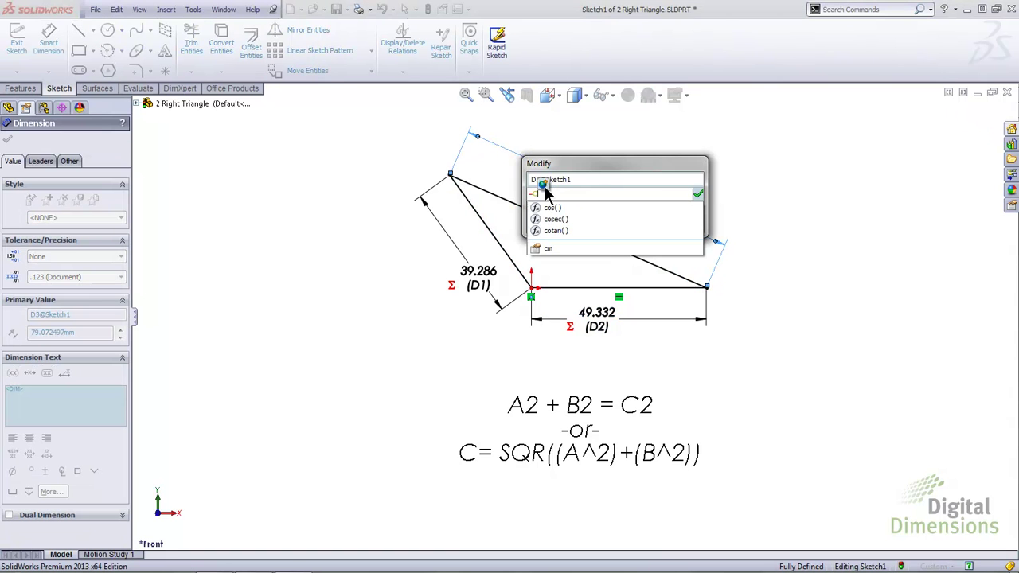
pyautogui.click(546, 191)
pyautogui.click(533, 224)
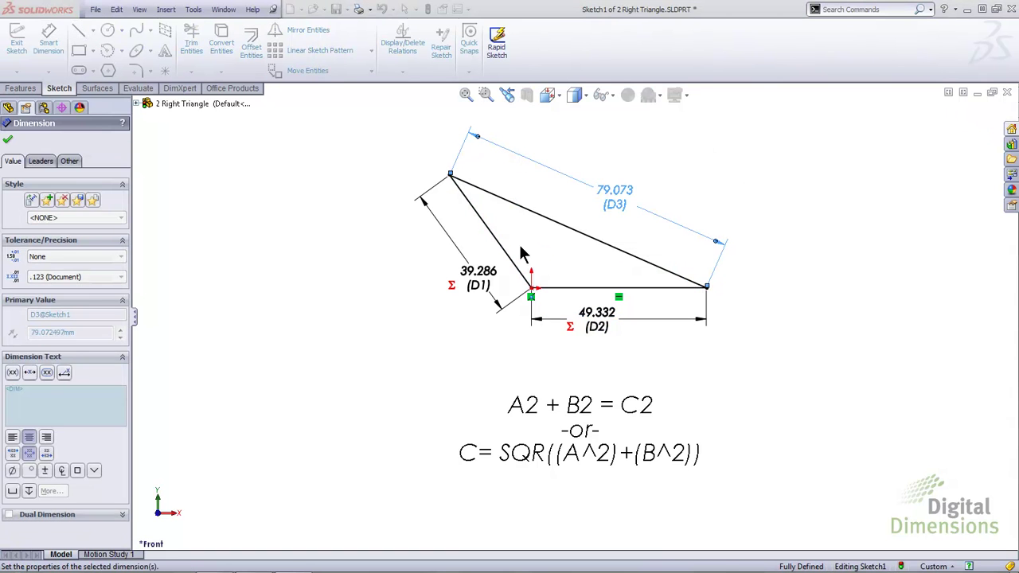
# Step: Add a driven angle dimension between the shortest side and the base at the origin
pyautogui.click(517, 268)
pyautogui.click(559, 287)
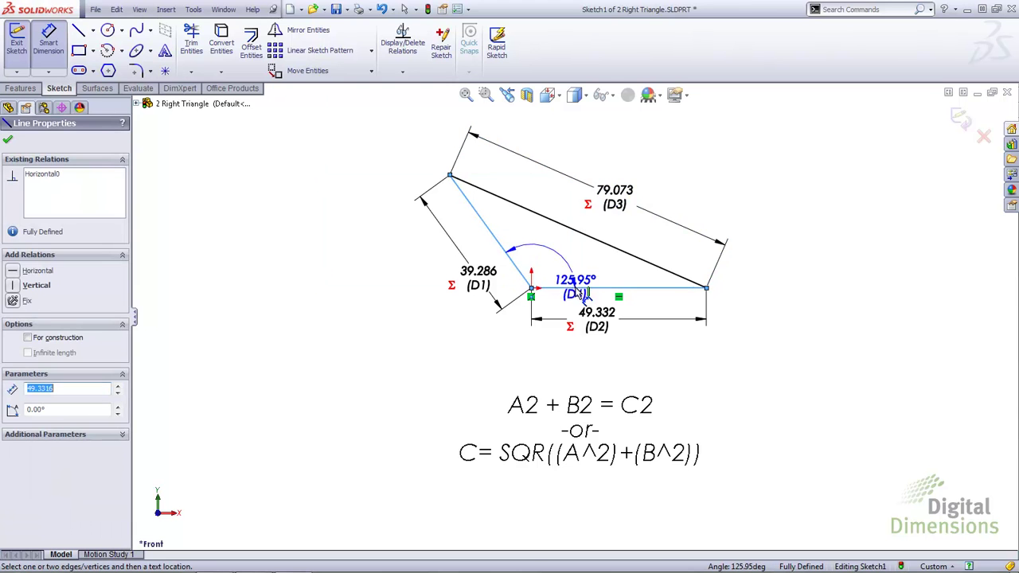
pyautogui.click(548, 263)
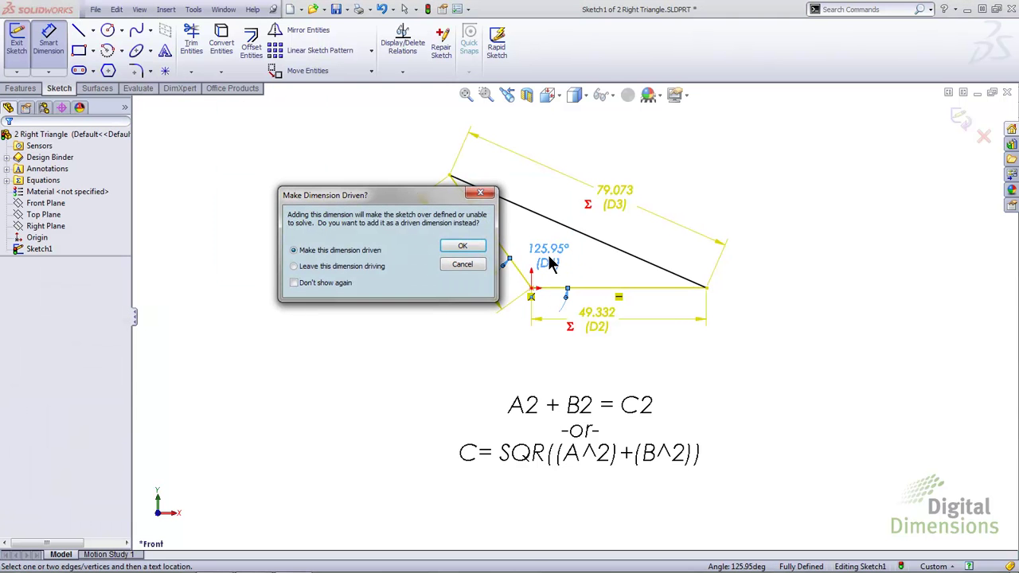
pyautogui.click(462, 246)
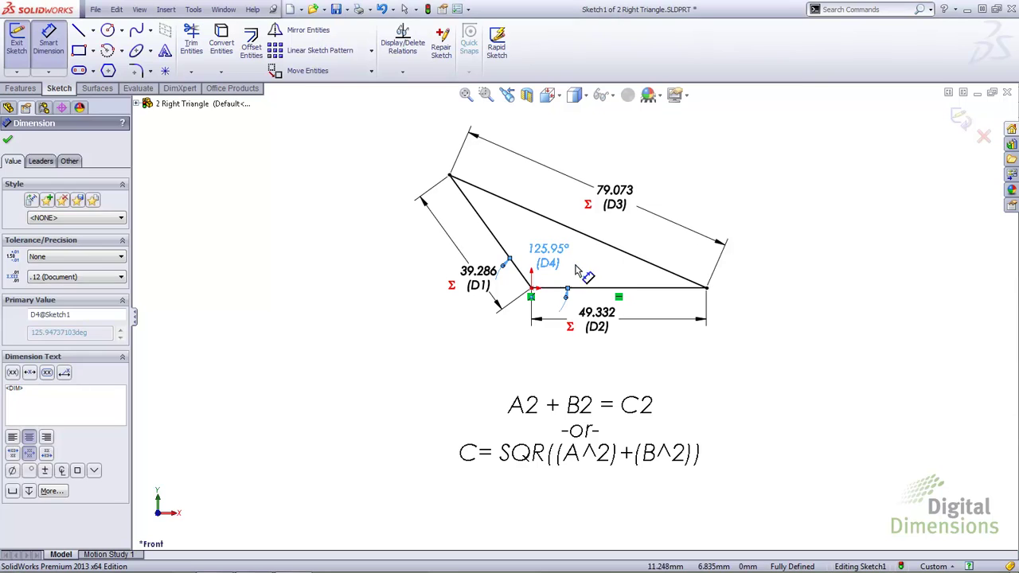
pyautogui.click(582, 273)
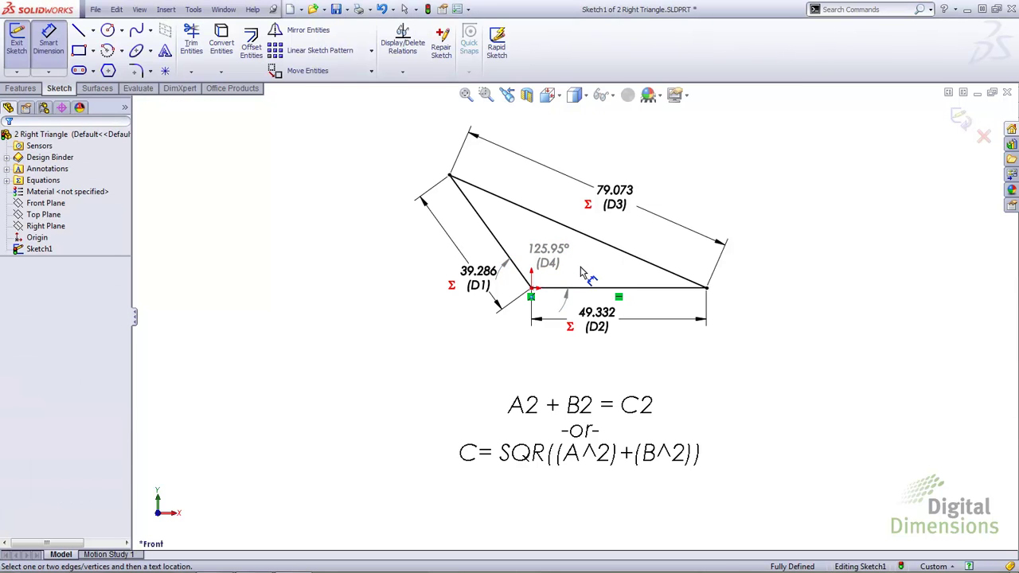
pyautogui.press('Escape')
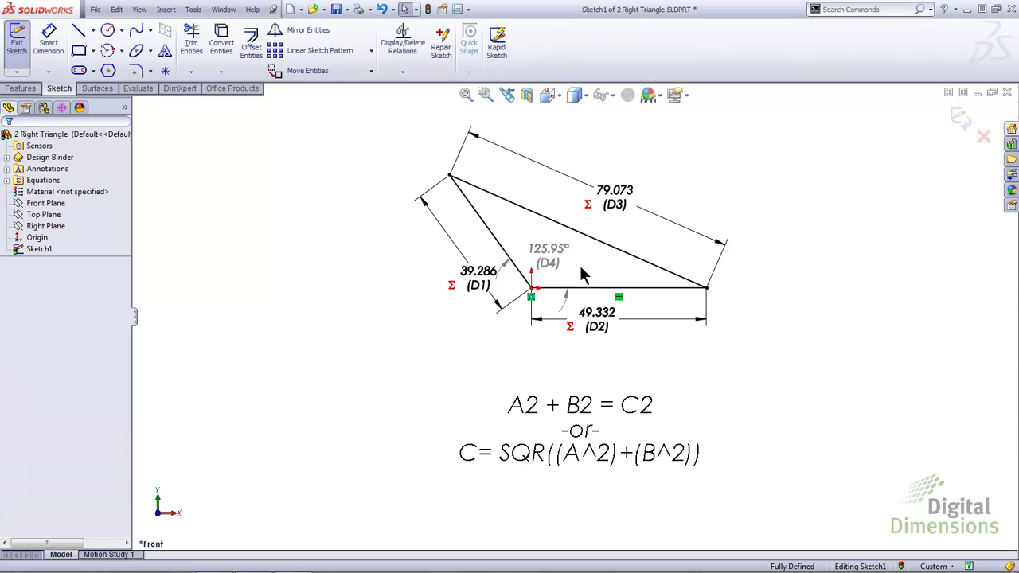
# Step: Replace global variable C's value with the equation sqr(("A"^2)+("B"^2)) and apply it to the sketch
pyautogui.rightClick(52, 182)
pyautogui.click(115, 193)
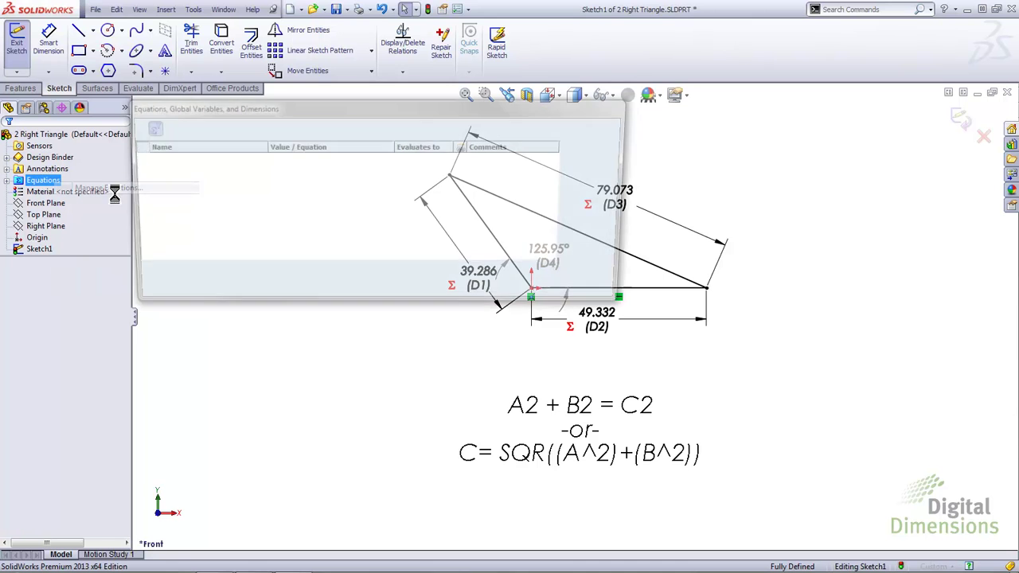
pyautogui.moveTo(310, 185); pyautogui.dragTo(278, 191)
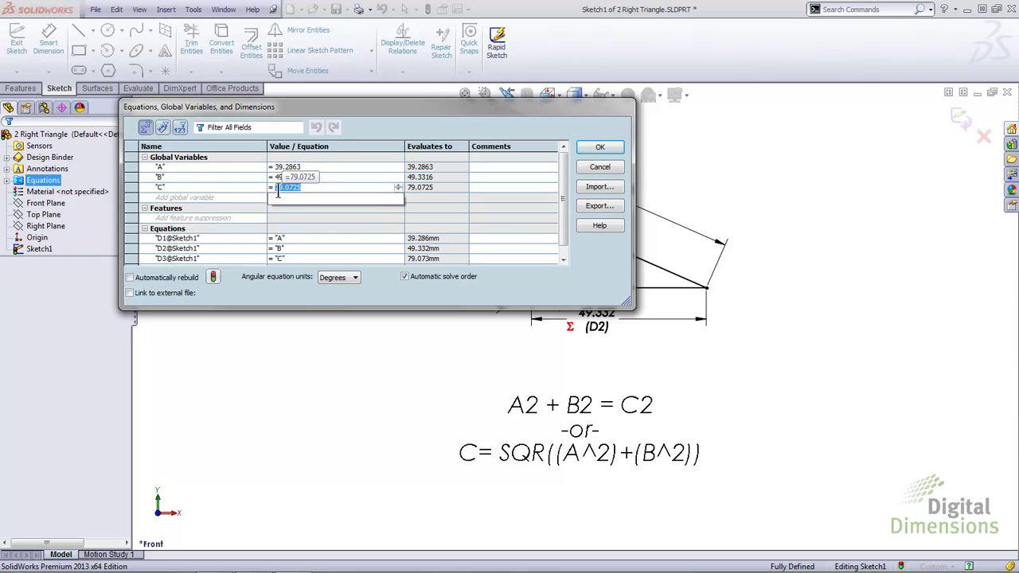
pyautogui.write('(')
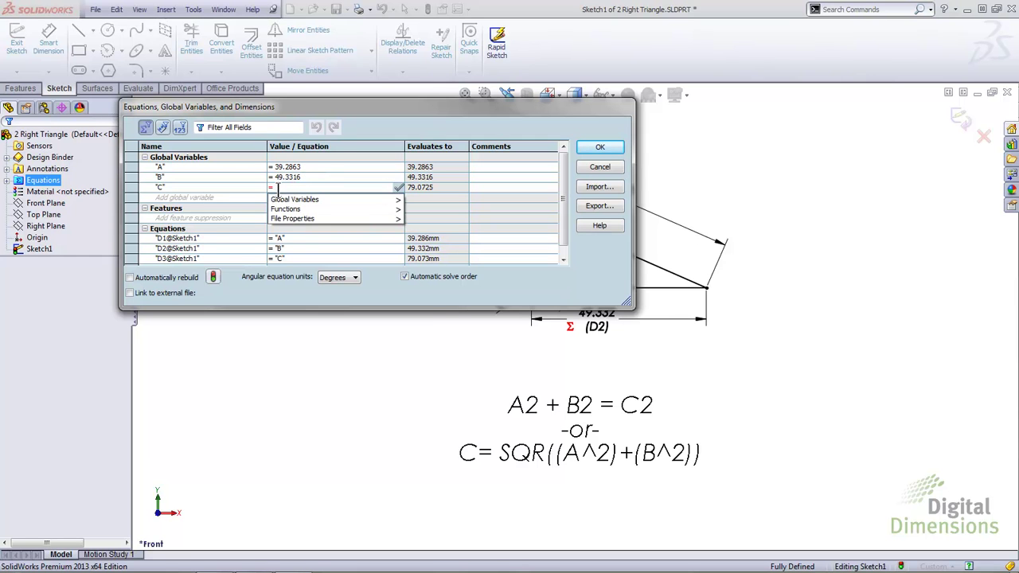
pyautogui.moveTo(307, 210)
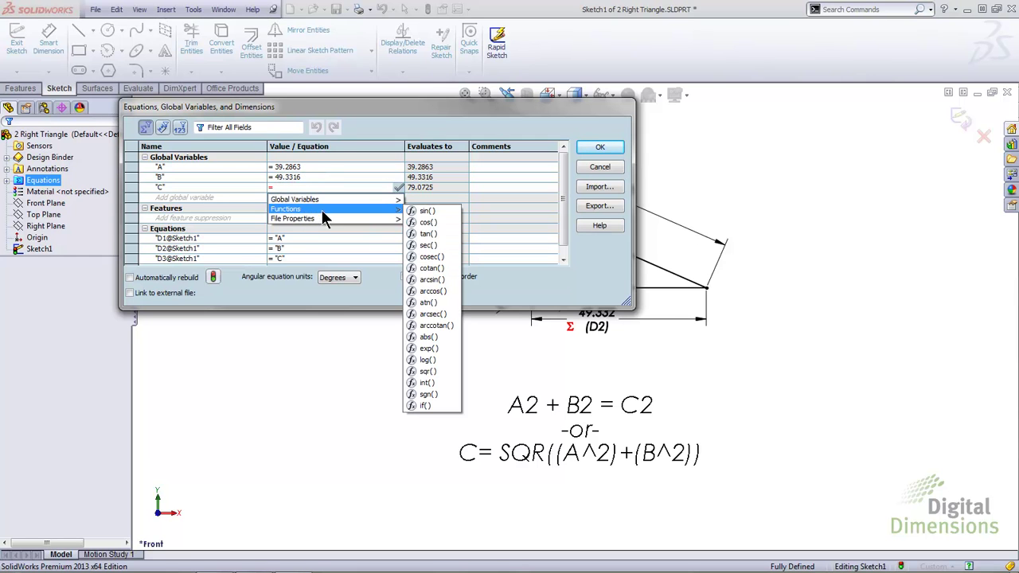
pyautogui.click(444, 371)
pyautogui.write('( (')
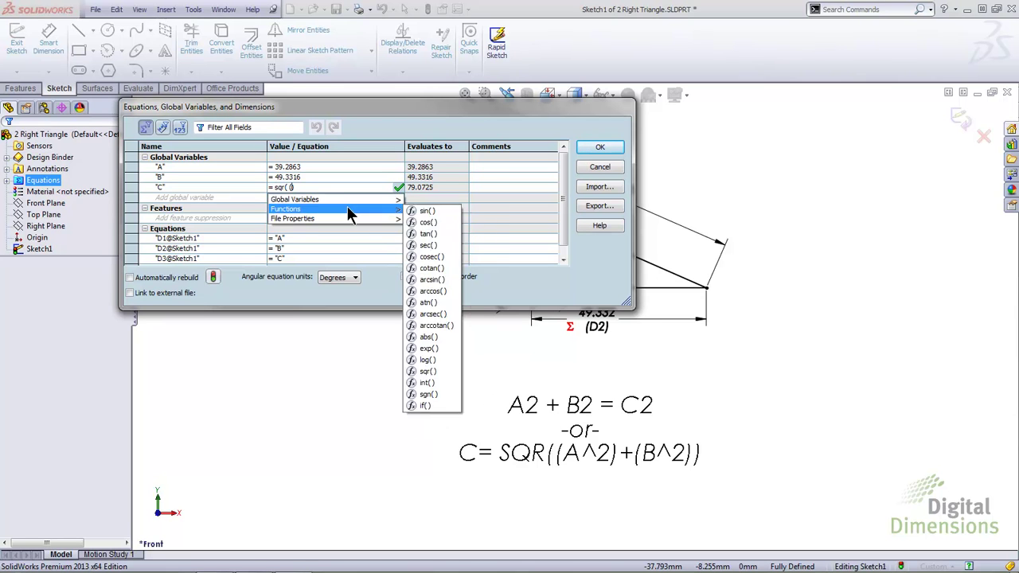
pyautogui.moveTo(375, 201)
pyautogui.click(420, 200)
pyautogui.write('^2)+(')
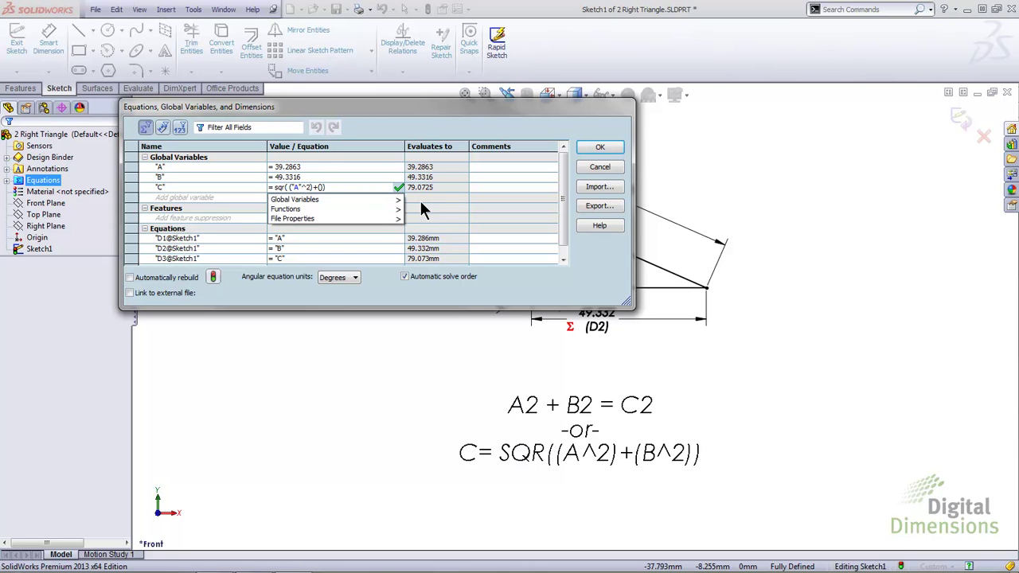
pyautogui.moveTo(391, 200)
pyautogui.click(438, 211)
pyautogui.write('^2))')
pyautogui.click(398, 187)
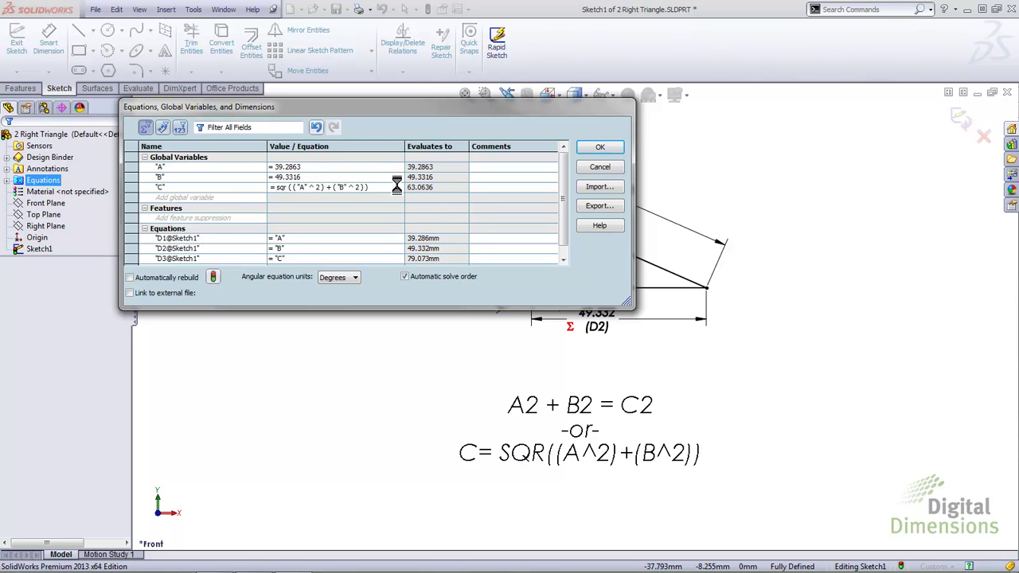
pyautogui.click(602, 150)
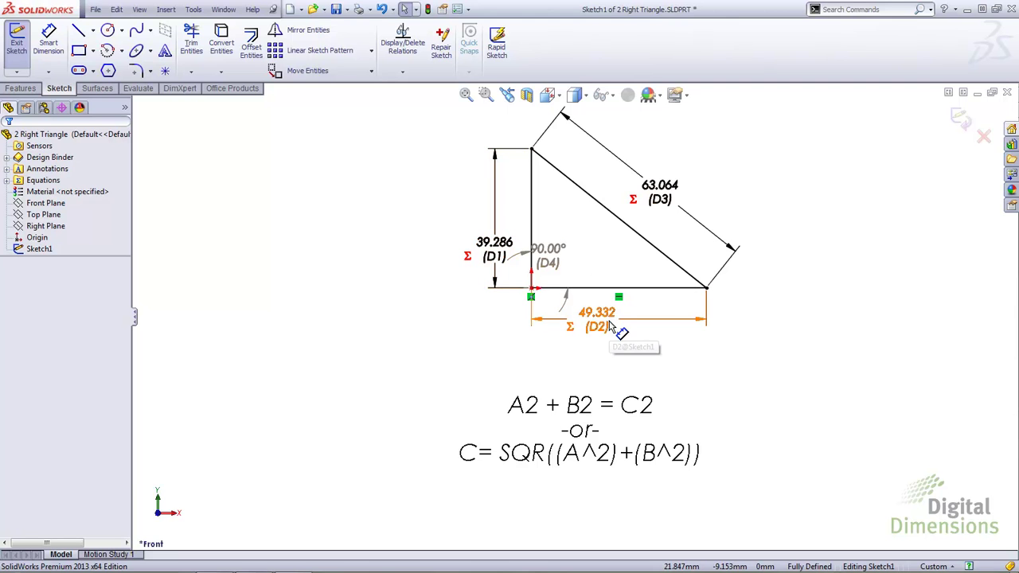
# Step: Move the angle dimension inside the triangle and set the vertical side's length to 50 mm
pyautogui.click(568, 254)
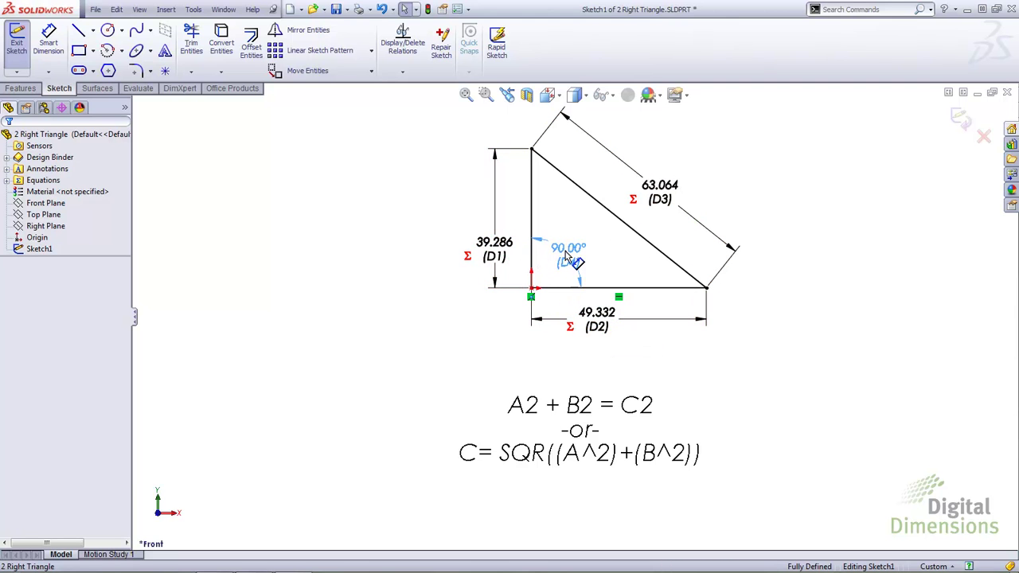
pyautogui.doubleClick(495, 247)
pyautogui.write('50')
pyautogui.click(443, 273)
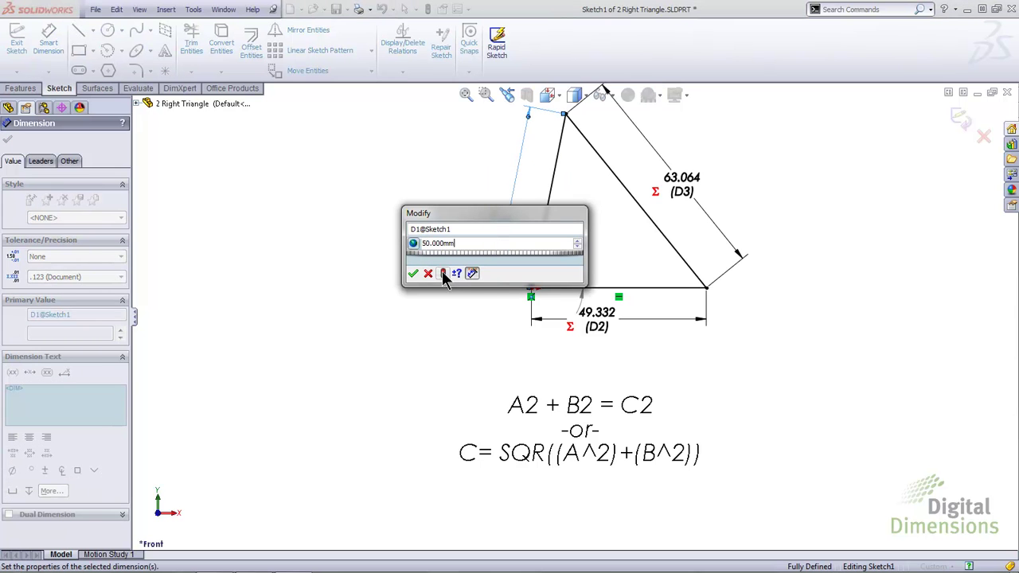
pyautogui.click(412, 273)
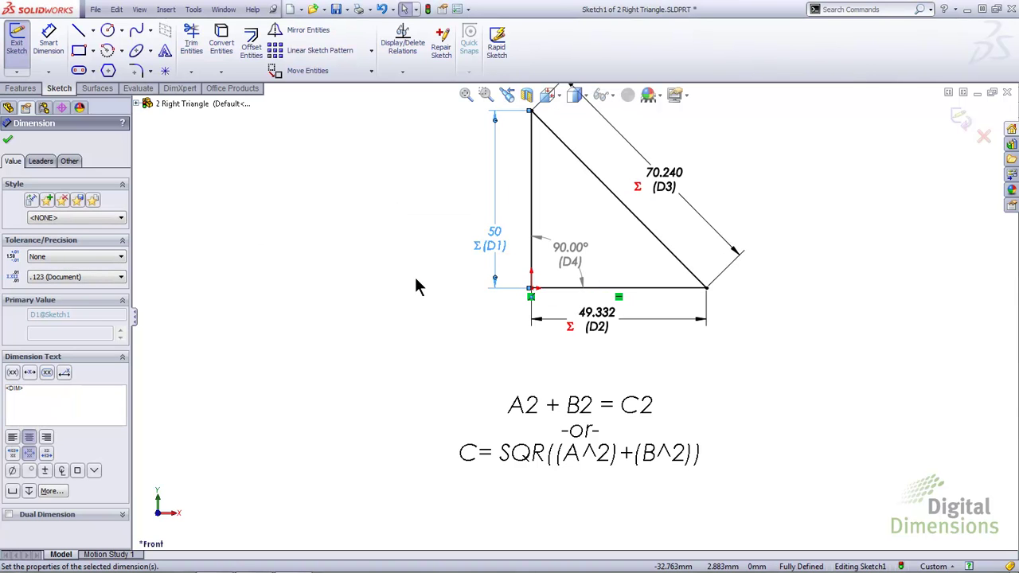
# Step: Set the length of the triangle's horizontal base to 50 mm
pyautogui.doubleClick(597, 314)
pyautogui.write('50')
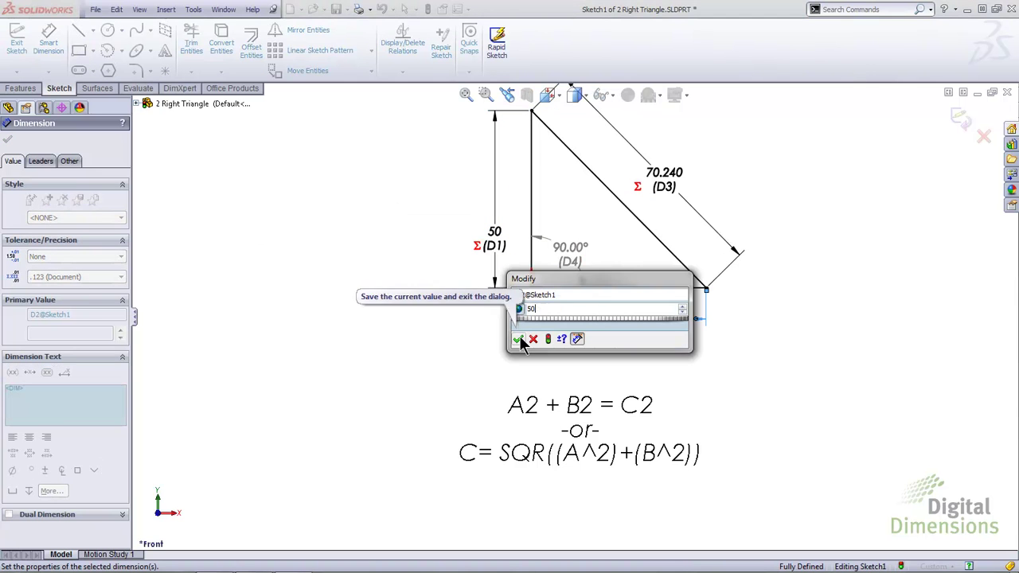
pyautogui.click(519, 340)
pyautogui.click(498, 342)
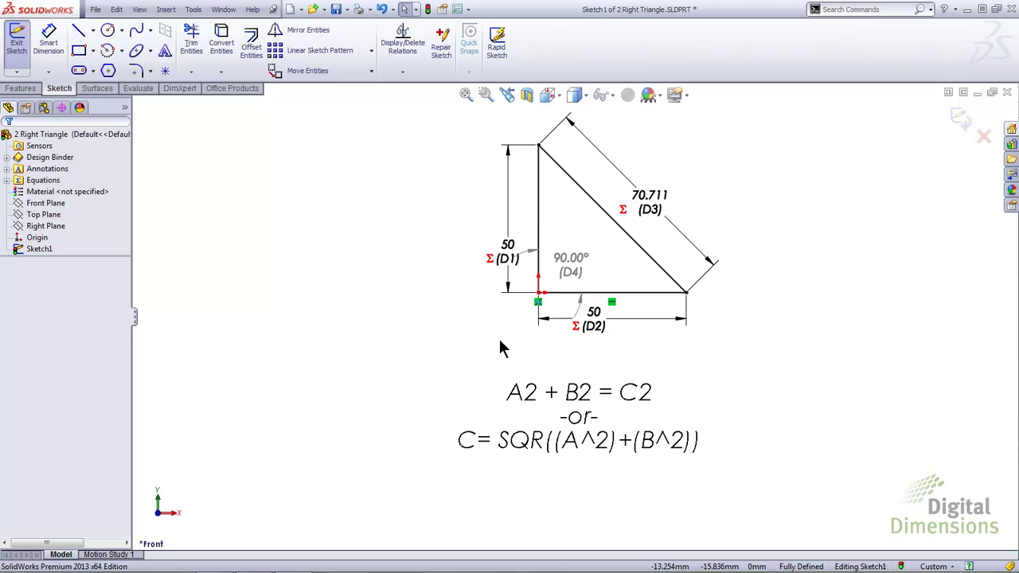
# Step: Set the triangle's horizontal base to 90 mm and its vertical side to 20 mm
pyautogui.click(593, 323)
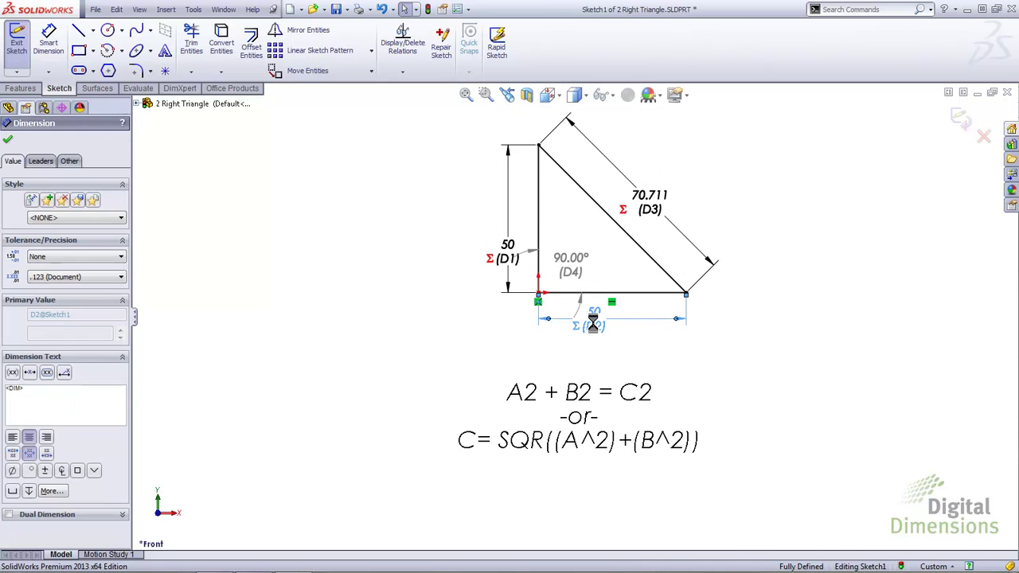
pyautogui.scroll(4, 593, 323)
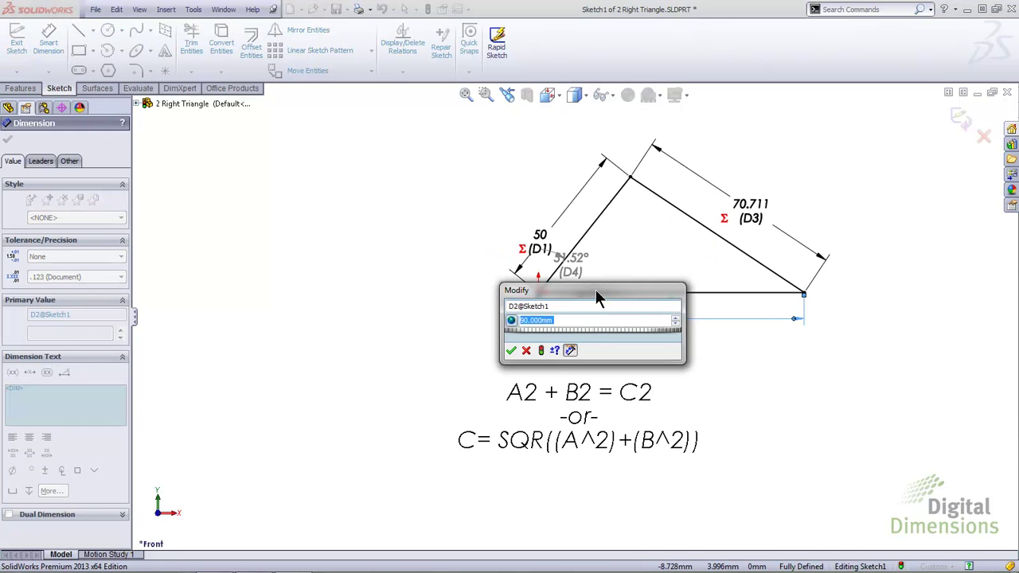
pyautogui.click(512, 351)
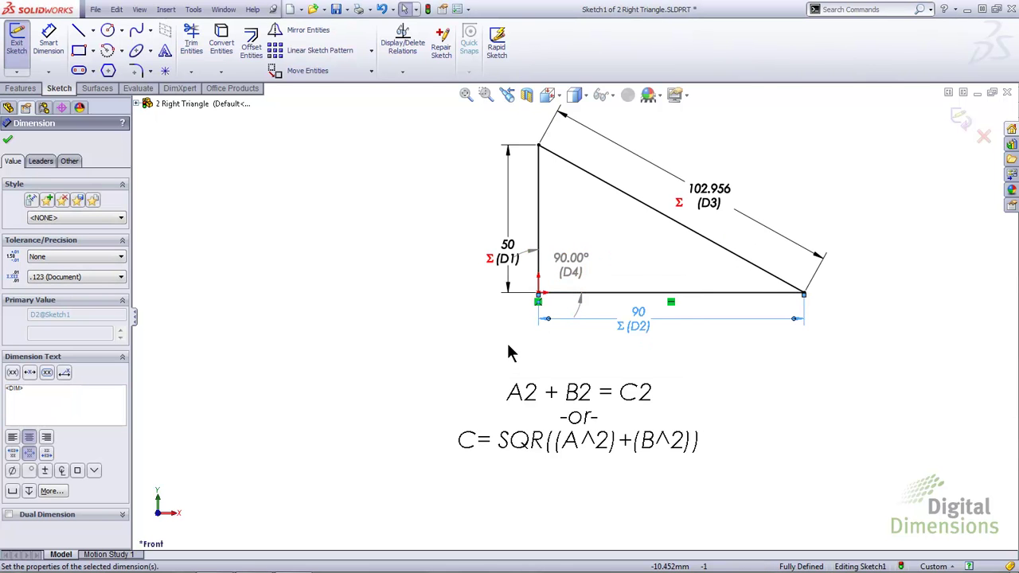
pyautogui.doubleClick(507, 251)
pyautogui.scroll(-3, 507, 253)
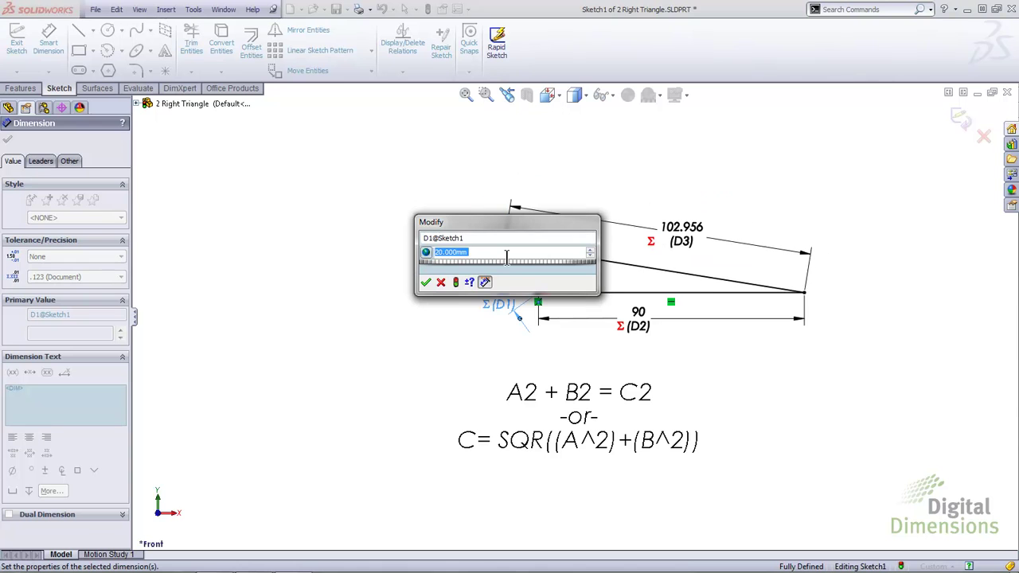
pyautogui.click(426, 282)
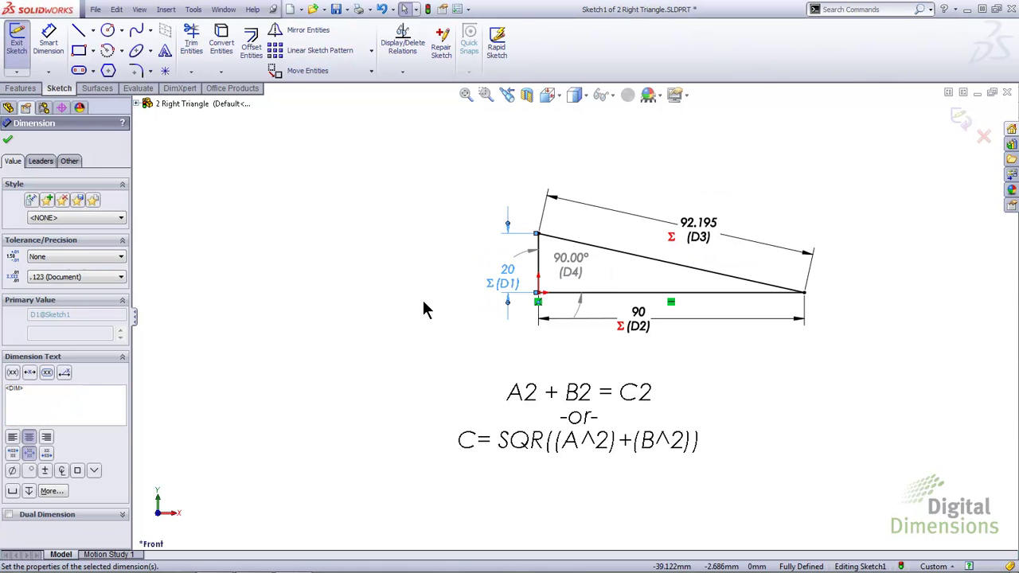
pyautogui.click(422, 298)
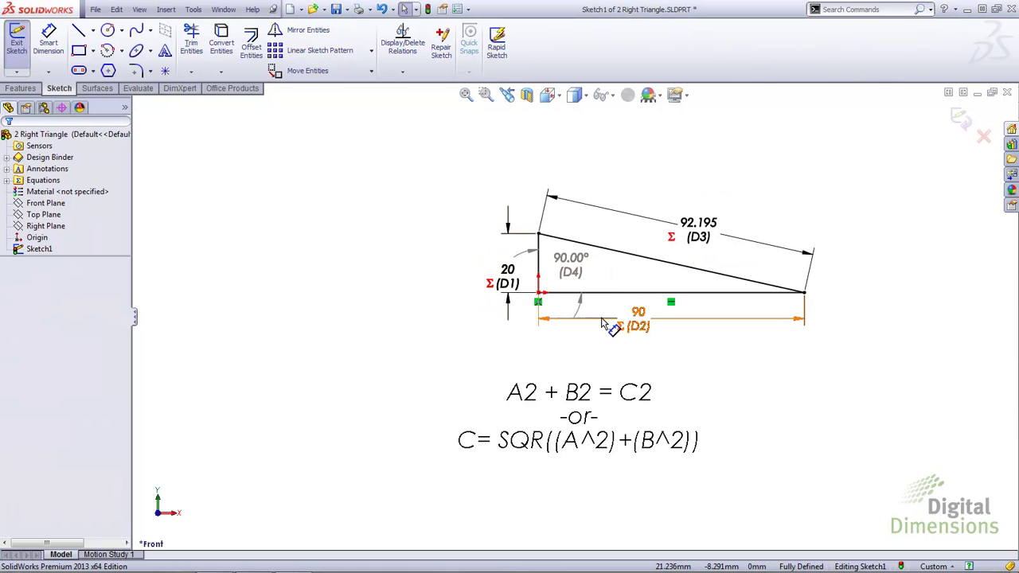
# Step: Set the length of the triangle's horizontal base to 60 mm
pyautogui.click(633, 325)
pyautogui.doubleClick(633, 325)
pyautogui.scroll(-3, 633, 325)
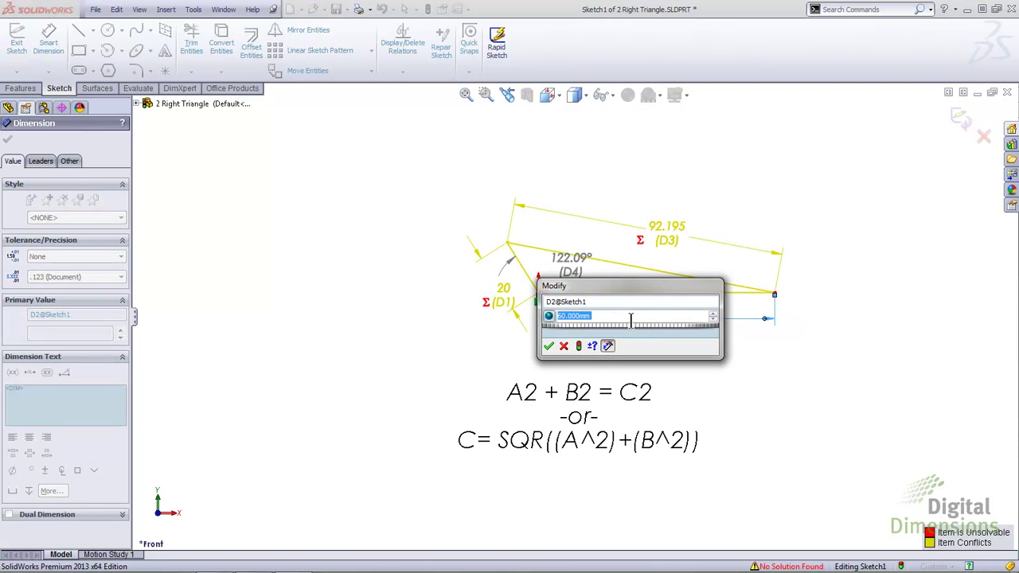
pyautogui.click(549, 345)
pyautogui.click(473, 358)
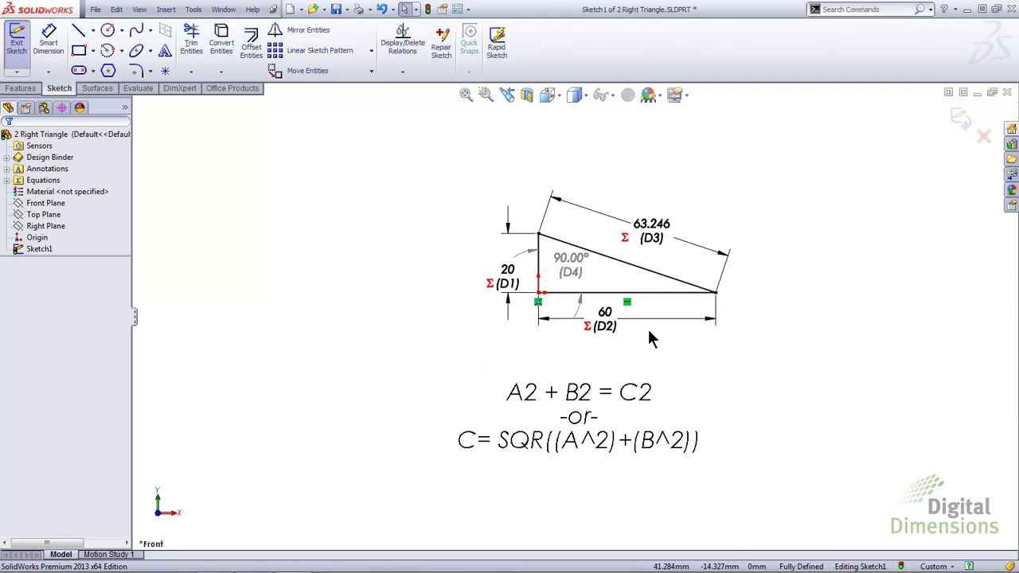
# Step: Set both the horizontal base and the vertical side of the triangle to 40 mm
pyautogui.click(605, 318)
pyautogui.doubleClick(605, 312)
pyautogui.write('40.000mm')
pyautogui.click(560, 342)
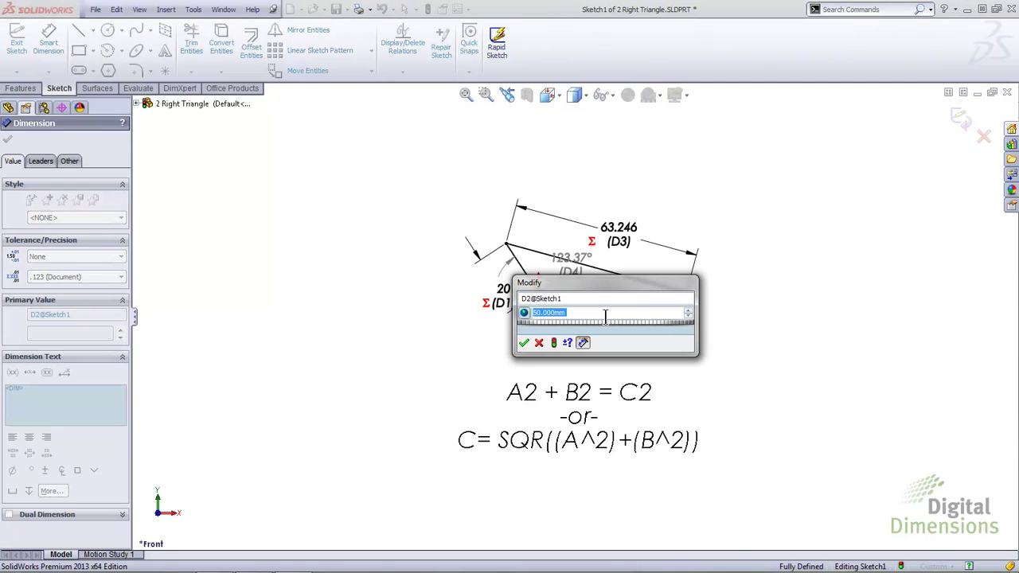
pyautogui.click(526, 343)
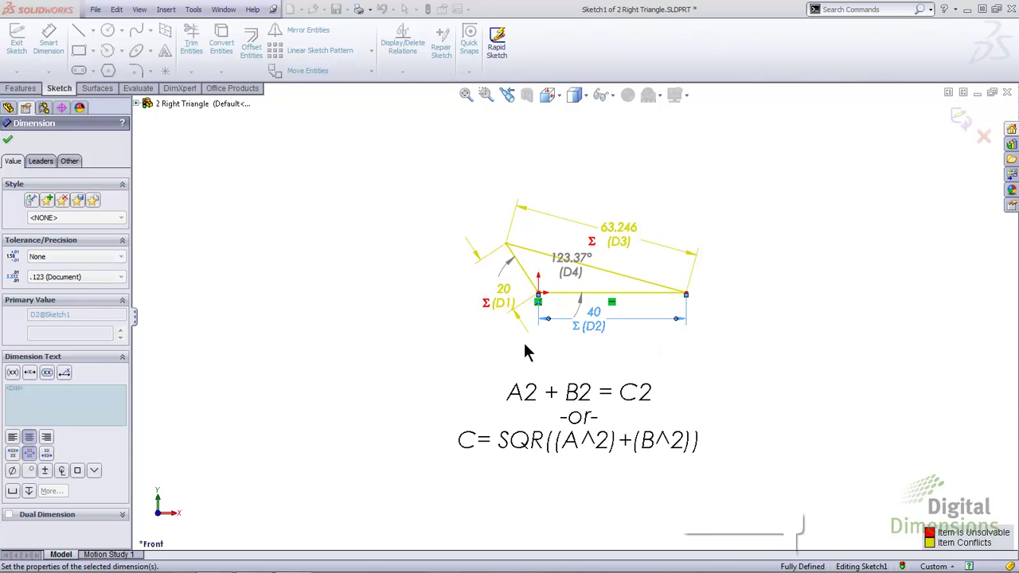
pyautogui.doubleClick(503, 277)
pyautogui.scroll(2, 504, 273)
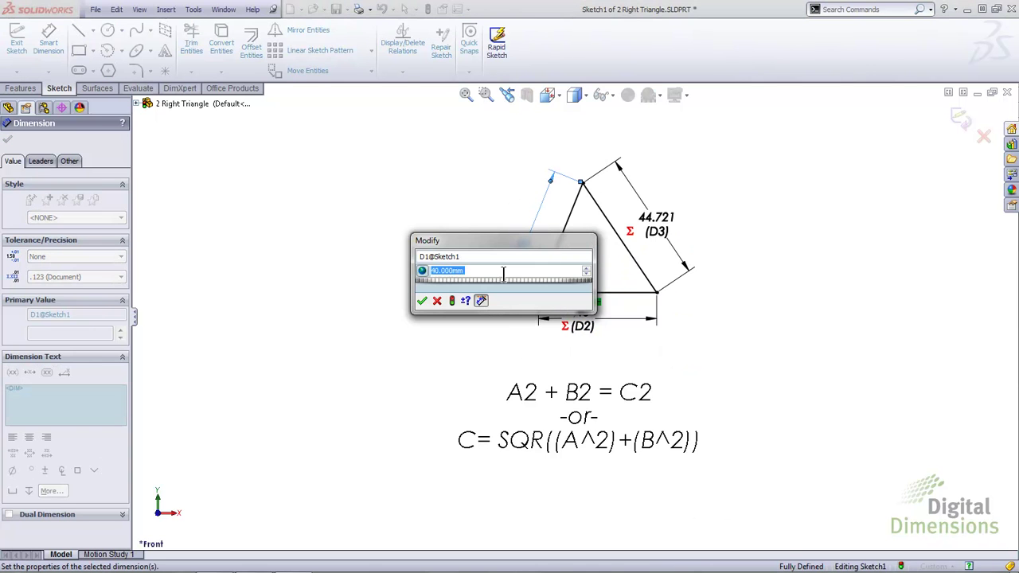
pyautogui.click(422, 300)
pyautogui.click(416, 333)
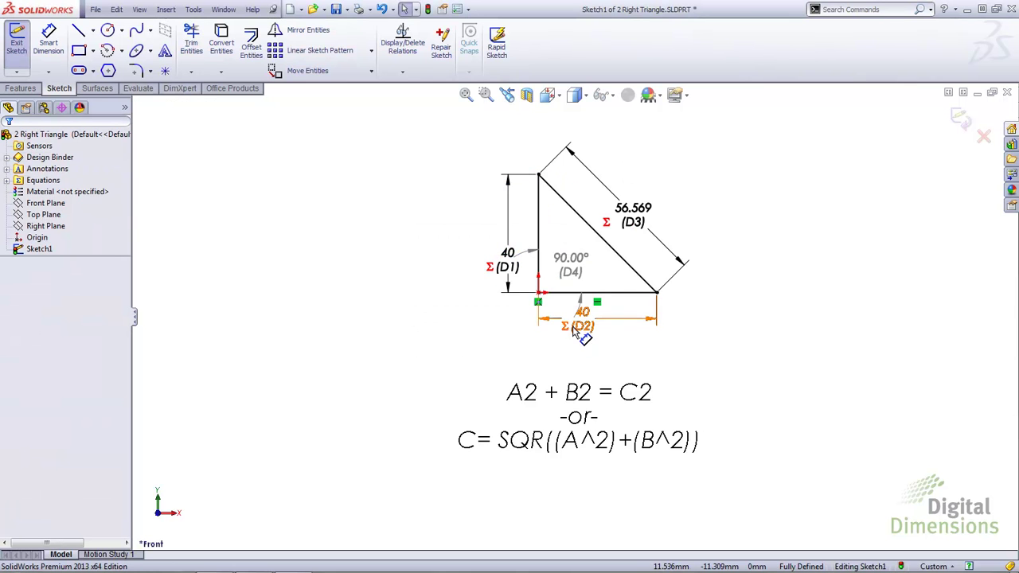
# Step: Move the vertical side's dimension farther away from the triangle and rename it A
pyautogui.moveTo(509, 263); pyautogui.dragTo(471, 252)
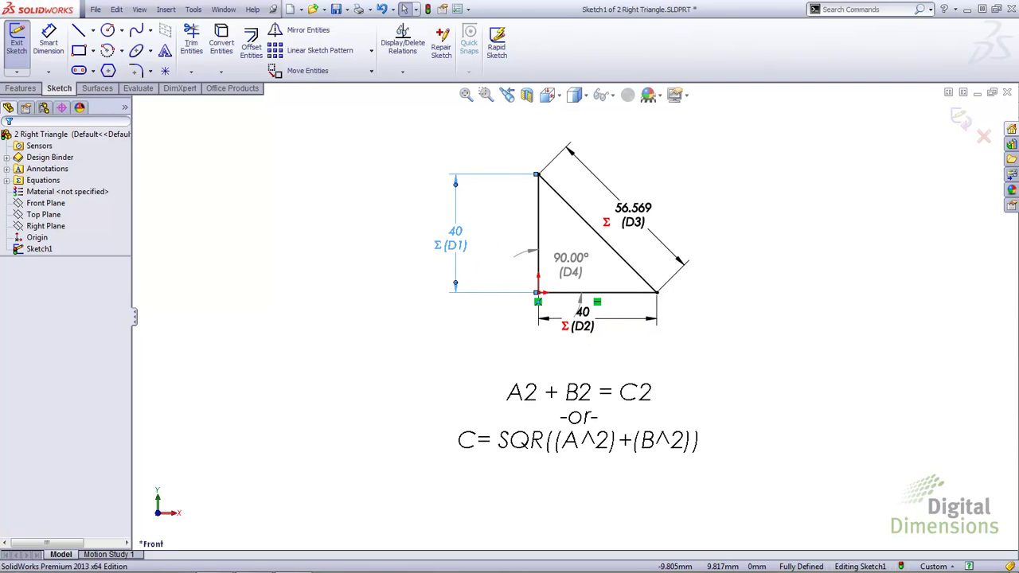
pyautogui.doubleClick(466, 252)
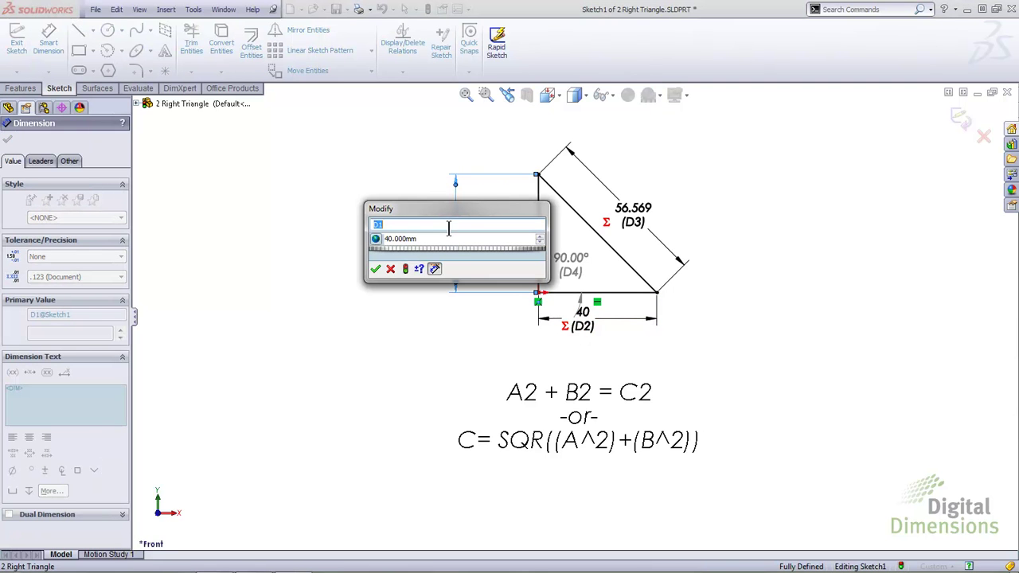
pyautogui.write('A')
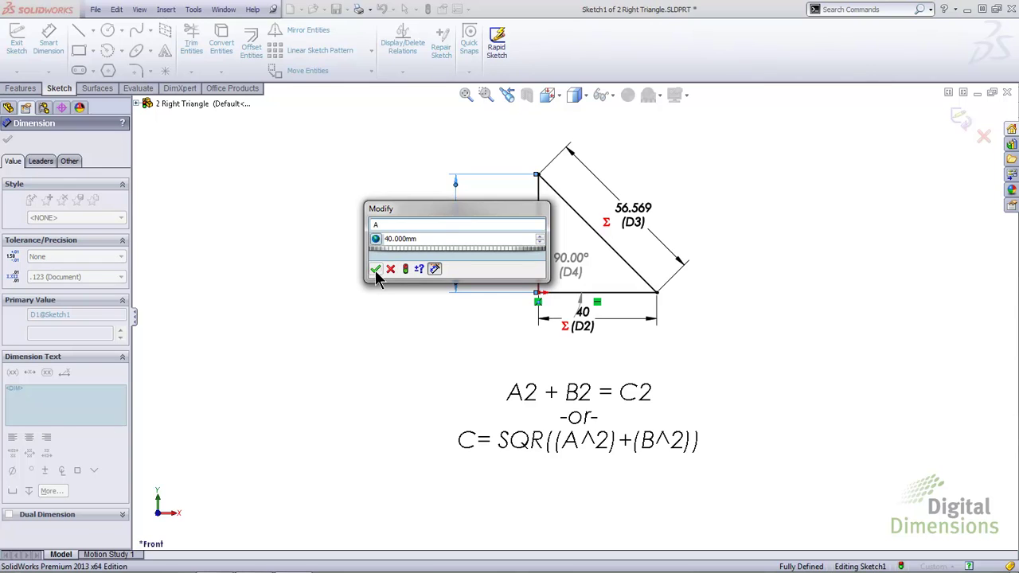
pyautogui.click(375, 268)
# Step: Rename the base's dimension B and the hypotenuse's dimension C
pyautogui.click(584, 325)
pyautogui.doubleClick(584, 325)
pyautogui.click(564, 303)
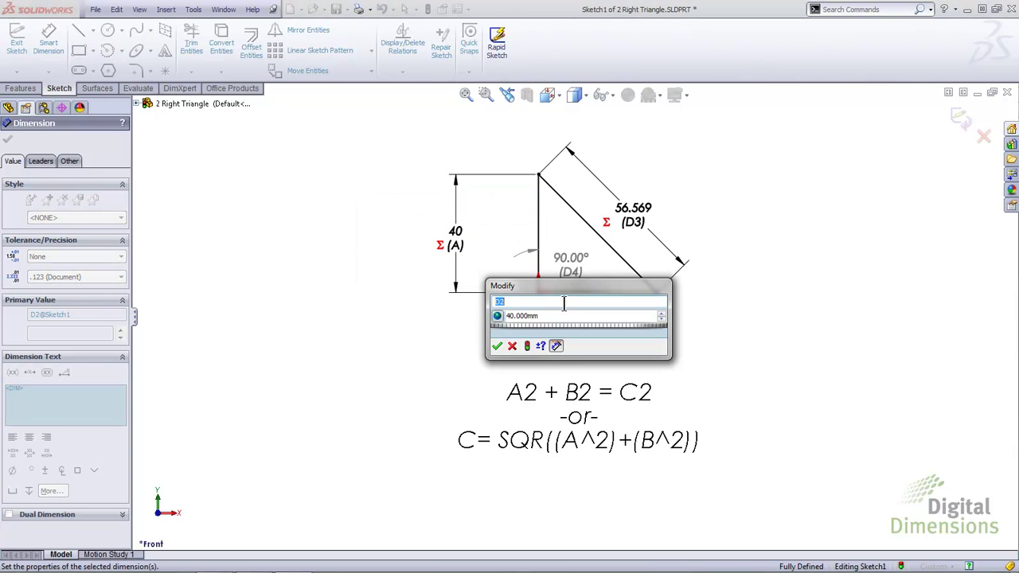
pyautogui.click(497, 345)
pyautogui.doubleClick(634, 227)
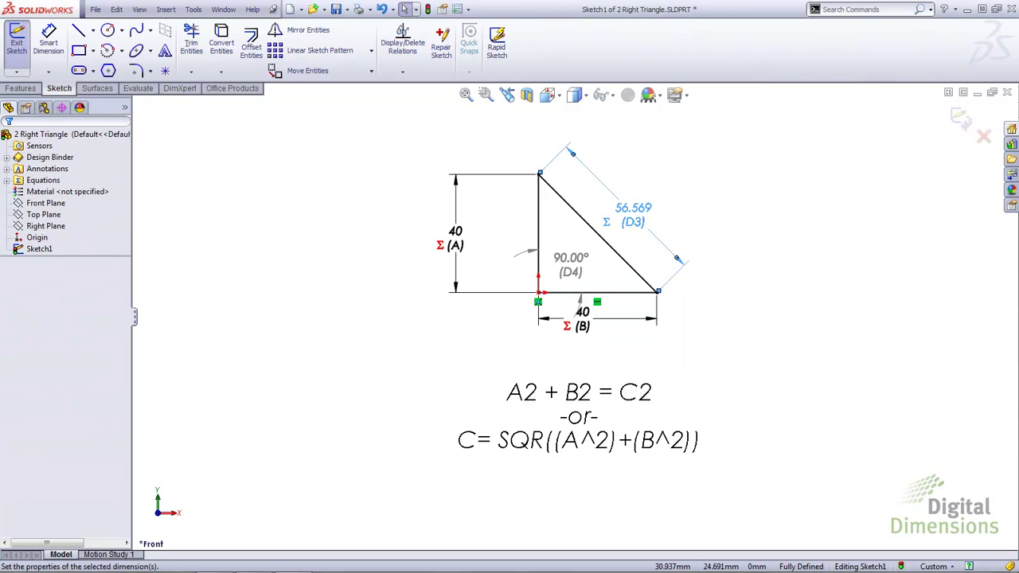
pyautogui.click(627, 202)
pyautogui.write('C')
pyautogui.click(548, 246)
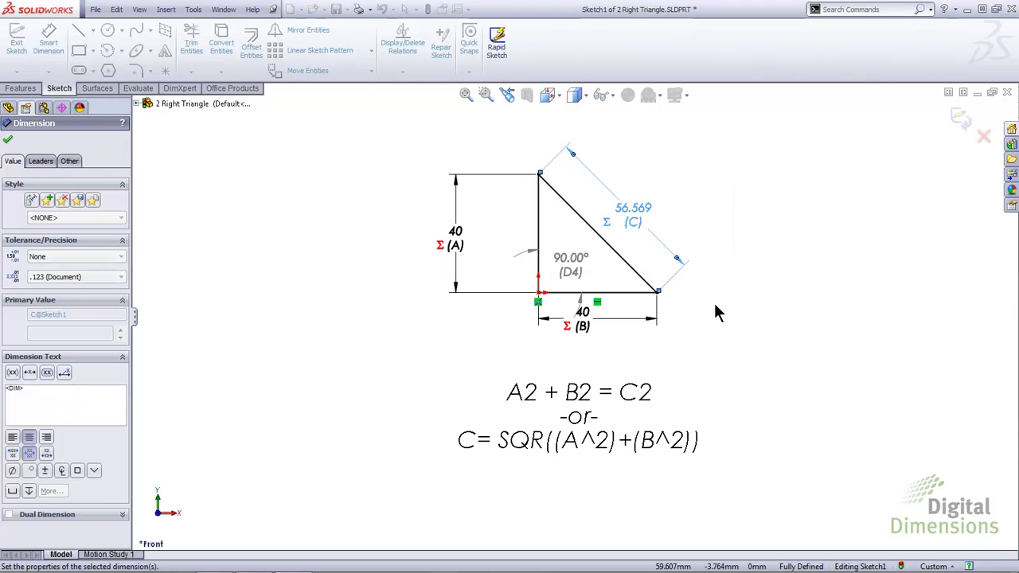
pyautogui.press('Escape')
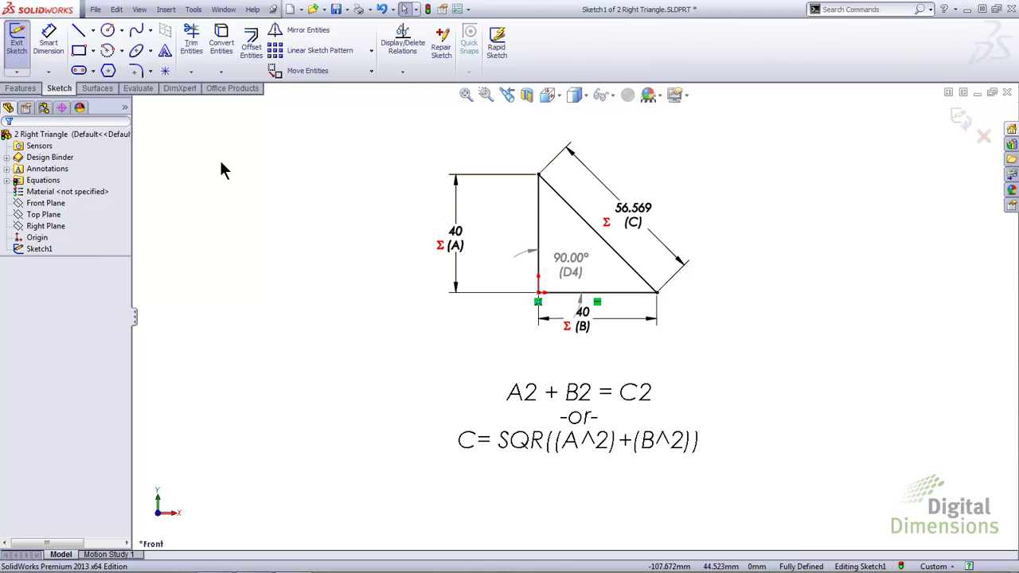
# Step: Export all the equations to the existing file right triangle.txt, linked to the part, and accept the equation settings
pyautogui.rightClick(48, 181)
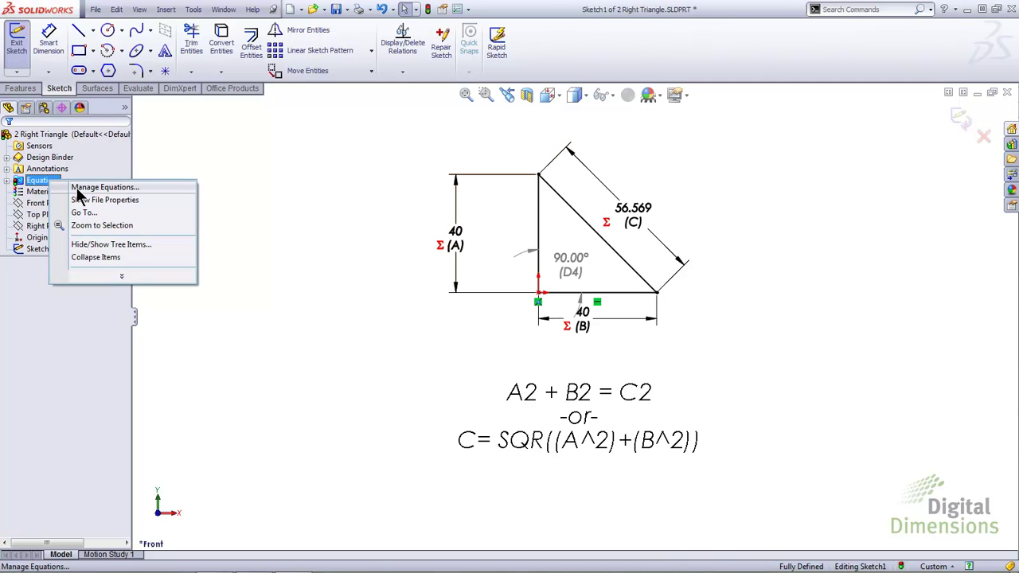
pyautogui.click(78, 188)
pyautogui.click(612, 204)
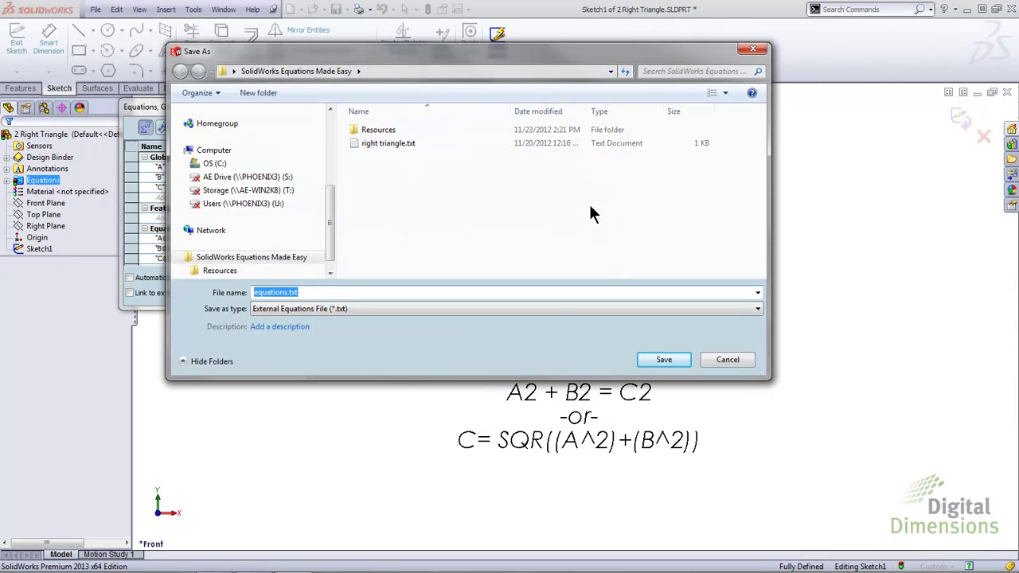
pyautogui.click(422, 146)
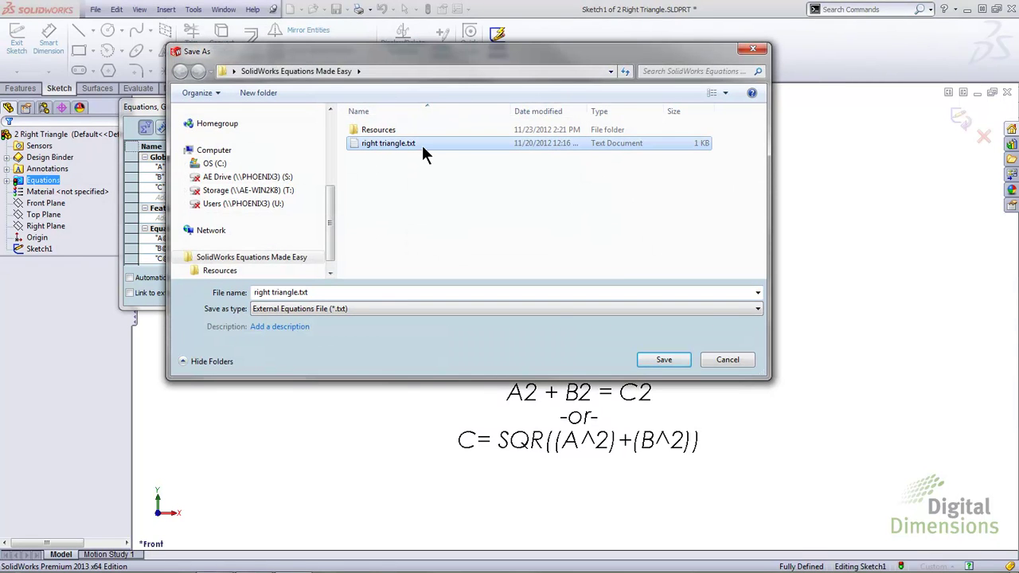
pyautogui.click(662, 360)
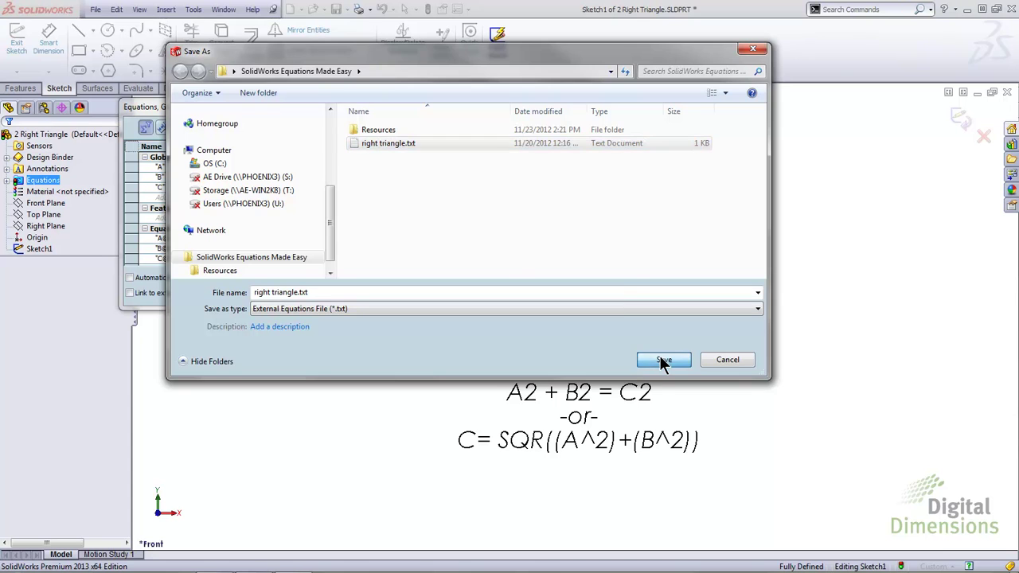
pyautogui.click(547, 297)
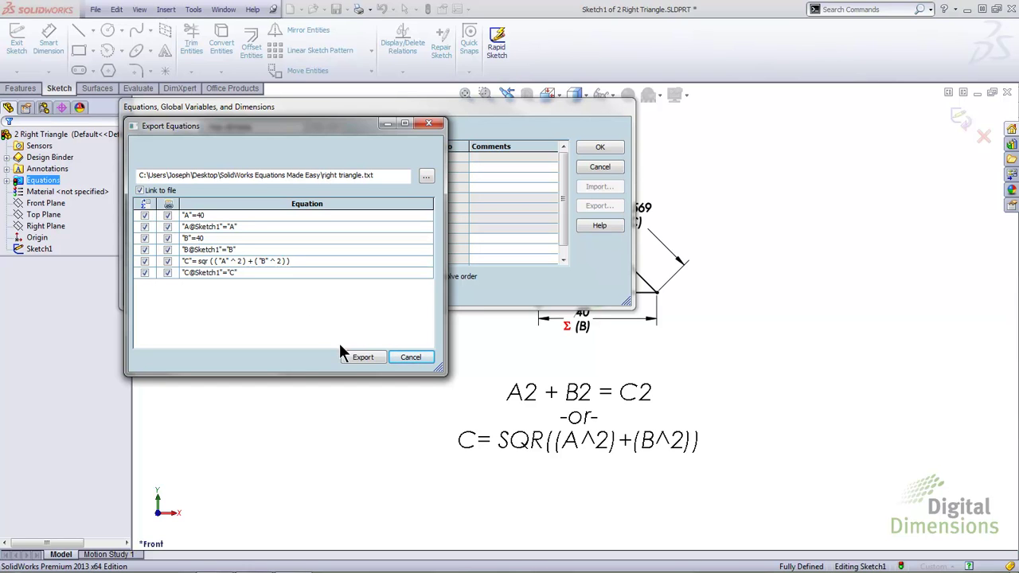
pyautogui.click(366, 357)
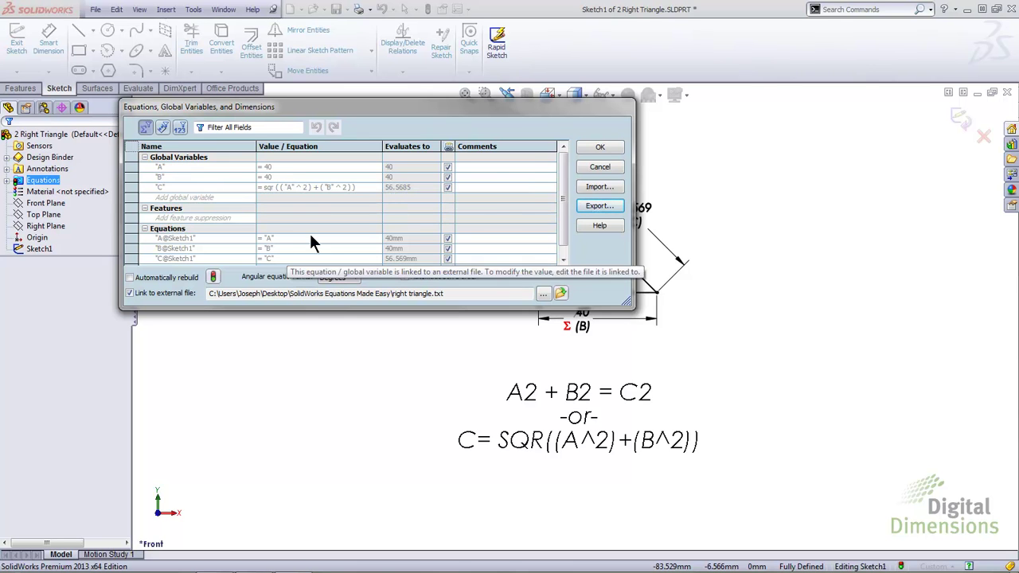
pyautogui.click(600, 147)
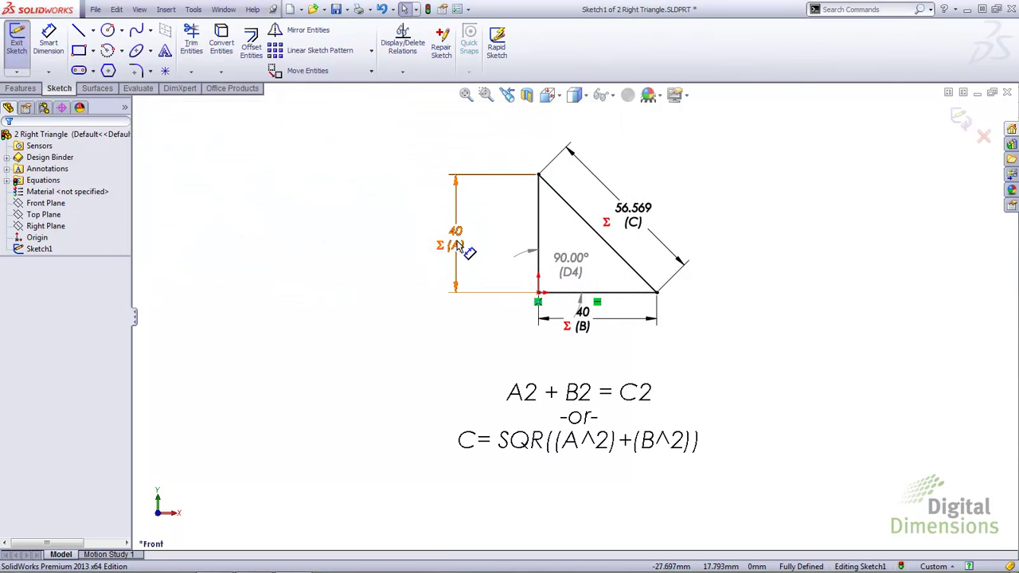
# Step: Check whether the vertical side's dimension A can be edited and close it without entering a value
pyautogui.doubleClick(457, 244)
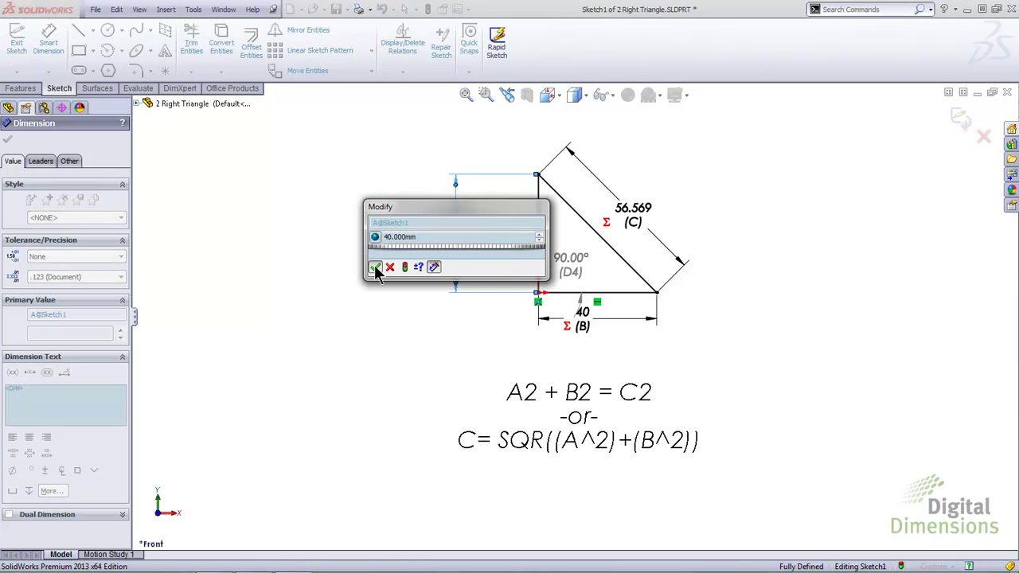
pyautogui.click(376, 268)
pyautogui.click(411, 263)
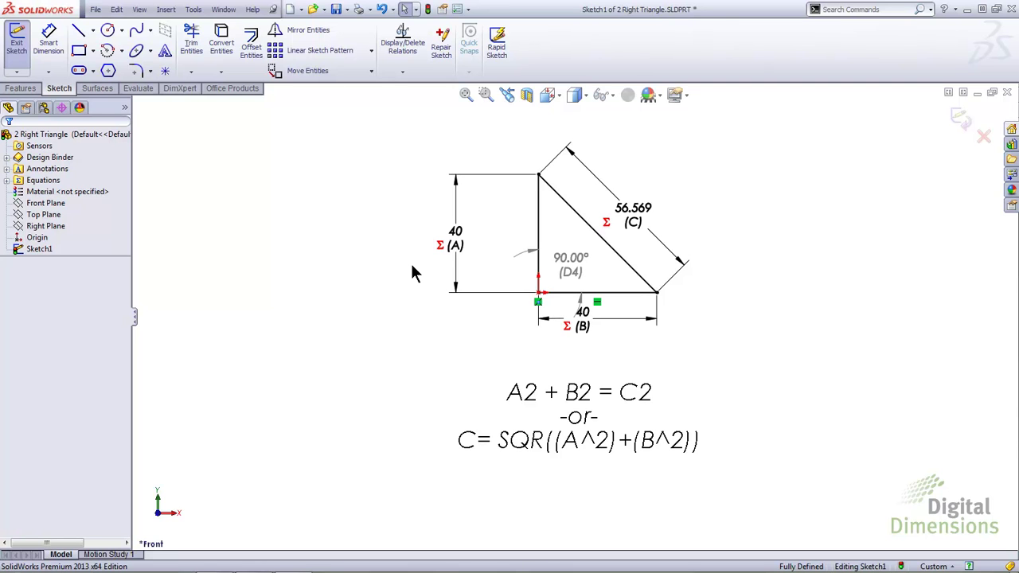
# Step: Switch to Notepad to examine the exported equations in right triangle.txt, moving its window over the sketch
pyautogui.hotkey('alt', 'Tab')
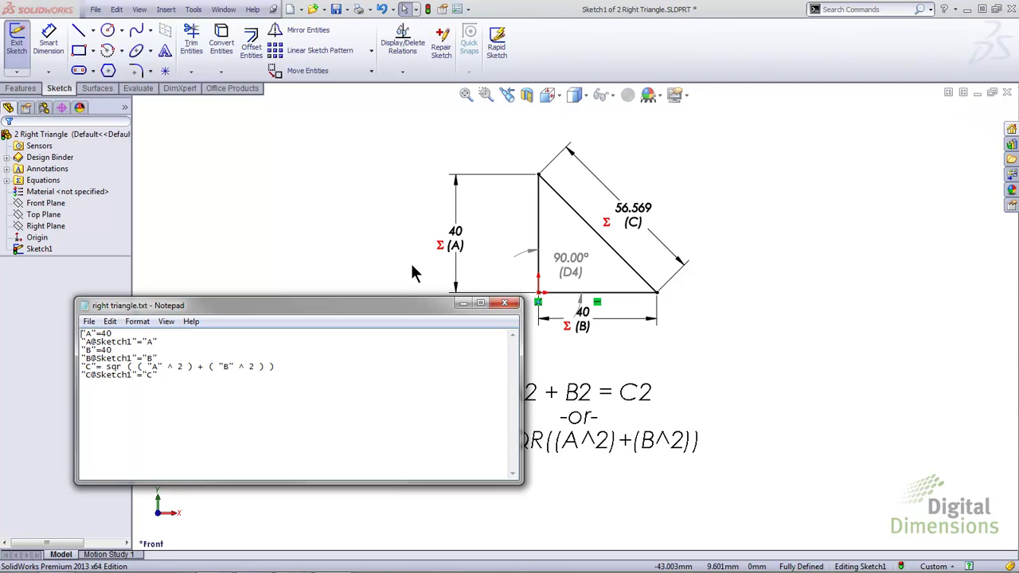
pyautogui.moveTo(348, 317); pyautogui.dragTo(428, 290)
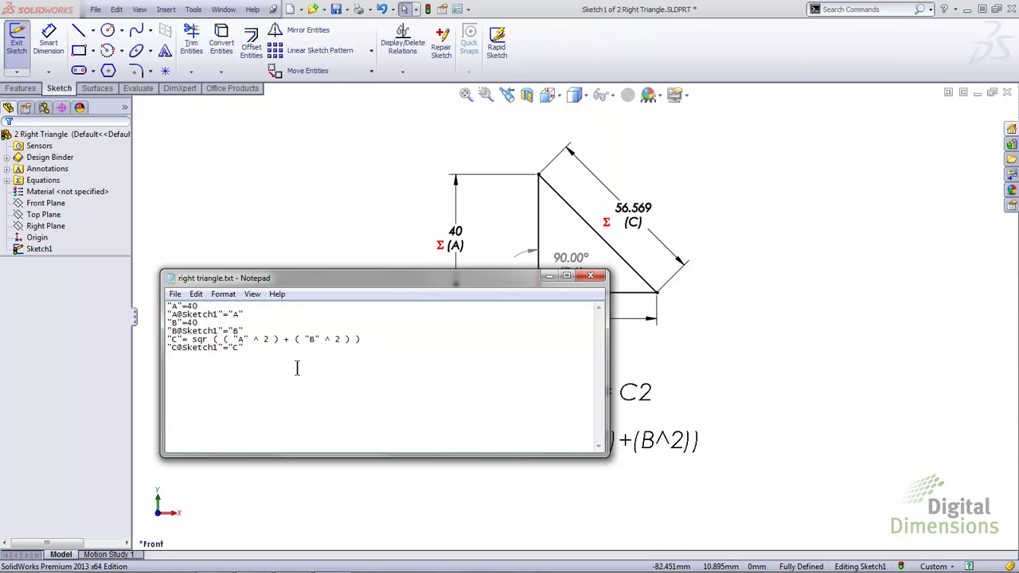
# Step: Create a new part in SolidWorks from the Part_MM template and start a sketch on its Front Plane
pyautogui.click(96, 9)
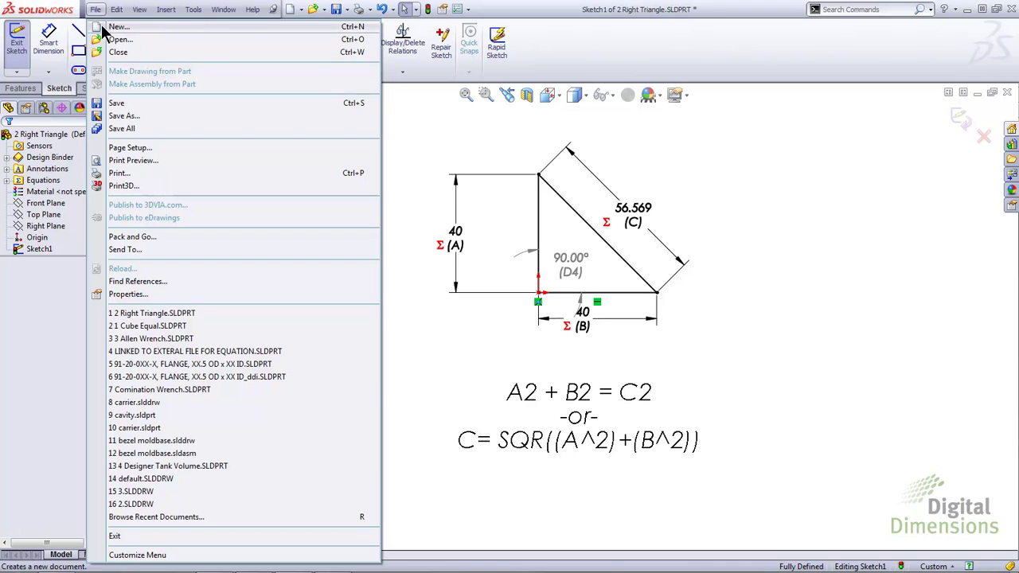
pyautogui.click(118, 26)
pyautogui.doubleClick(249, 239)
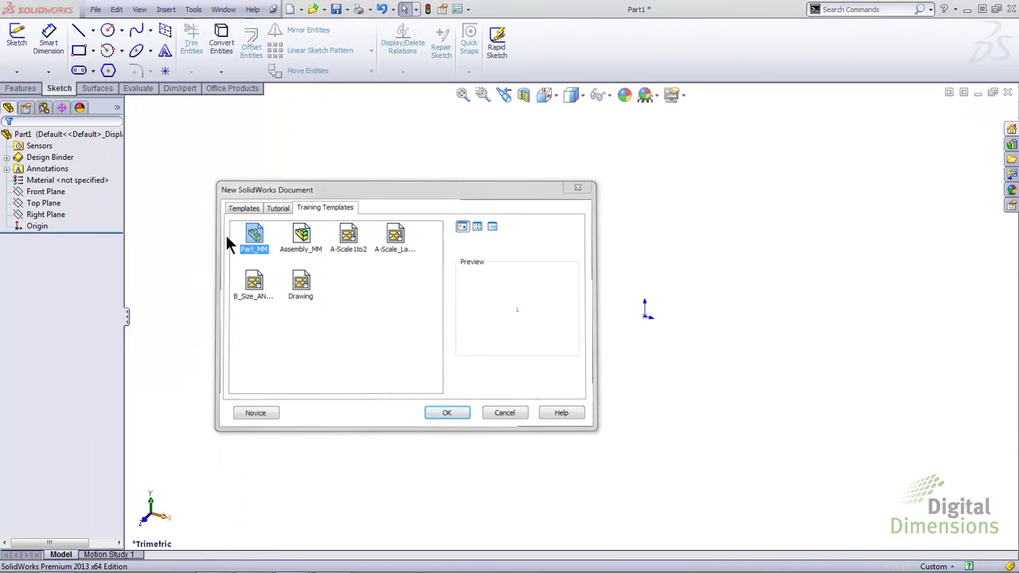
pyautogui.click(46, 191)
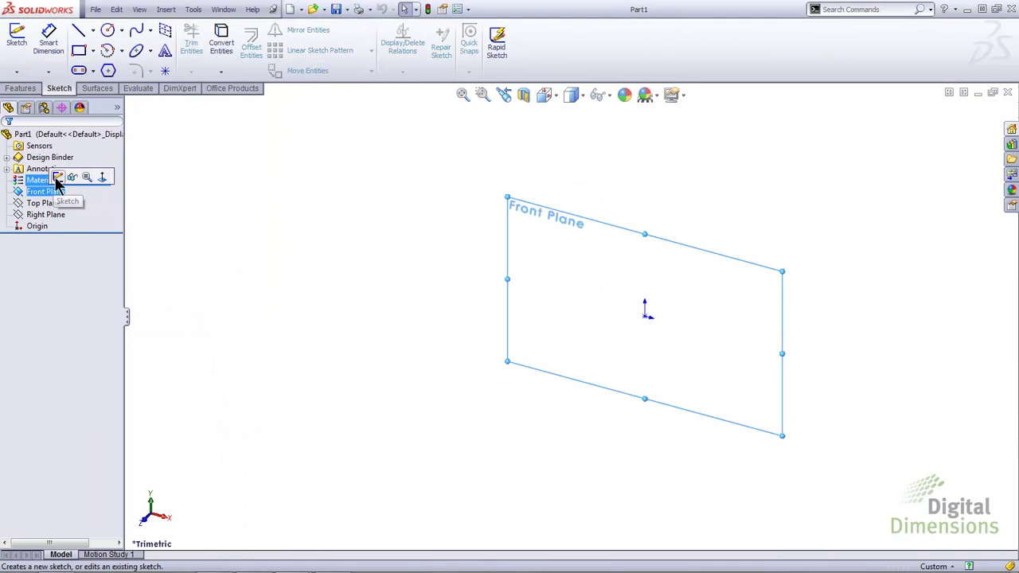
pyautogui.click(58, 177)
# Step: Sketch a triangle from the origin with a horizontal base about 78 mm long and a side leaning outward about 84 mm long
pyautogui.click(78, 30)
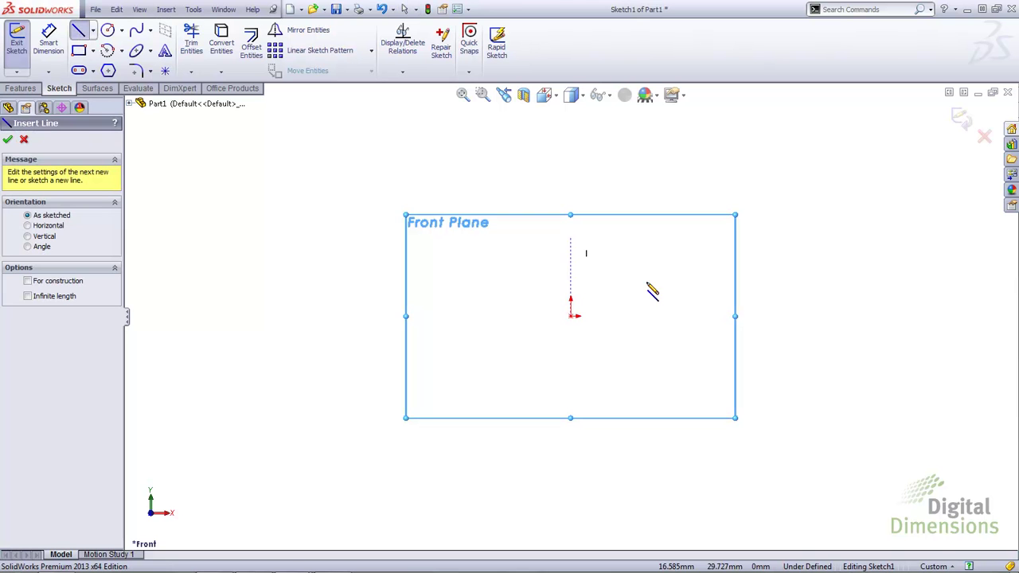
pyautogui.click(573, 316)
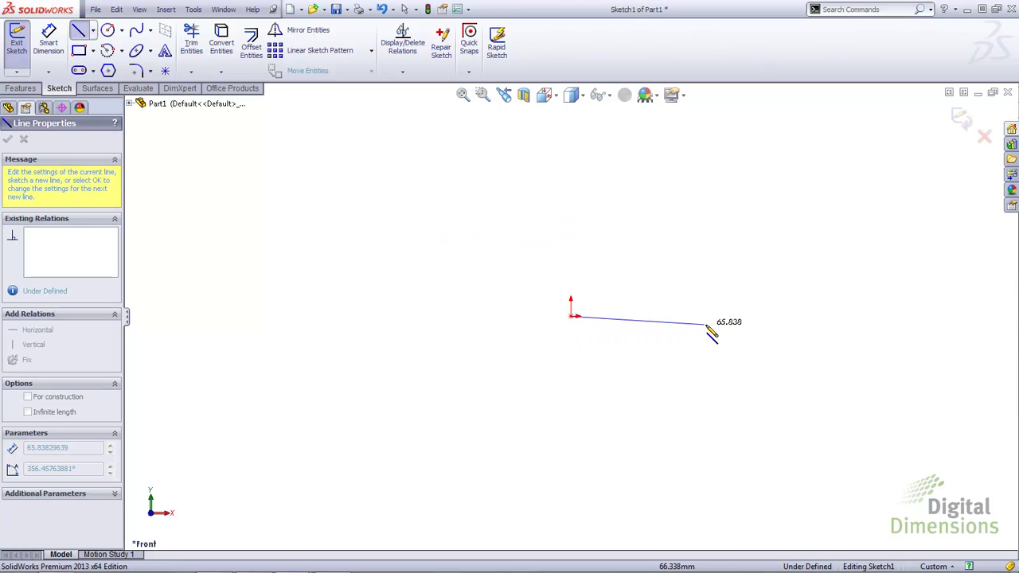
pyautogui.click(730, 316)
pyautogui.click(486, 168)
pyautogui.click(572, 317)
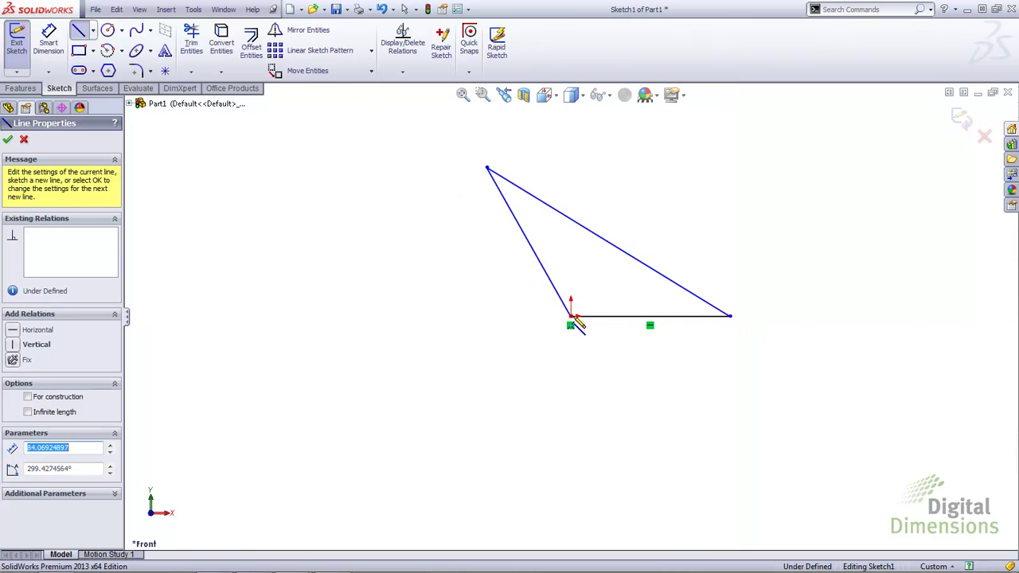
# Step: Dimension the triangle's shorter slanted side and name the dimension A
pyautogui.click(49, 40)
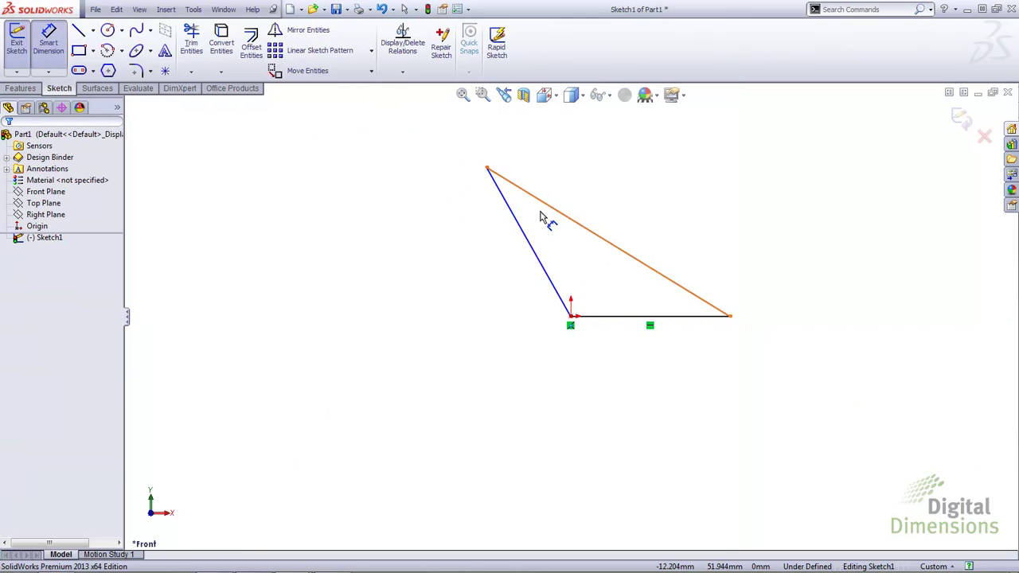
pyautogui.click(525, 236)
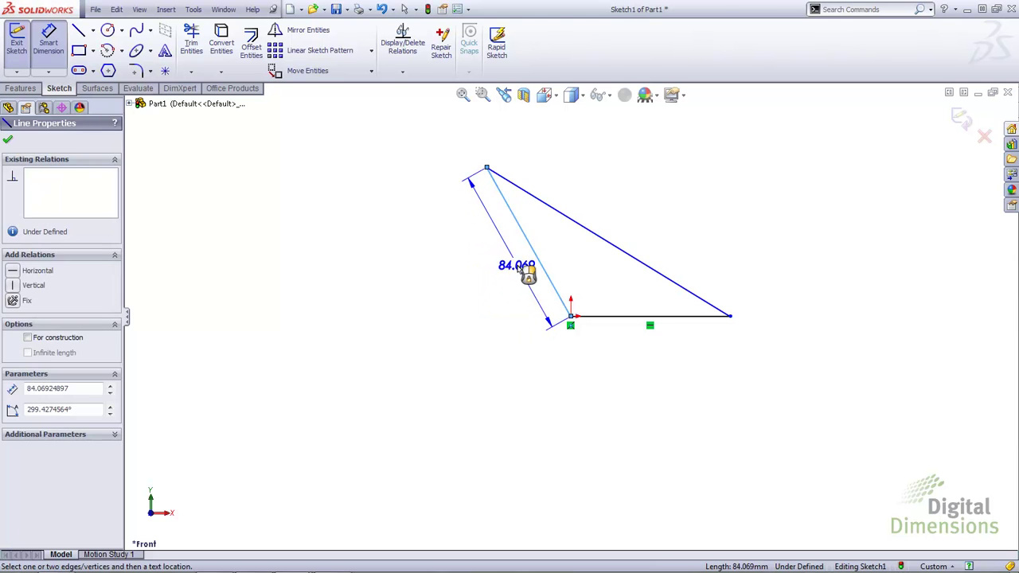
pyautogui.click(522, 269)
pyautogui.tripleClick(514, 247)
pyautogui.press('BackSpace')
pyautogui.write('A')
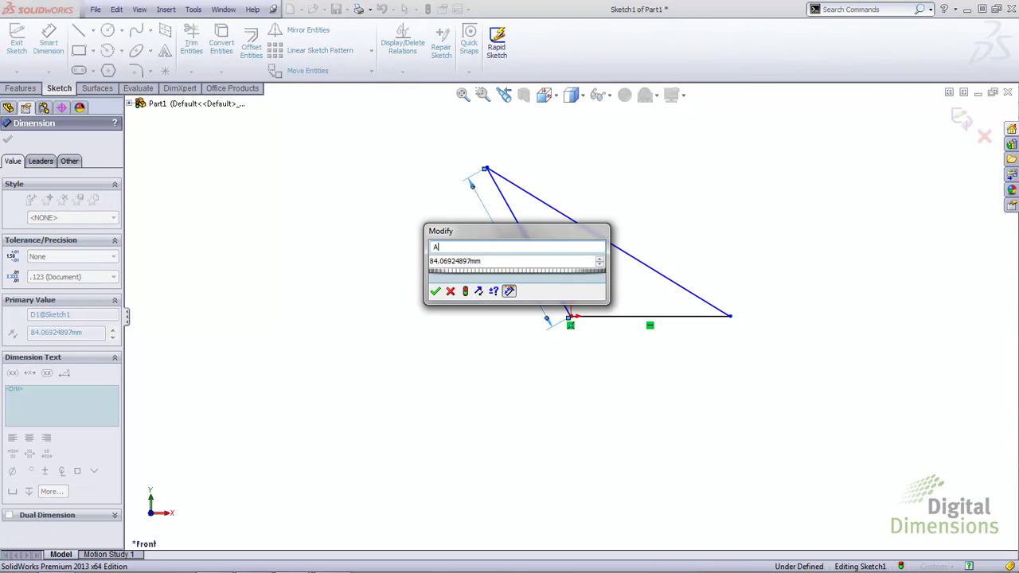
pyautogui.click(435, 290)
# Step: Dimension the triangle's horizontal base and name the dimension B
pyautogui.click(615, 323)
pyautogui.click(617, 360)
pyautogui.tripleClick(610, 345)
pyautogui.press('BackSpace')
pyautogui.write('B')
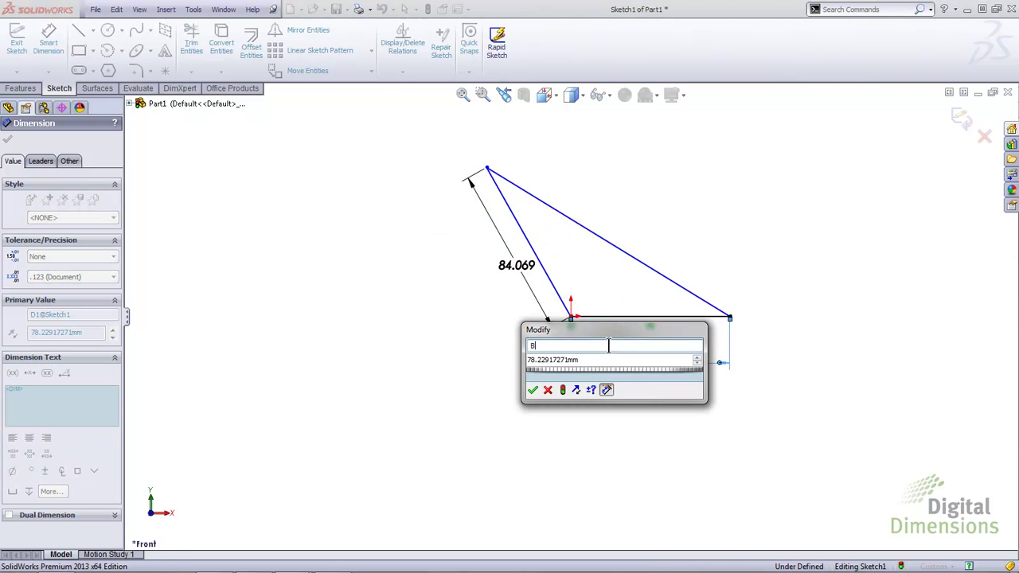
pyautogui.click(533, 389)
# Step: Dimension the triangle's longest side, name the dimension C, and display dimension names in the sketch
pyautogui.click(628, 255)
pyautogui.click(643, 227)
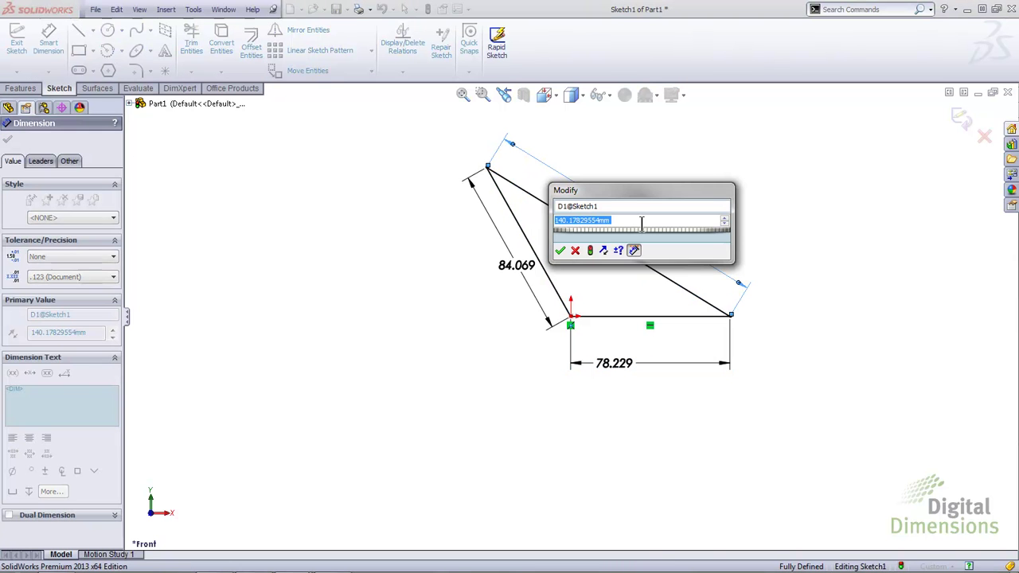
pyautogui.tripleClick(633, 206)
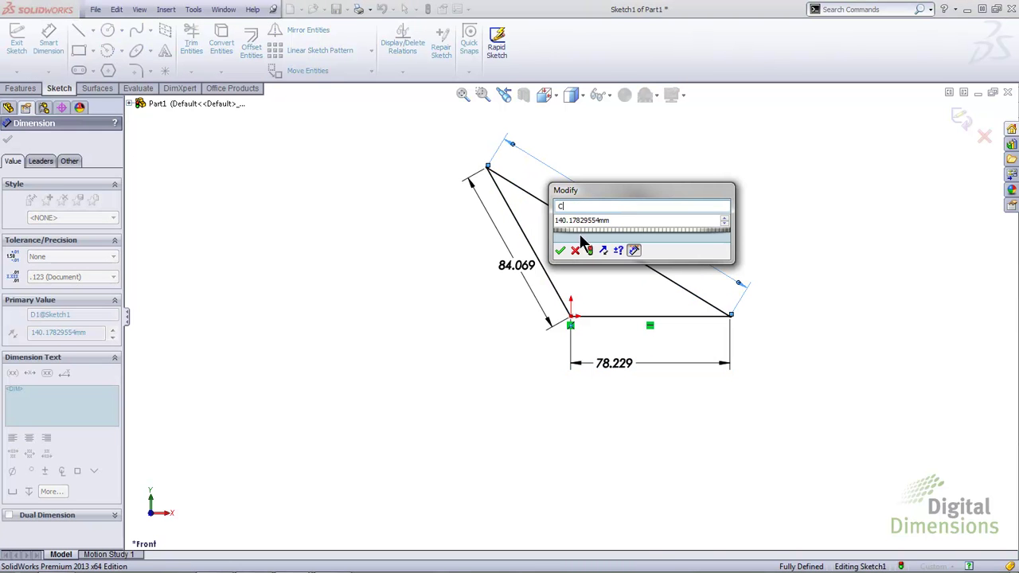
pyautogui.press('Return')
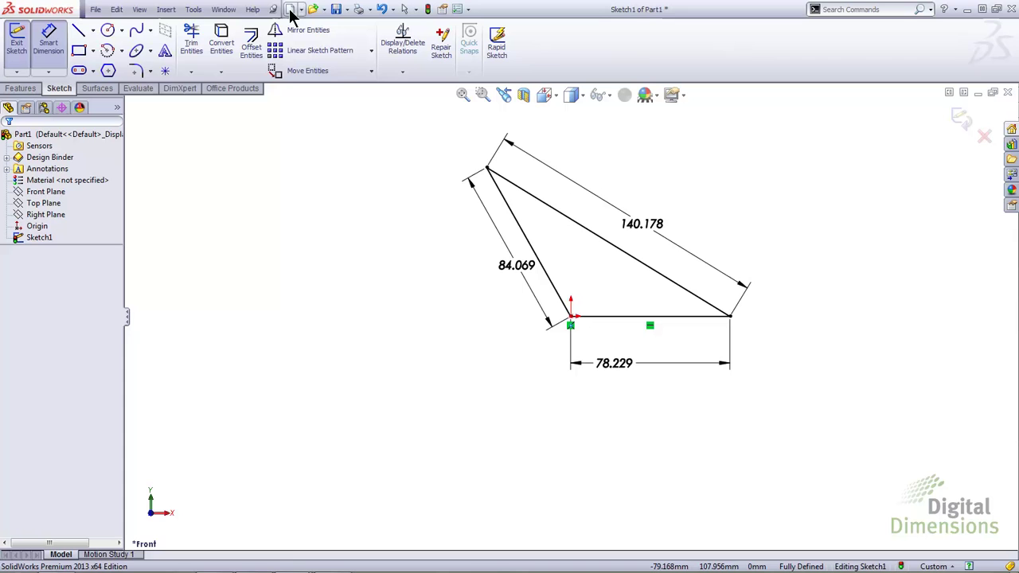
pyautogui.click(140, 10)
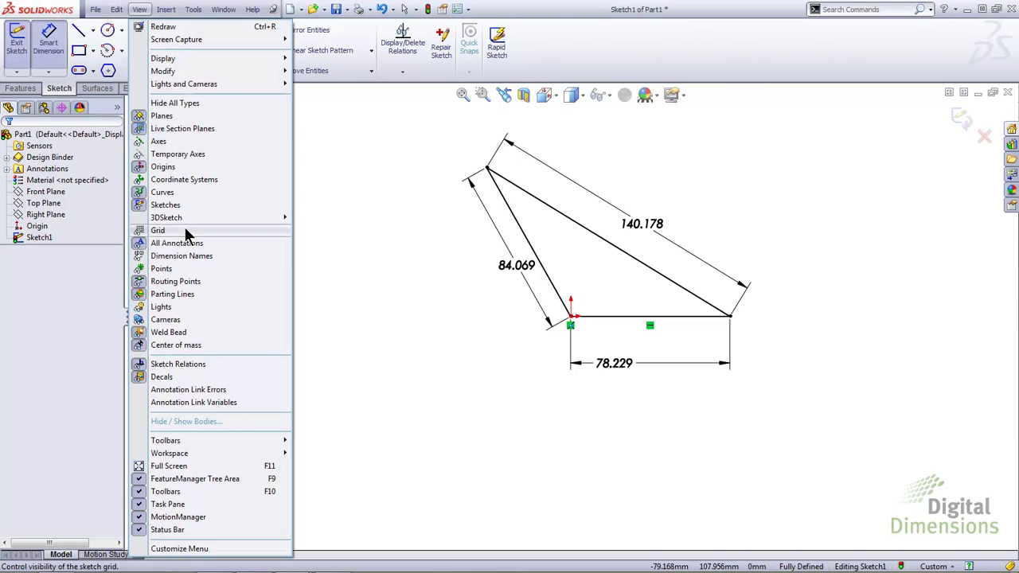
pyautogui.click(198, 256)
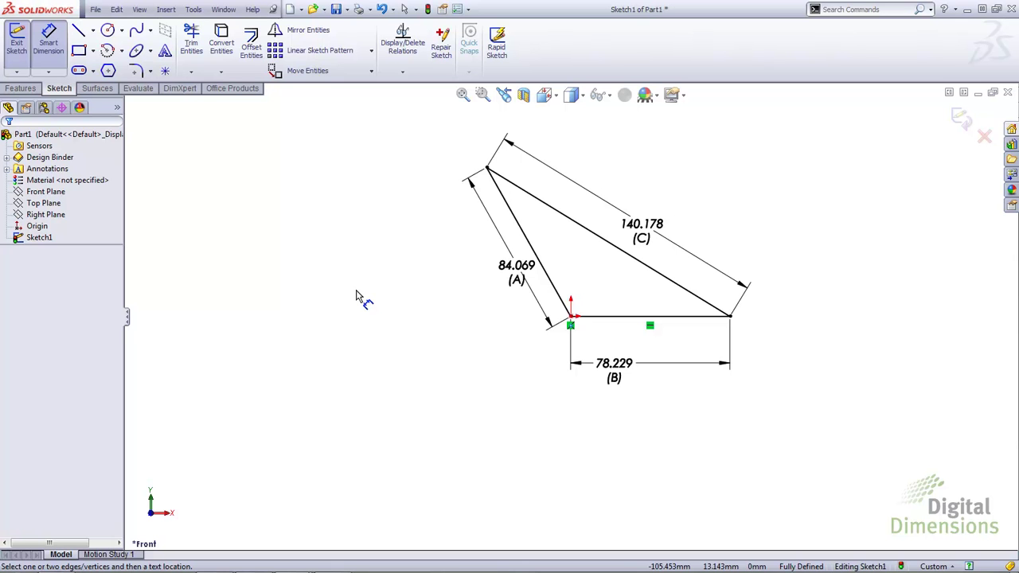
# Step: Import all the equations from right triangle.txt without linking to the file, and accept the equation settings
pyautogui.click(196, 10)
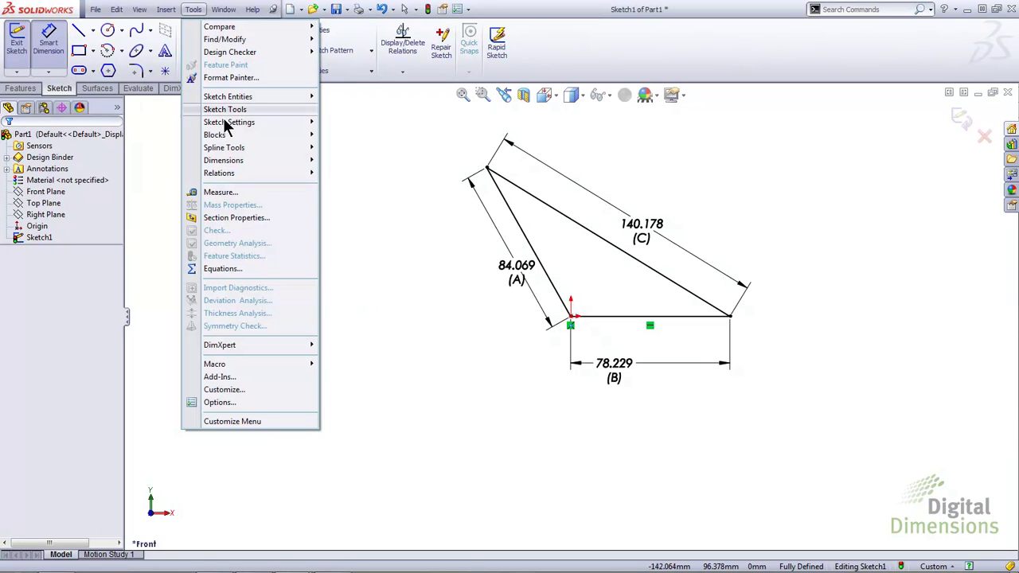
pyautogui.click(250, 269)
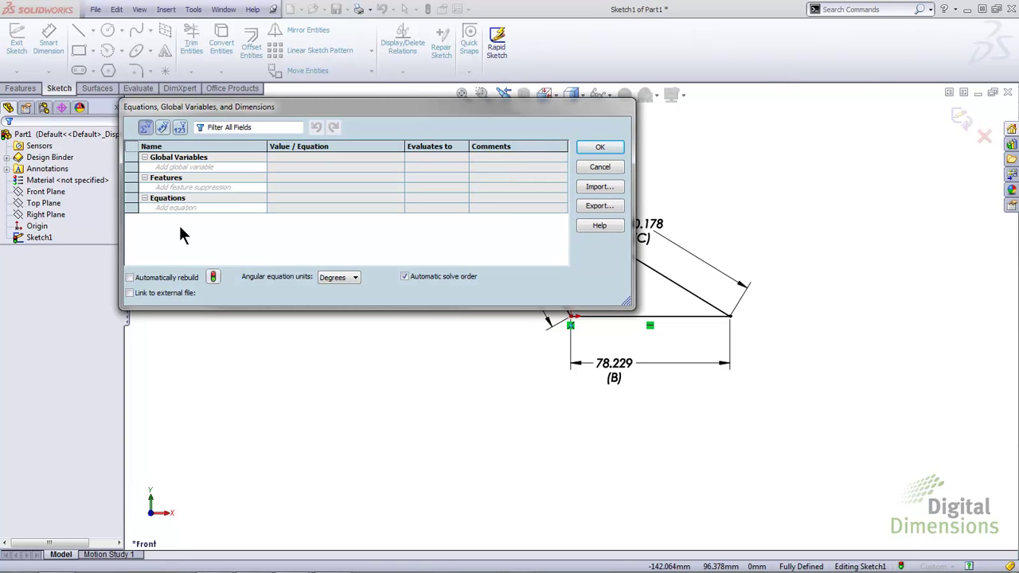
pyautogui.click(593, 188)
pyautogui.doubleClick(413, 144)
pyautogui.click(140, 191)
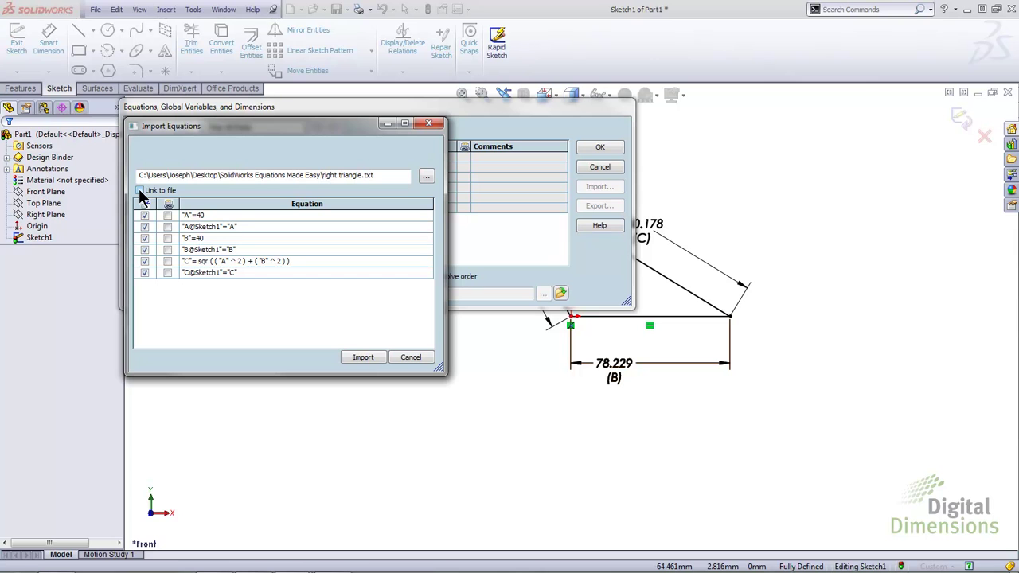
pyautogui.click(363, 356)
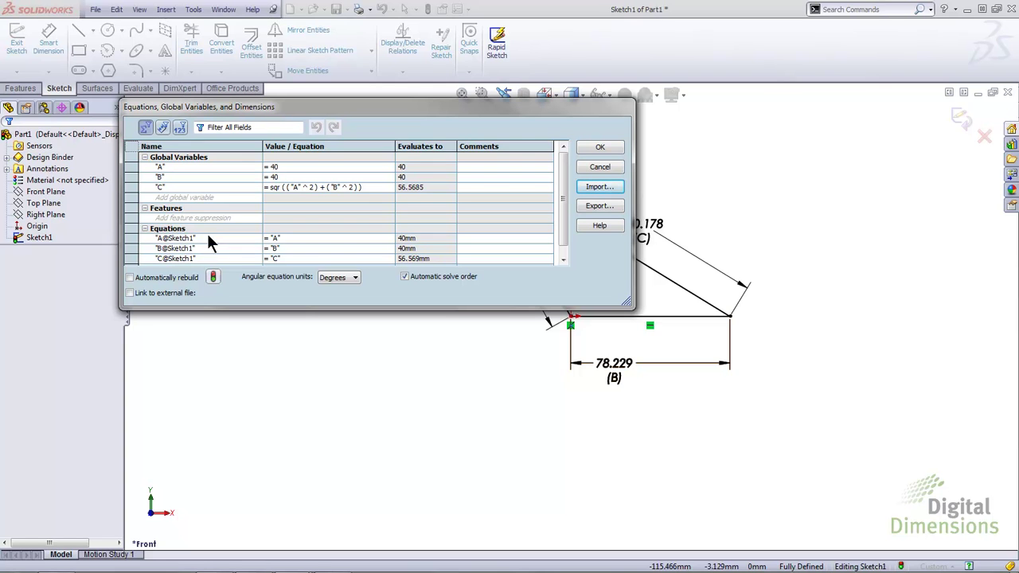
pyautogui.click(602, 149)
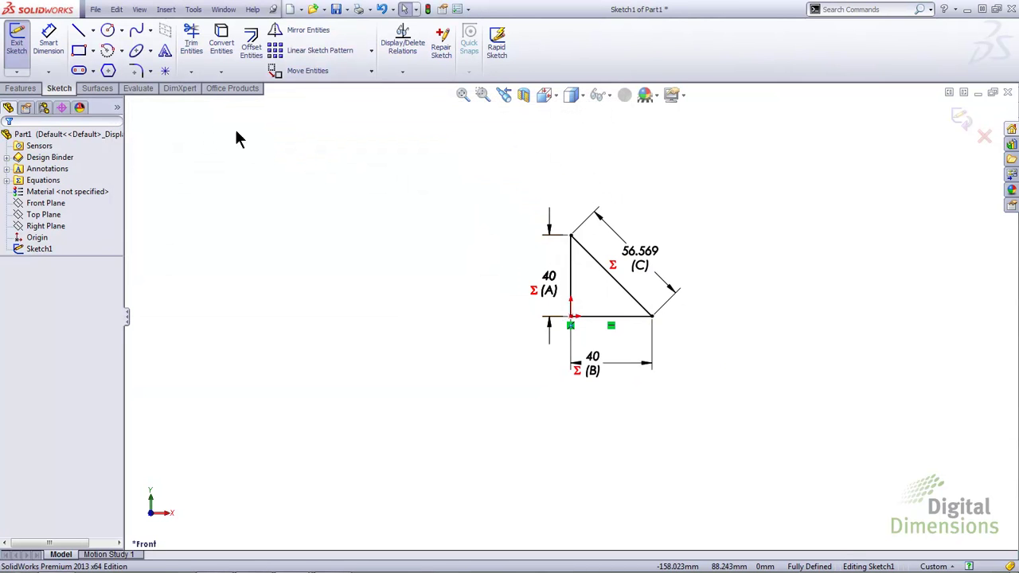
# Step: Add a driven angle dimension between the triangle's vertical side A and base B
pyautogui.click(57, 48)
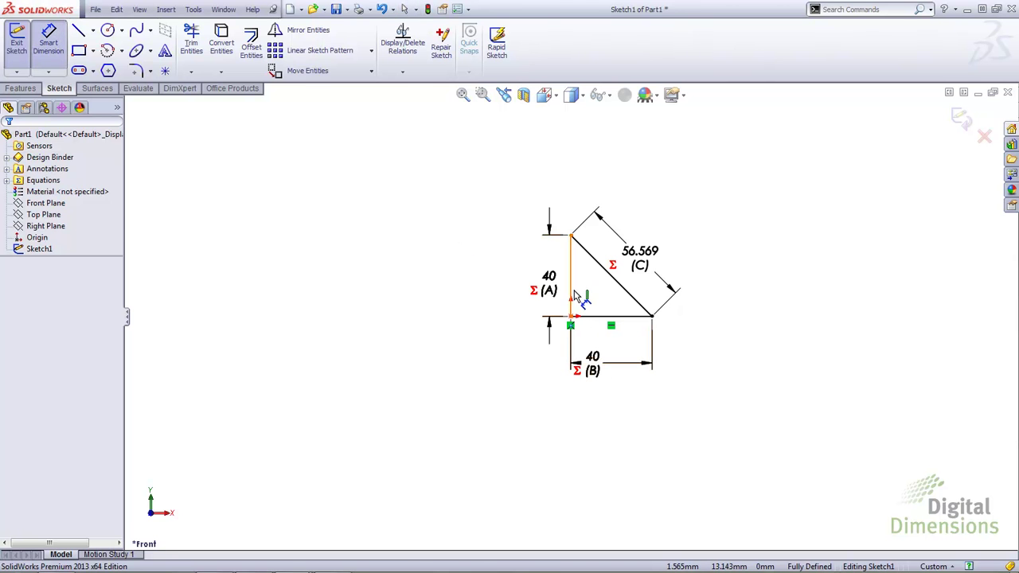
pyautogui.click(572, 304)
pyautogui.click(603, 316)
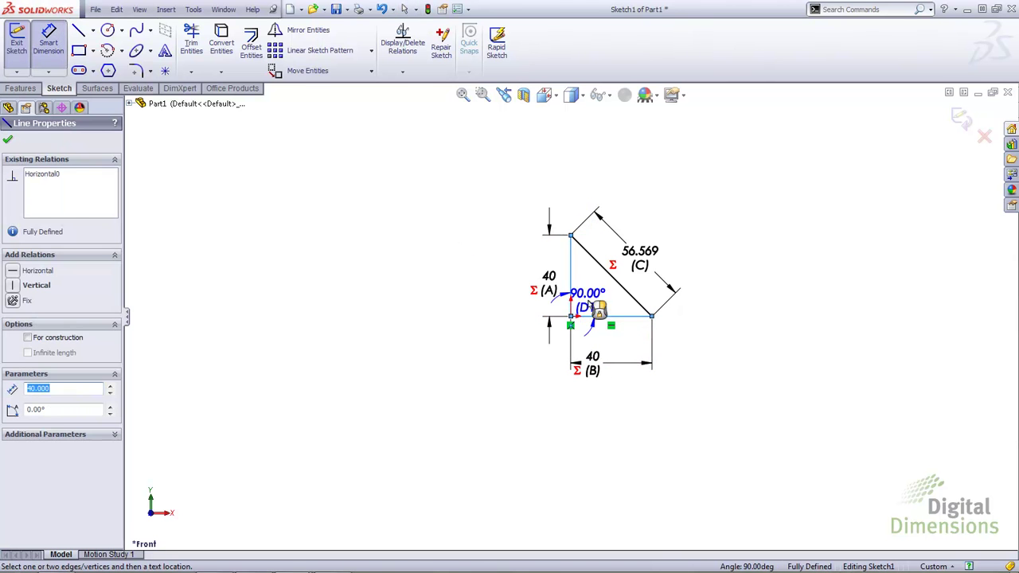
pyautogui.click(592, 315)
pyautogui.click(459, 247)
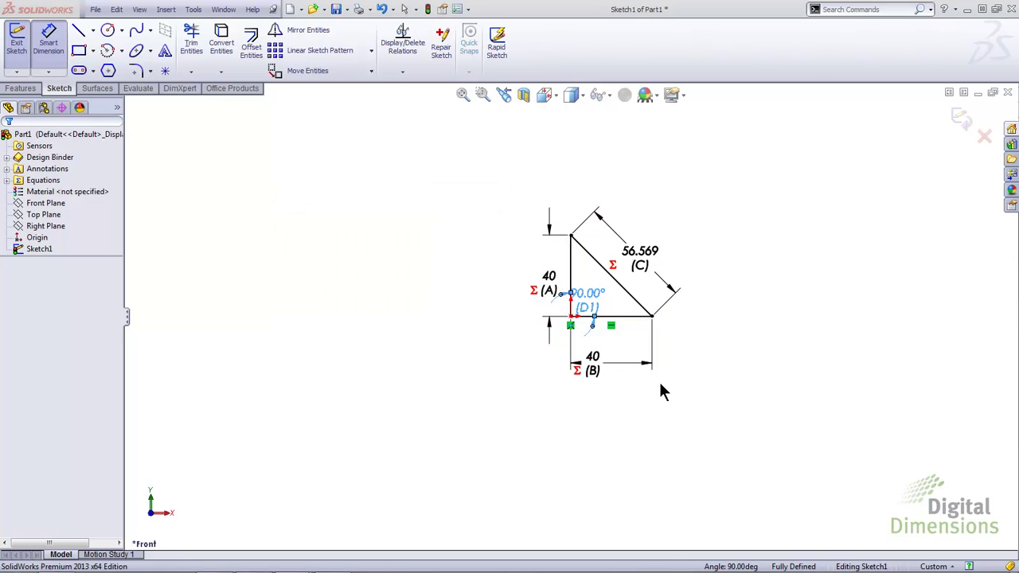
# Step: Set the base dimension B to 60 mm
pyautogui.scroll(-3, 684, 341)
pyautogui.doubleClick(513, 372)
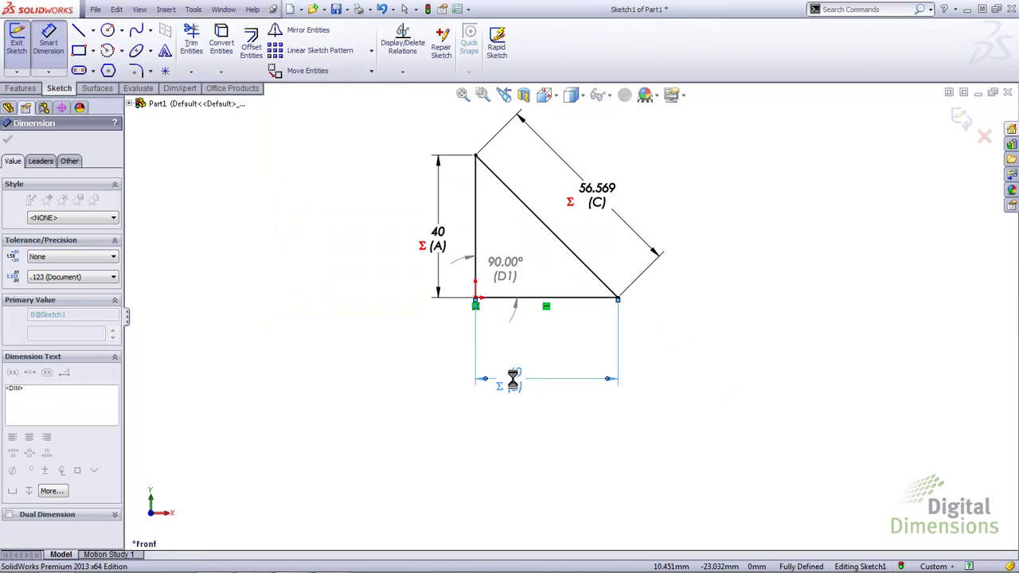
pyautogui.scroll(2, 512, 379)
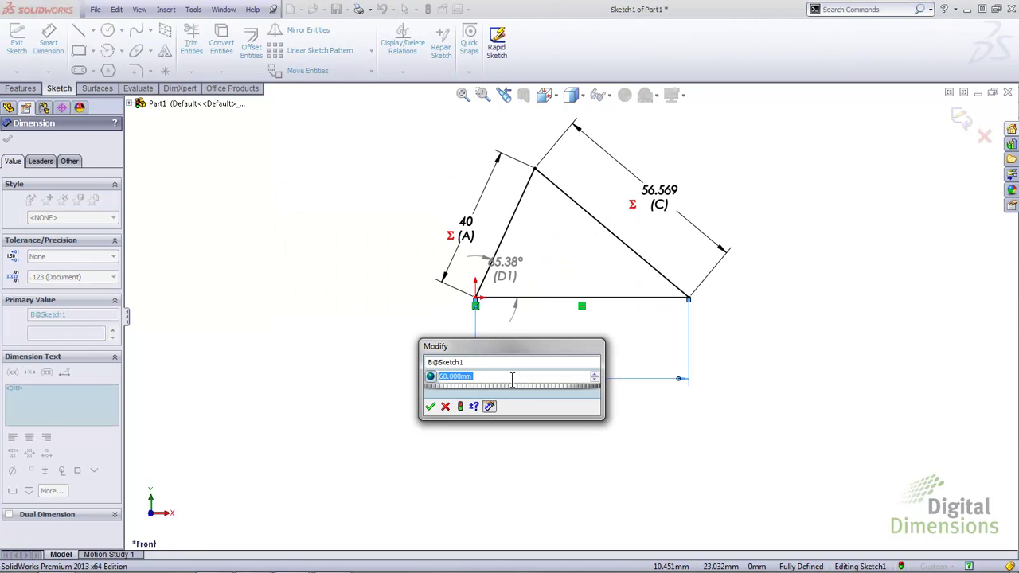
pyautogui.click(430, 406)
# Step: Set the side dimension A to 30 mm
pyautogui.doubleClick(443, 231)
pyautogui.scroll(-1, 442, 233)
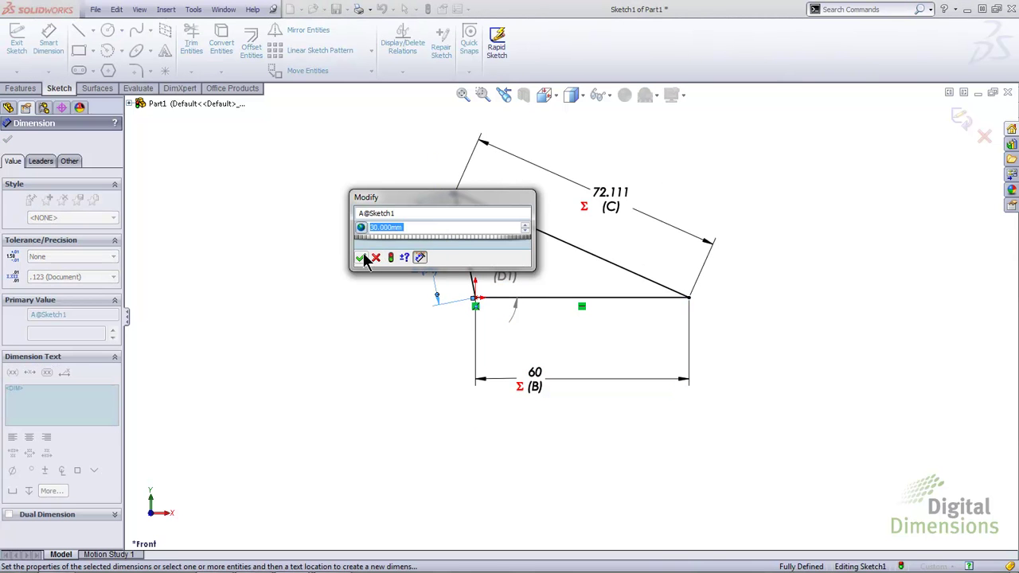
pyautogui.click(360, 258)
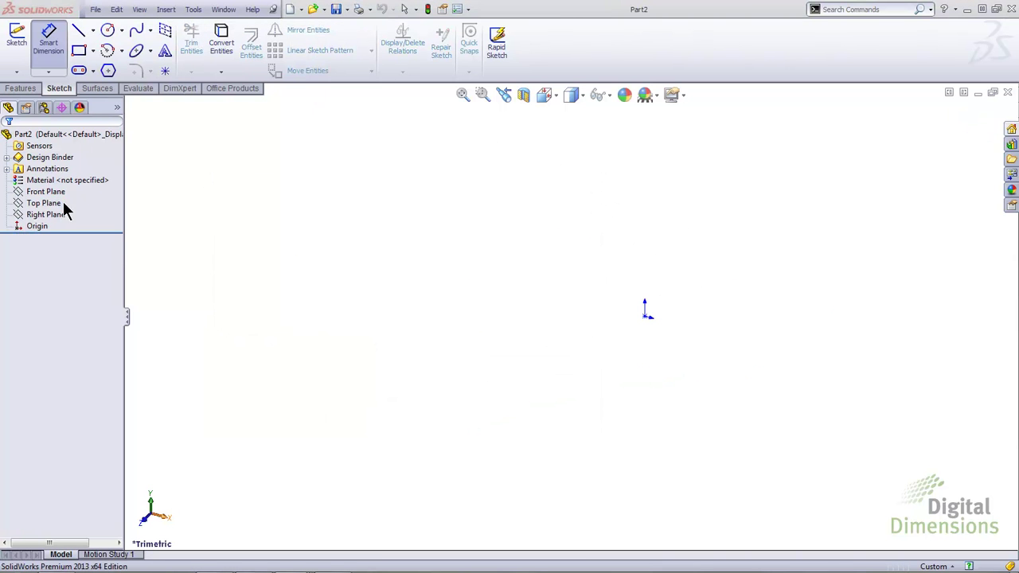
# Step: Start a sketch on the Front Plane of the new part
pyautogui.click(44, 194)
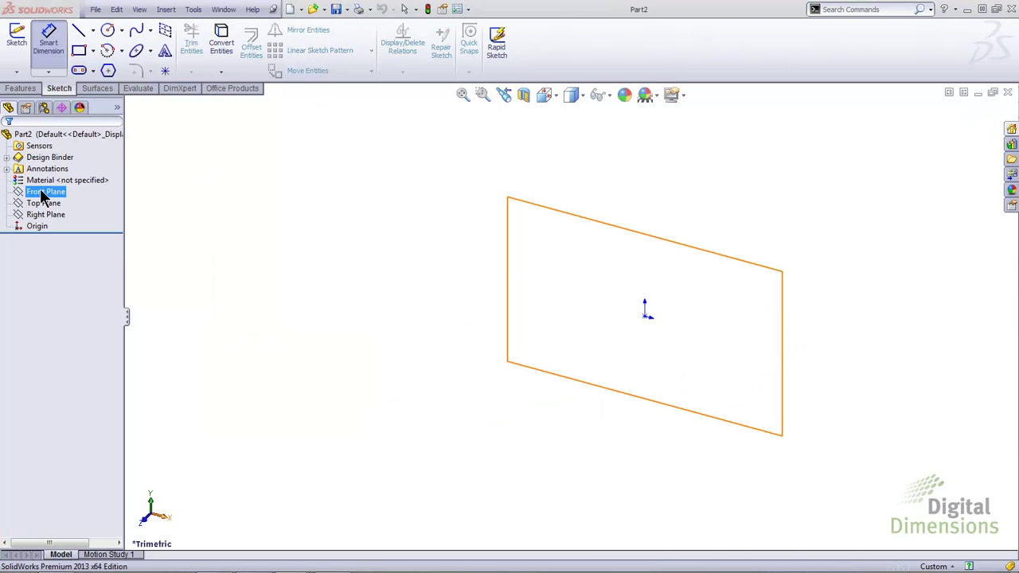
pyautogui.click(59, 170)
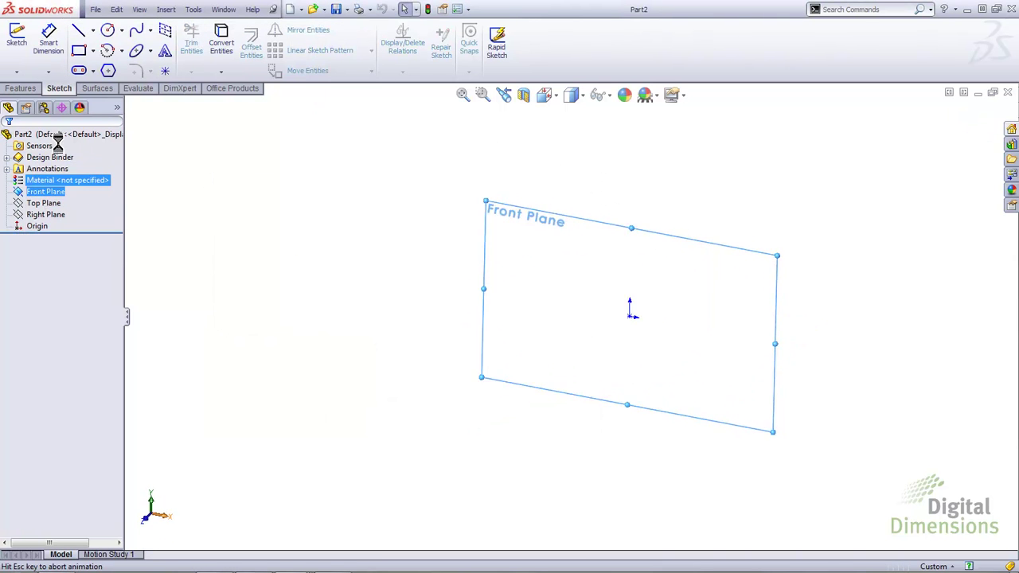
pyautogui.click(17, 36)
# Step: Sketch a closed triangle with a vertical side about 59 mm long ending at the origin and a sloping lower side about 87 mm long
pyautogui.click(78, 30)
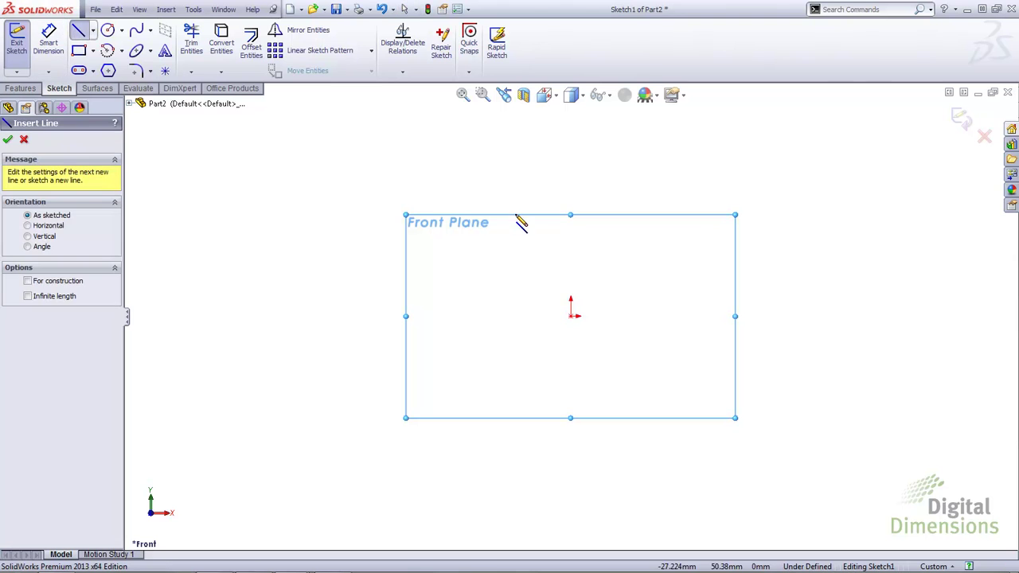
pyautogui.click(570, 196)
pyautogui.click(570, 316)
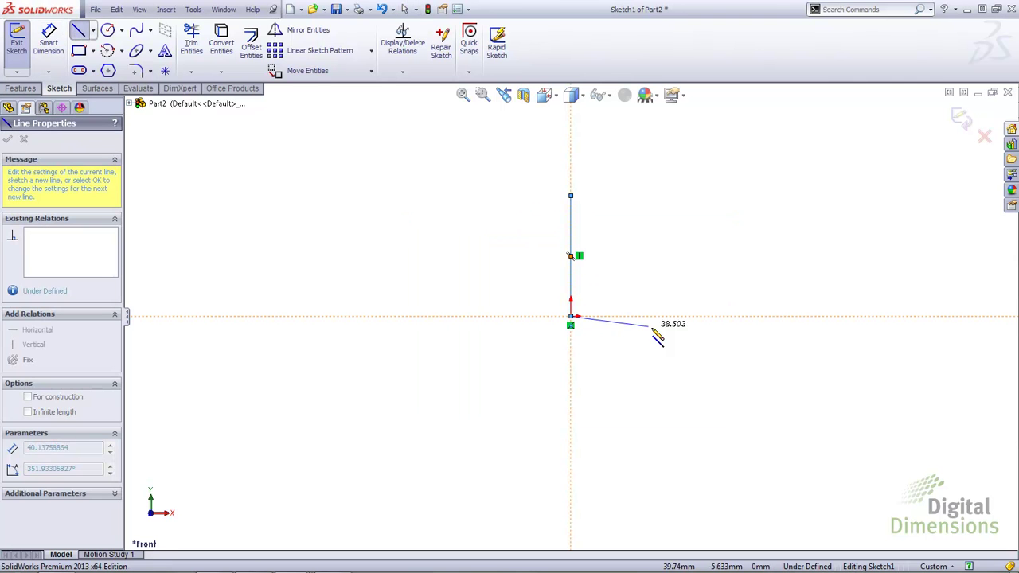
pyautogui.click(744, 348)
pyautogui.click(571, 196)
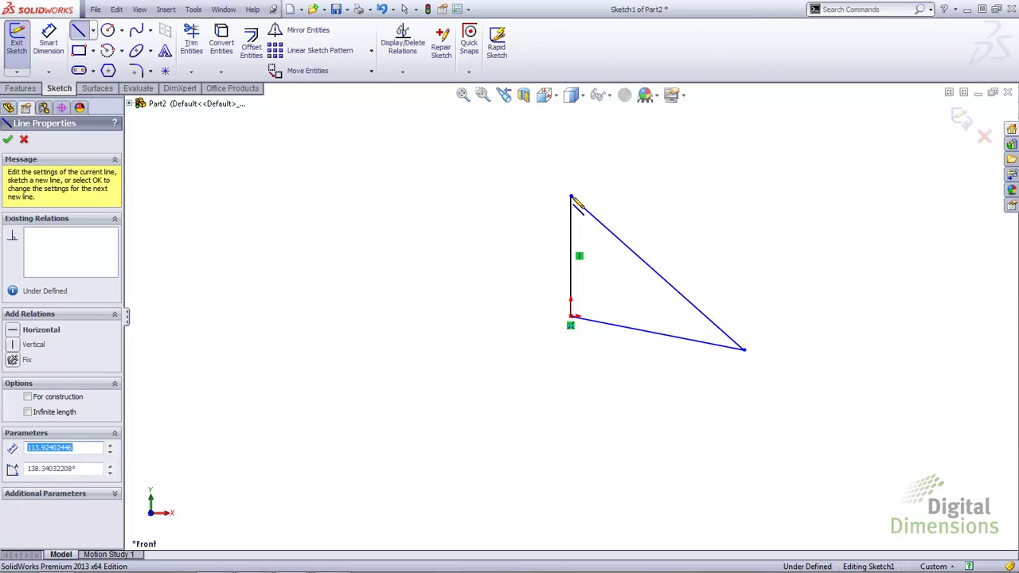
pyautogui.press('Escape')
# Step: Dimension the triangle's vertical side and its lower side, naming the lower side's dimension B
pyautogui.click(48, 41)
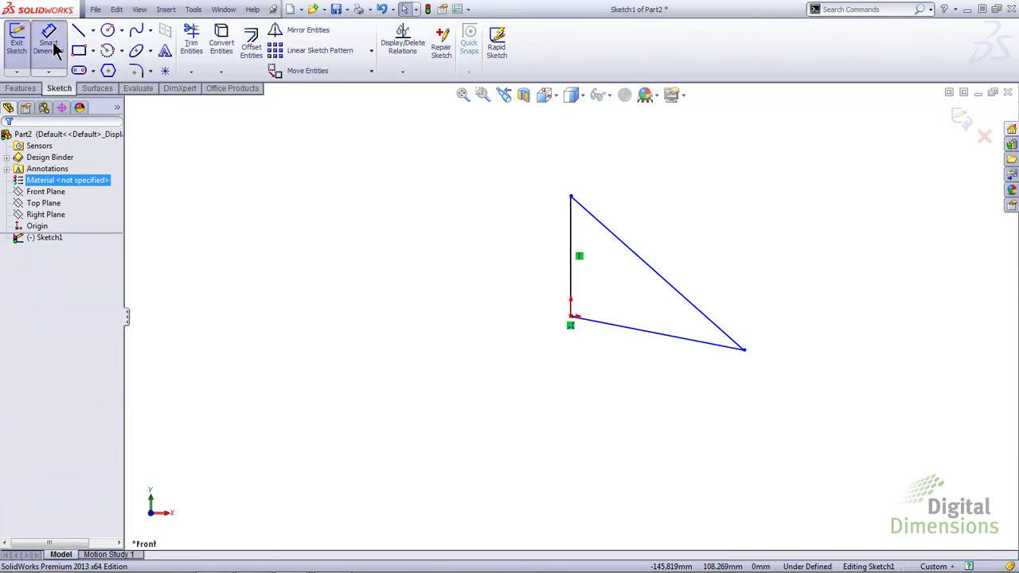
pyautogui.click(573, 259)
pyautogui.click(540, 252)
pyautogui.click(455, 280)
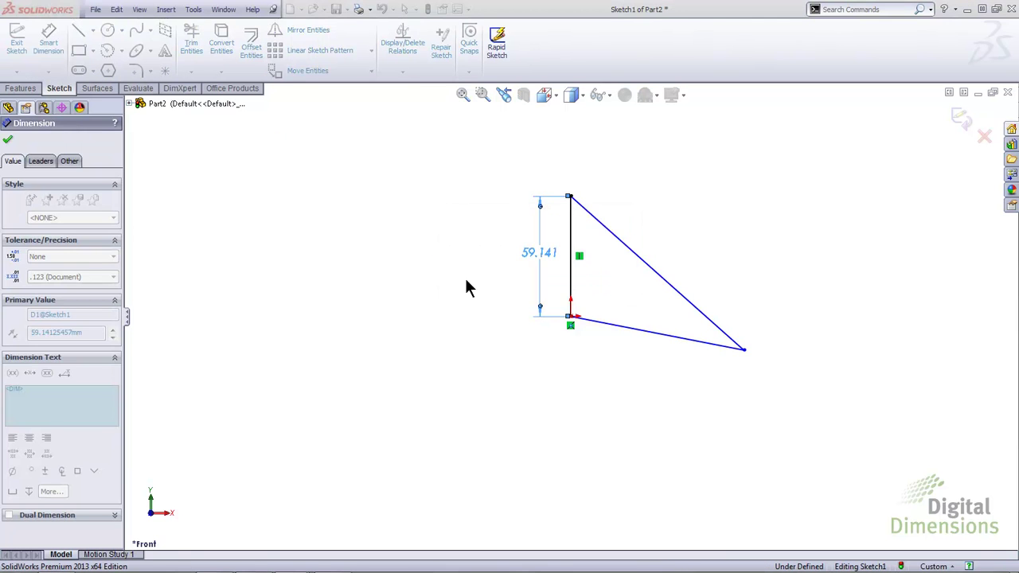
pyautogui.click(617, 327)
pyautogui.click(625, 355)
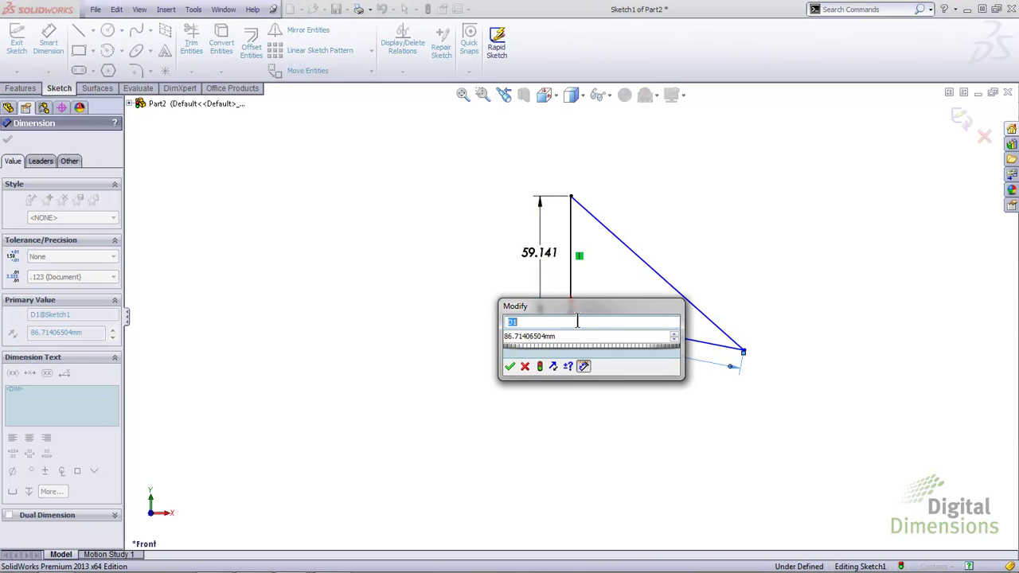
pyautogui.click(510, 366)
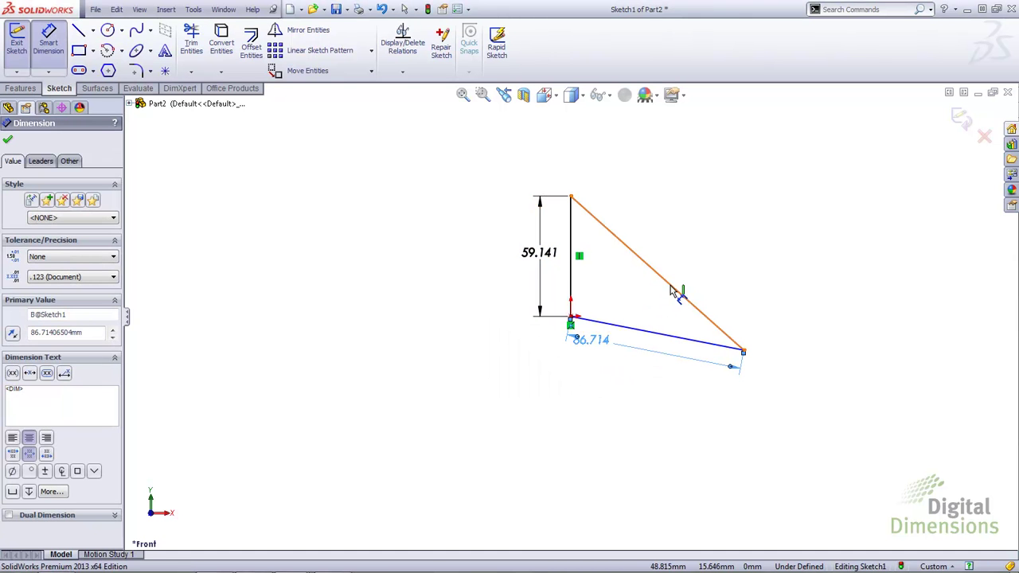
# Step: Dimension the triangle's longest side and name the dimension C
pyautogui.click(672, 291)
pyautogui.click(692, 271)
pyautogui.doubleClick(682, 249)
pyautogui.write('c')
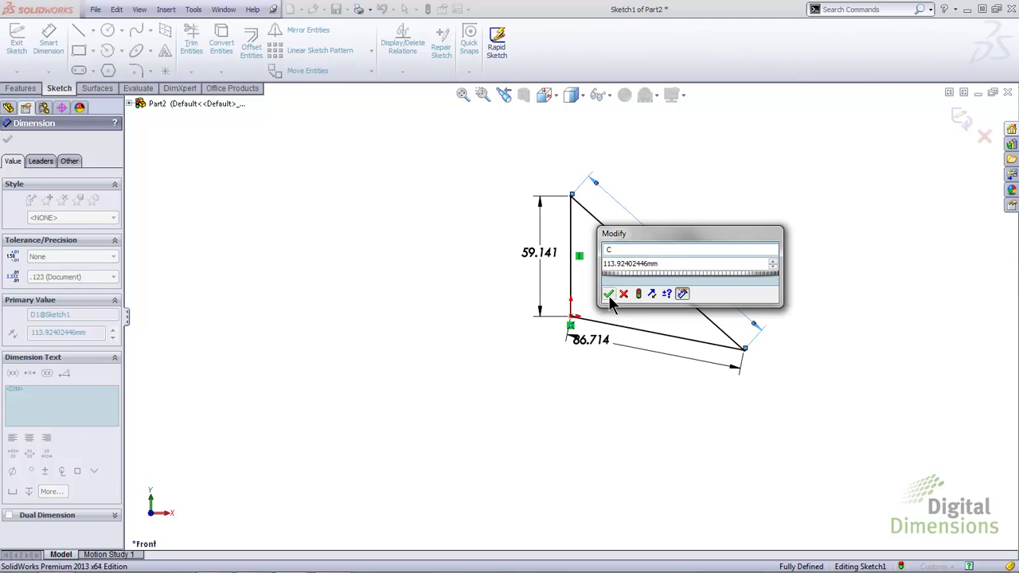
pyautogui.click(609, 294)
# Step: Dimension the angle between the triangle's vertical side and lower side as a driven dimension
pyautogui.click(573, 295)
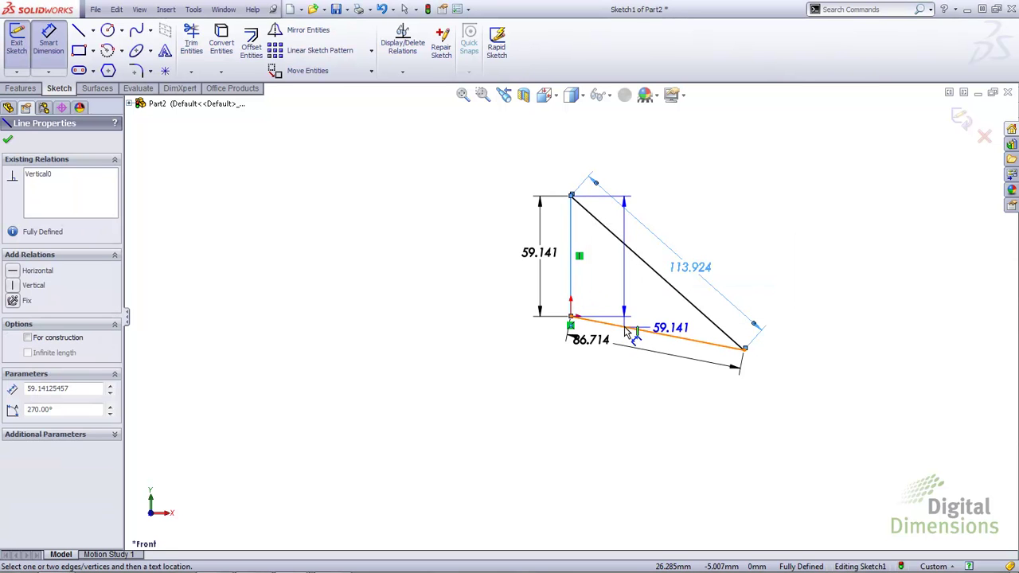
pyautogui.click(626, 333)
pyautogui.click(619, 296)
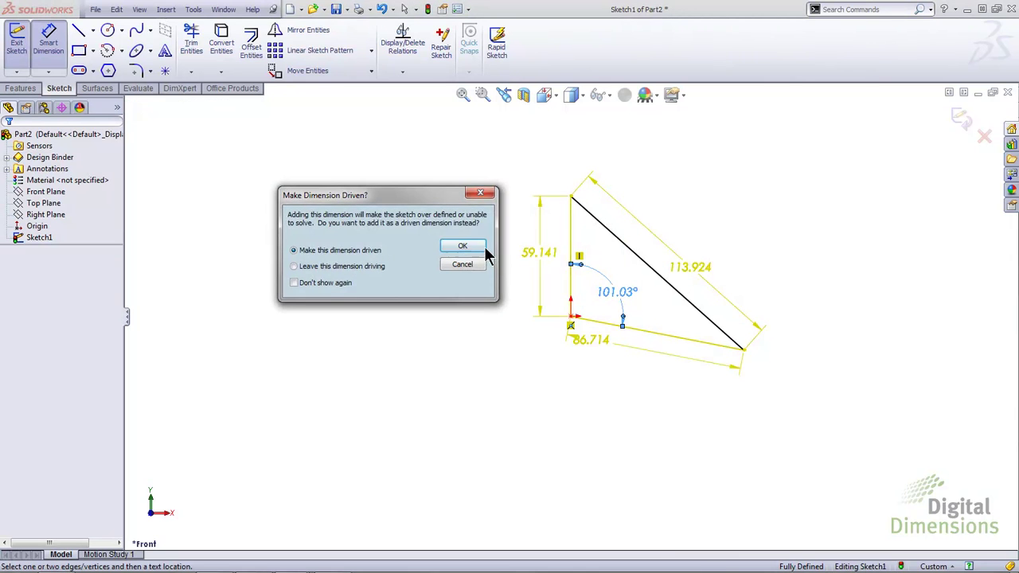
pyautogui.click(476, 248)
# Step: Import all equations from right triangle.txt with the link to the file kept, and rebuild the sketch
pyautogui.click(193, 8)
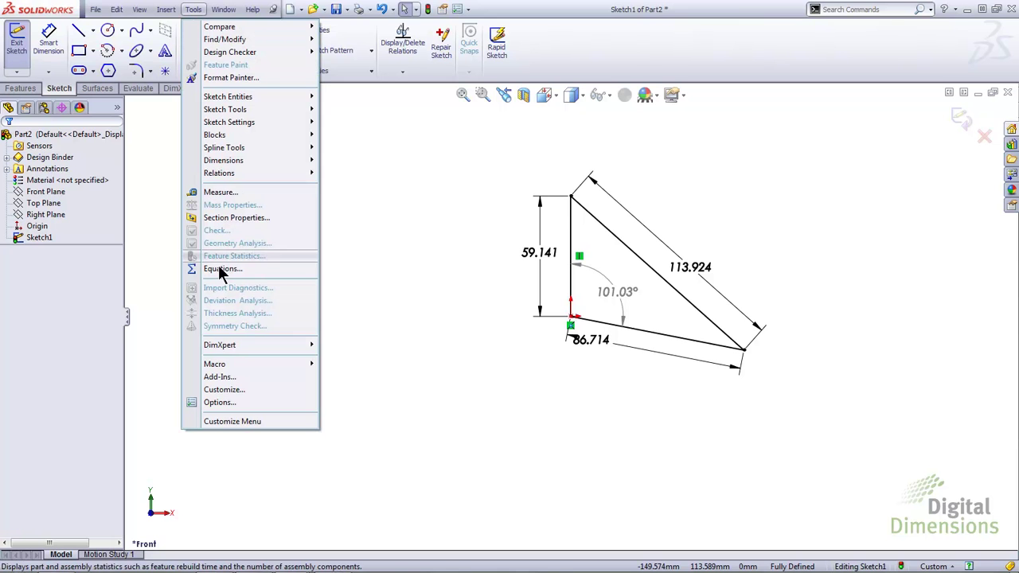
pyautogui.click(220, 270)
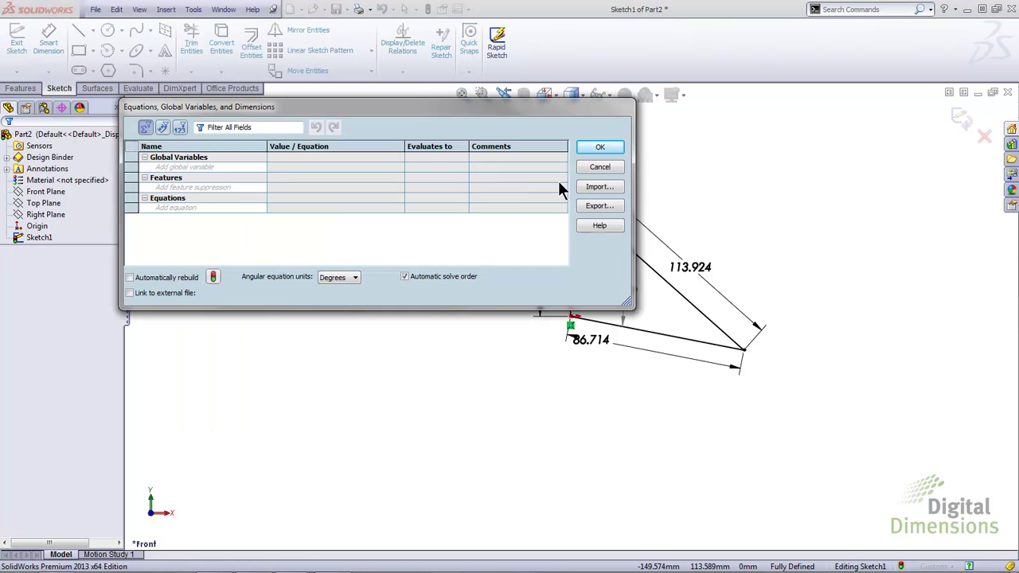
pyautogui.click(599, 187)
pyautogui.click(407, 144)
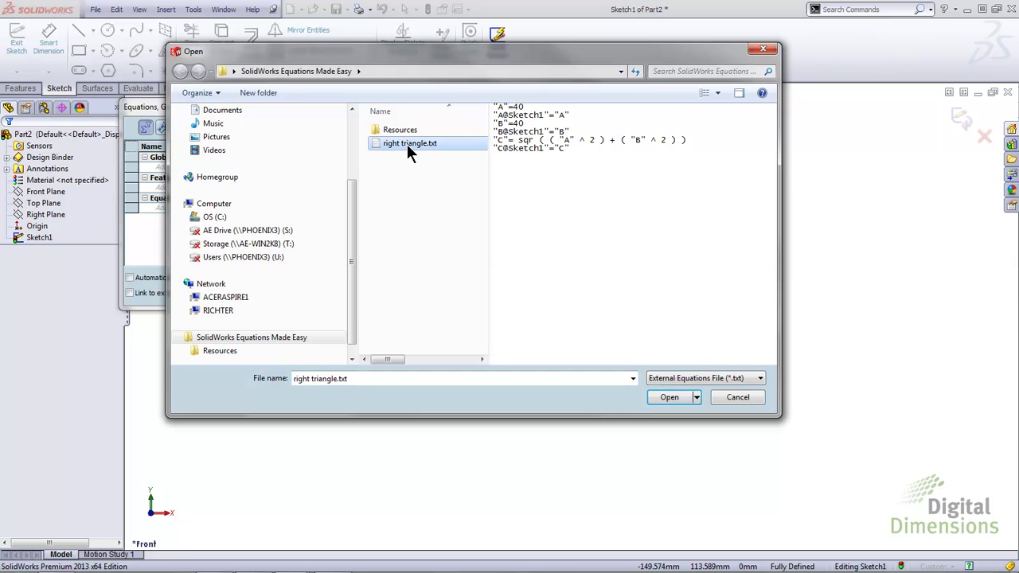
pyautogui.click(669, 396)
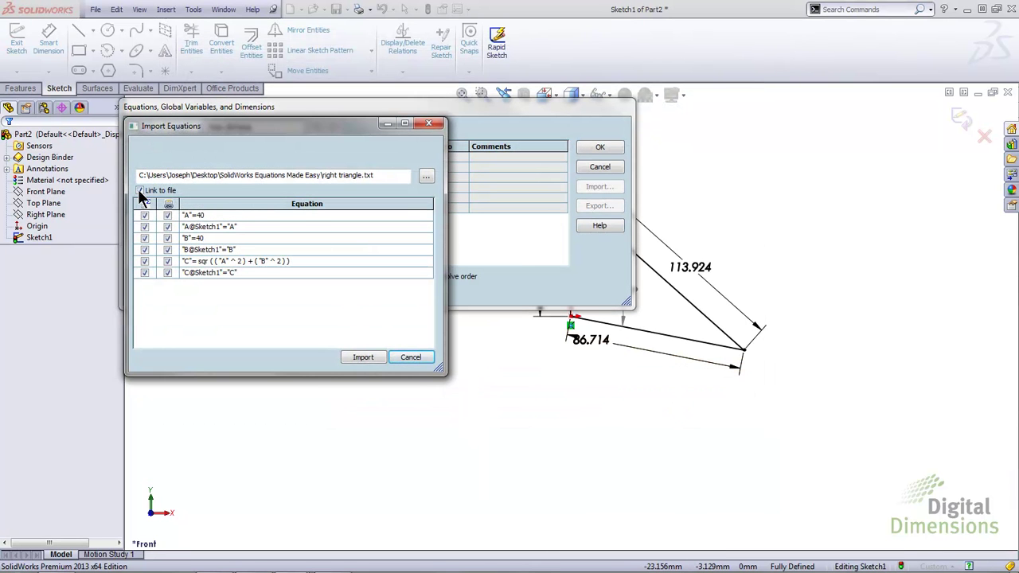
pyautogui.click(363, 357)
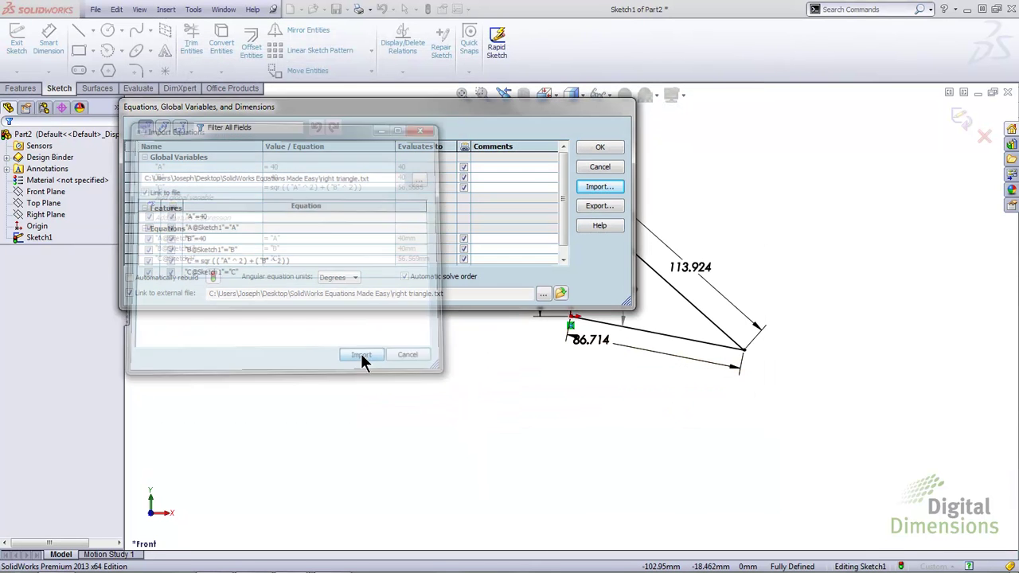
pyautogui.click(598, 152)
pyautogui.hotkey('ctrl', 'b')
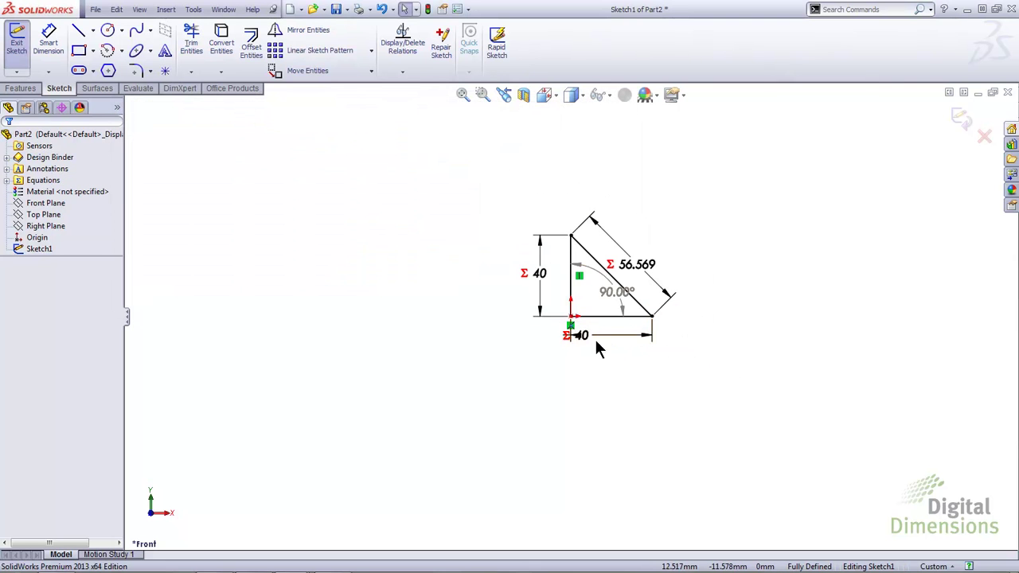
# Step: Show the dimension names in the sketch and move the angle dimension closer to the triangle's right-angle corner
pyautogui.doubleClick(618, 351)
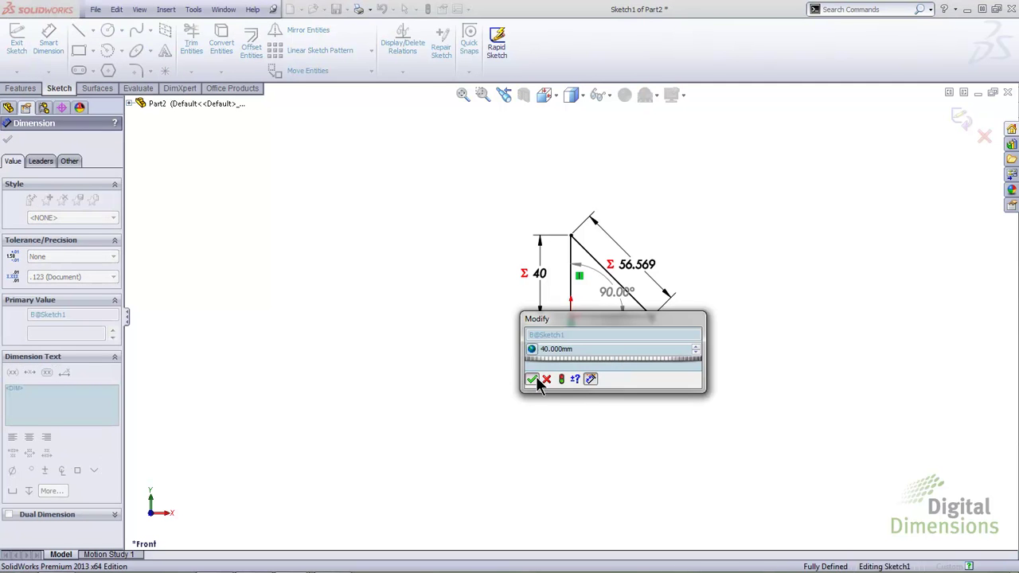
pyautogui.click(531, 379)
pyautogui.click(140, 9)
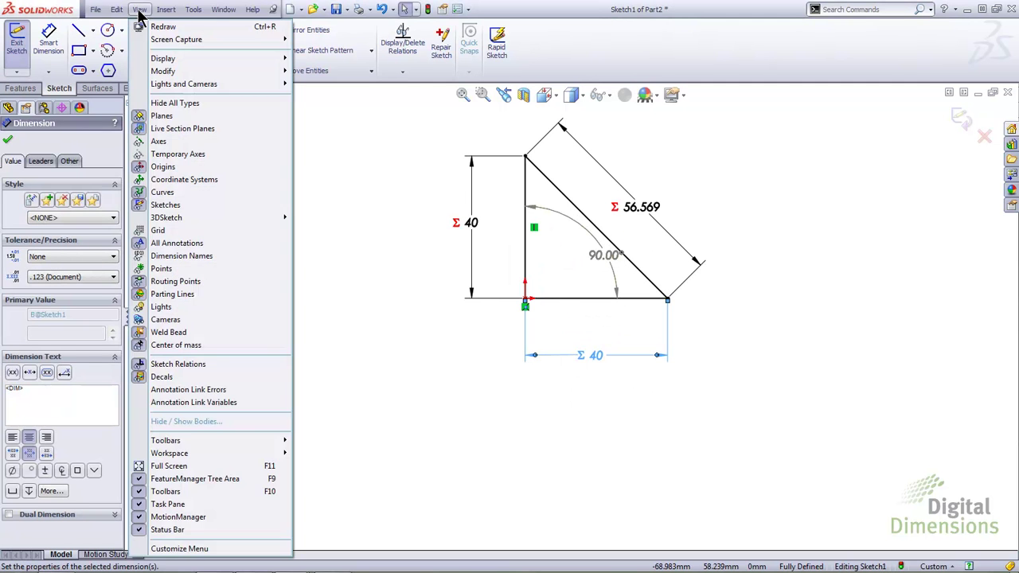
pyautogui.click(191, 255)
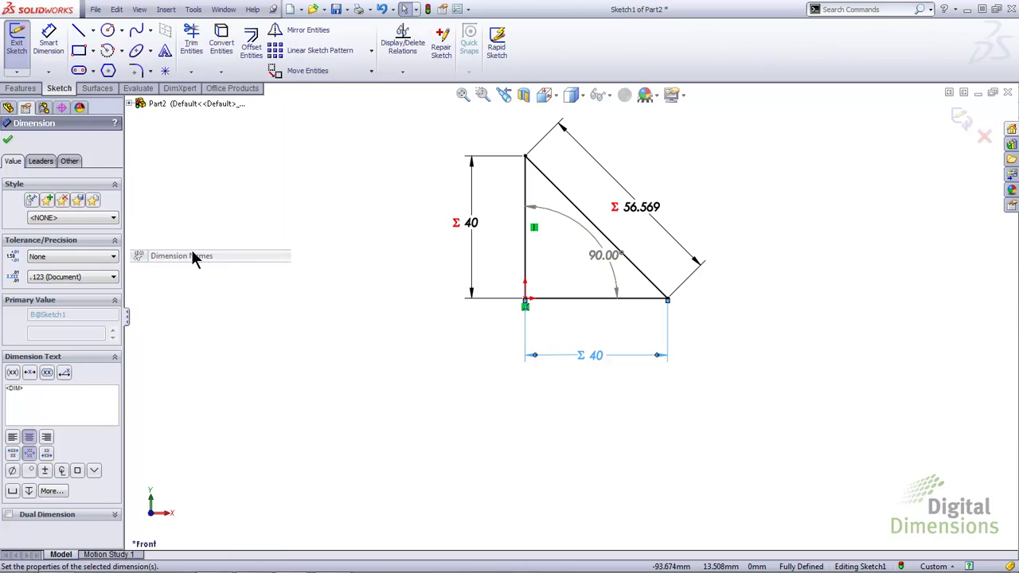
pyautogui.click(476, 390)
pyautogui.moveTo(605, 257); pyautogui.dragTo(564, 256)
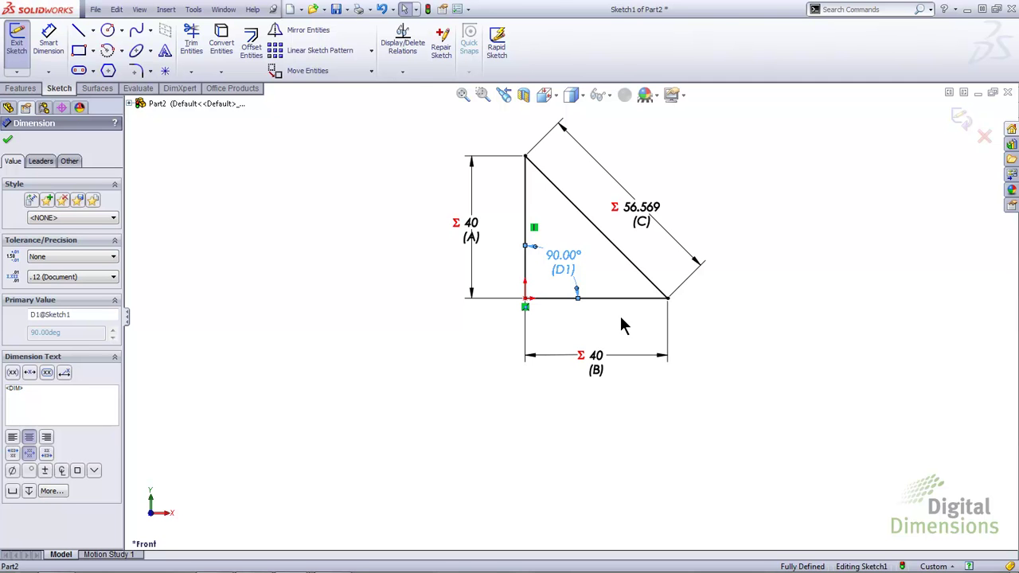
# Step: Save the part as LINKED TO EXTERAL FILE FOR EQUATION and close it
pyautogui.hotkey('ctrl', 's')
pyautogui.doubleClick(583, 296)
pyautogui.click(572, 296)
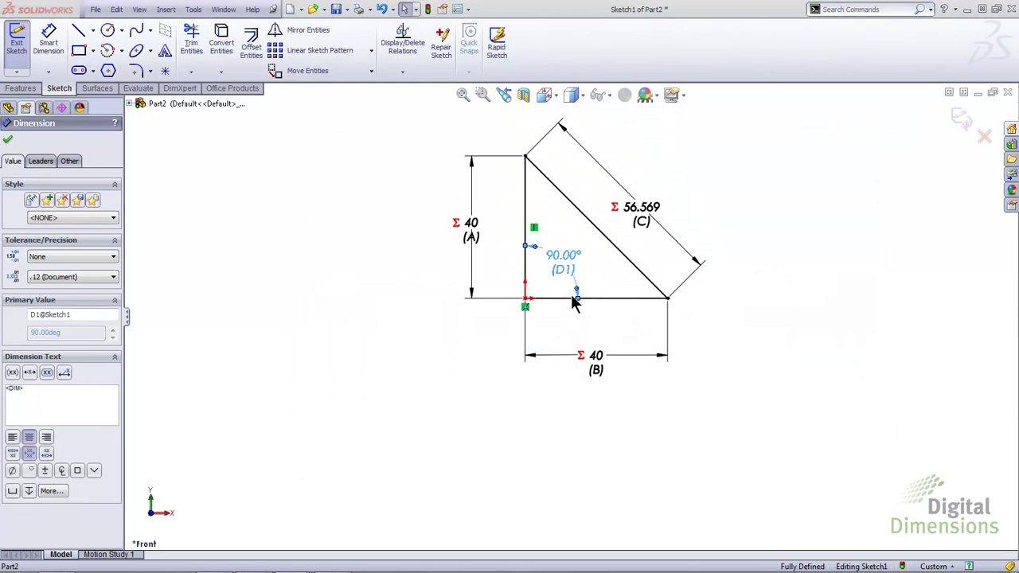
pyautogui.press('Escape')
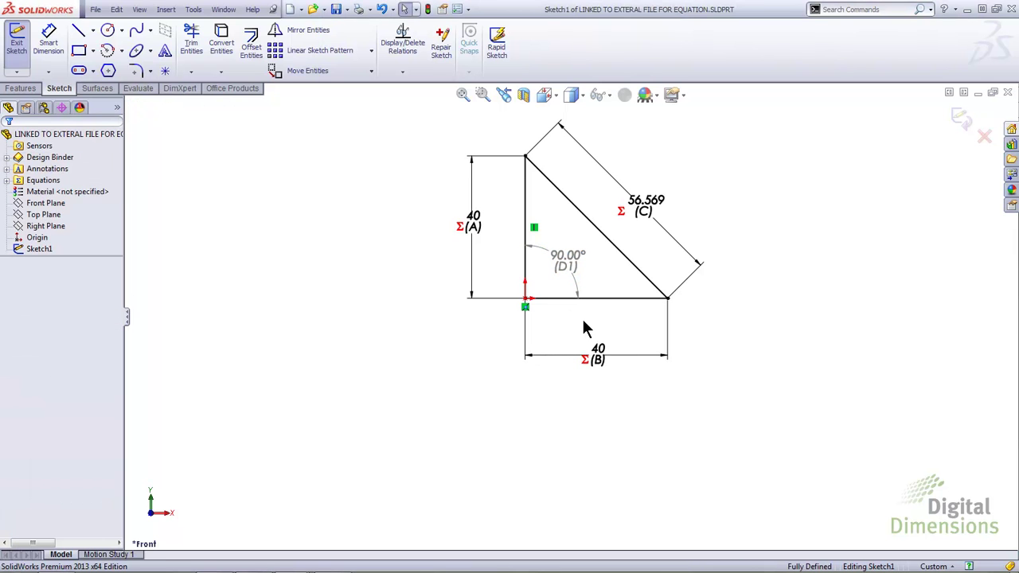
pyautogui.click(1010, 93)
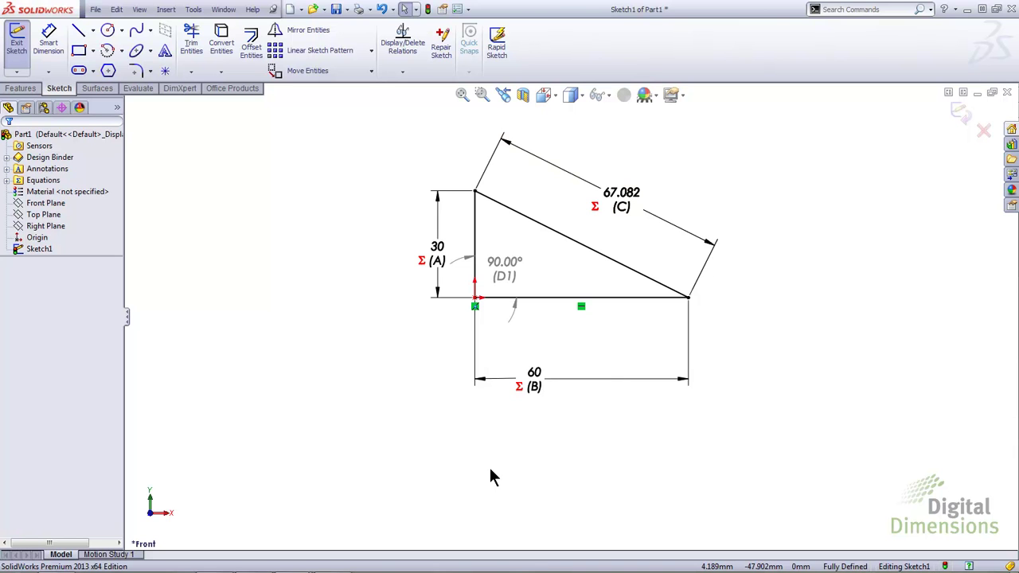
# Step: Switch to Notepad, set A to 60 and B to 75 in right triangle.txt, and save the file
pyautogui.hotkey('alt', 'Tab')
pyautogui.moveTo(187, 307)
pyautogui.mouseDown()
pyautogui.moveTo(197, 312)
pyautogui.moveTo(185, 322)
pyautogui.mouseUp()
pyautogui.write('70')
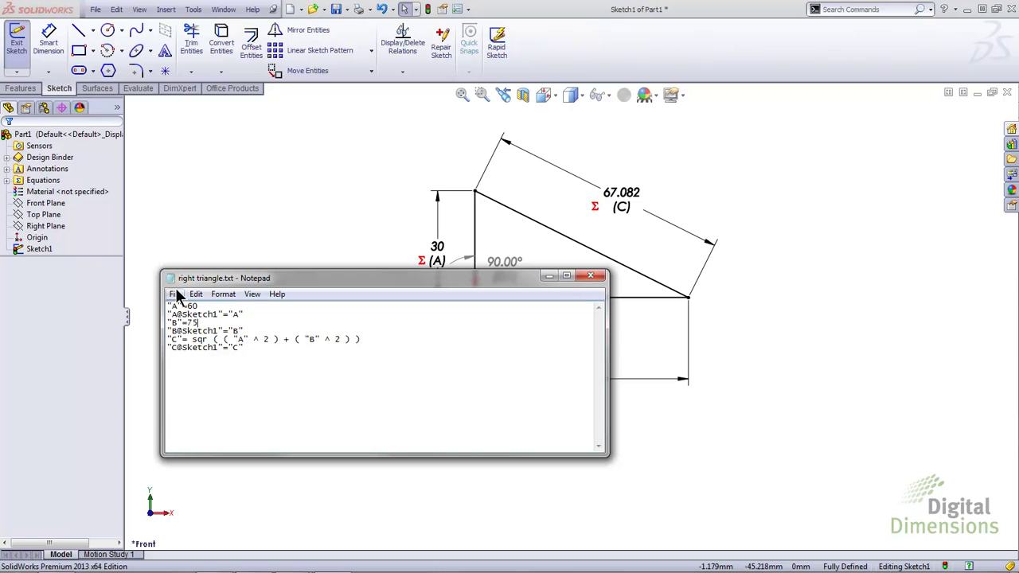
pyautogui.click(176, 294)
pyautogui.click(194, 337)
pyautogui.click(228, 250)
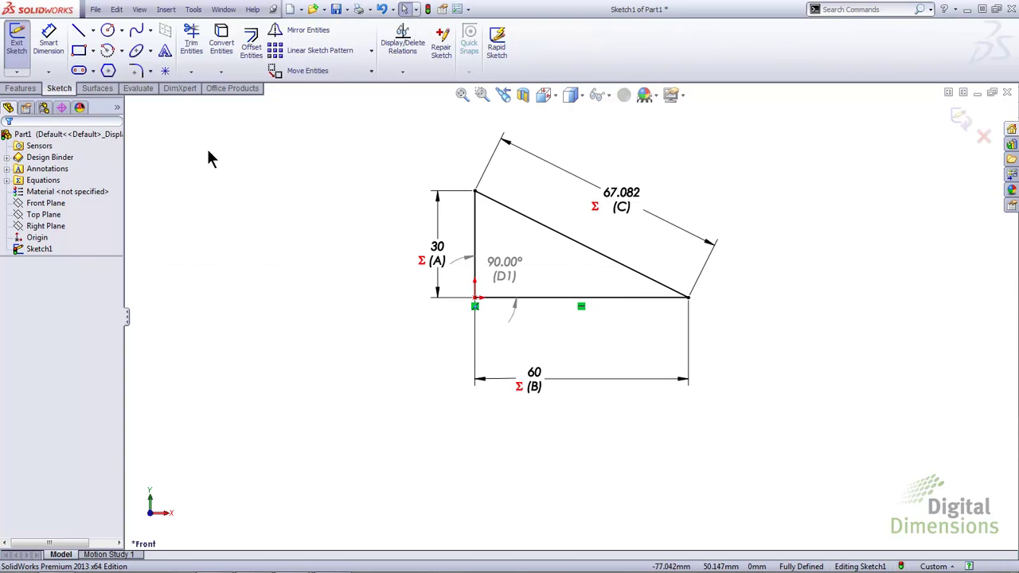
# Step: Reopen the part LINKED TO EXTERAL FILE FOR EQUATION, rebuild it and fit the triangle in view
pyautogui.click(97, 10)
pyautogui.click(195, 313)
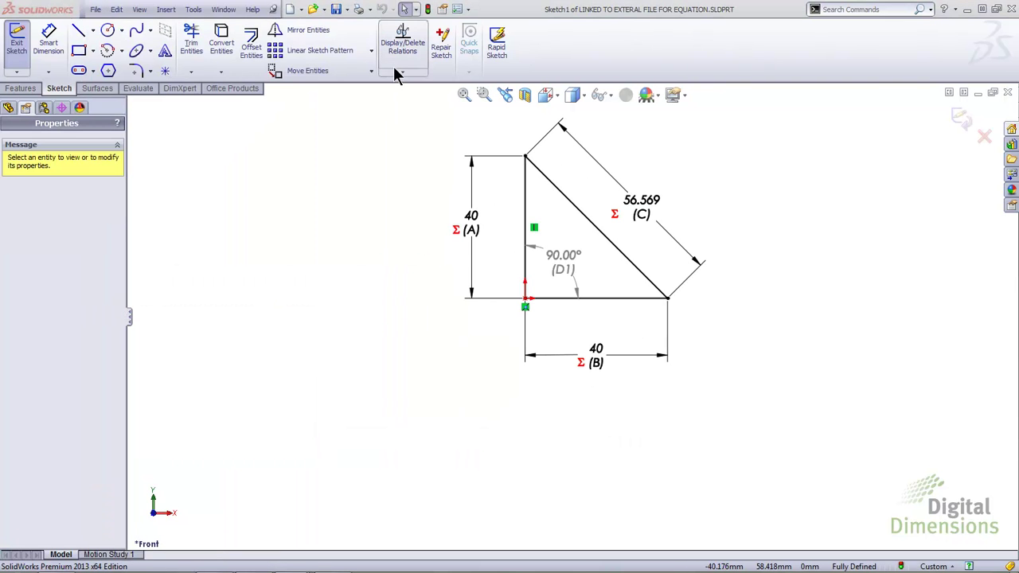
pyautogui.click(428, 9)
pyautogui.press('f')
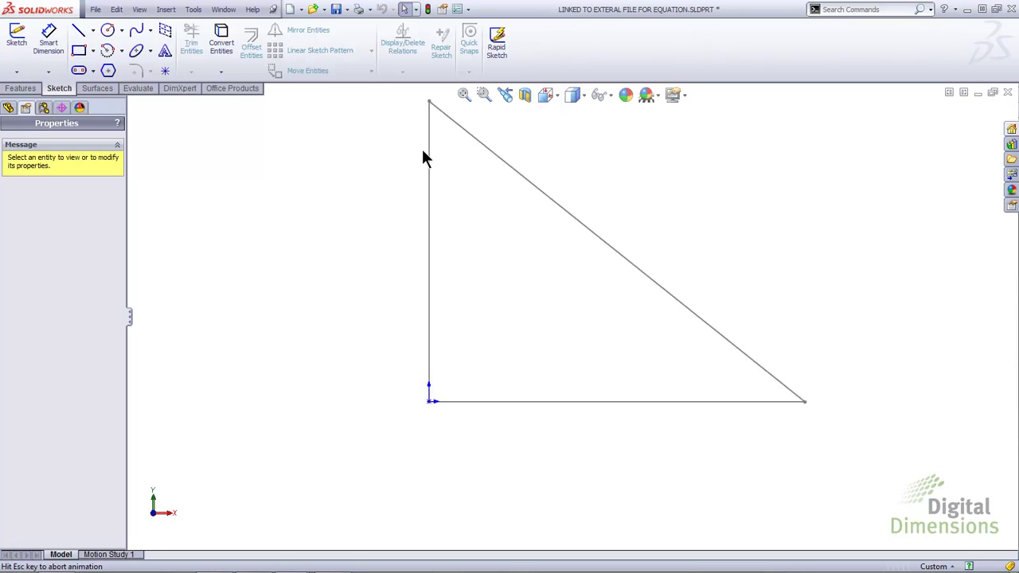
# Step: Open the triangle's sketch for editing from the feature tree
pyautogui.click(8, 107)
pyautogui.rightClick(48, 248)
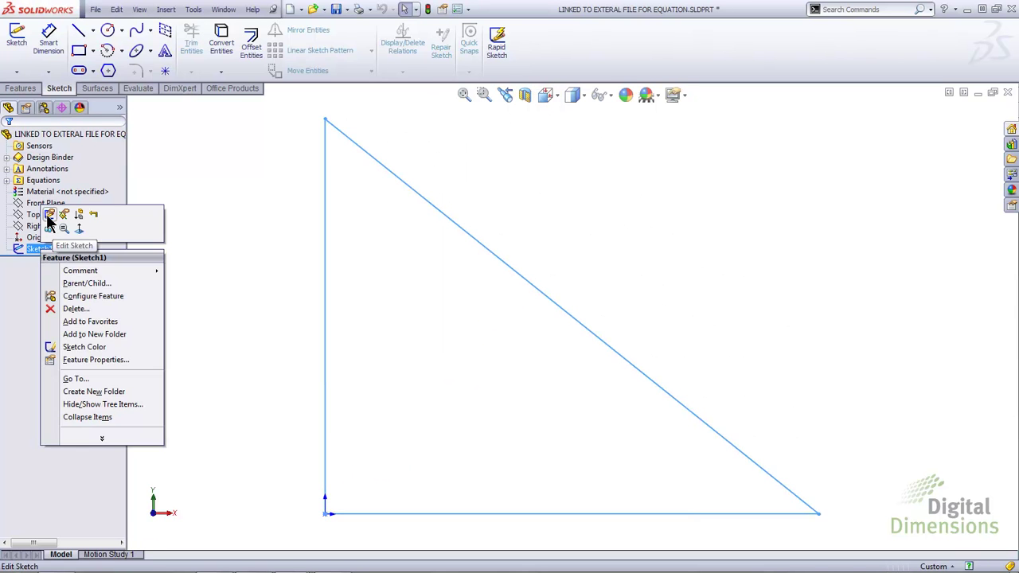
pyautogui.click(52, 221)
pyautogui.scroll(3, 549, 359)
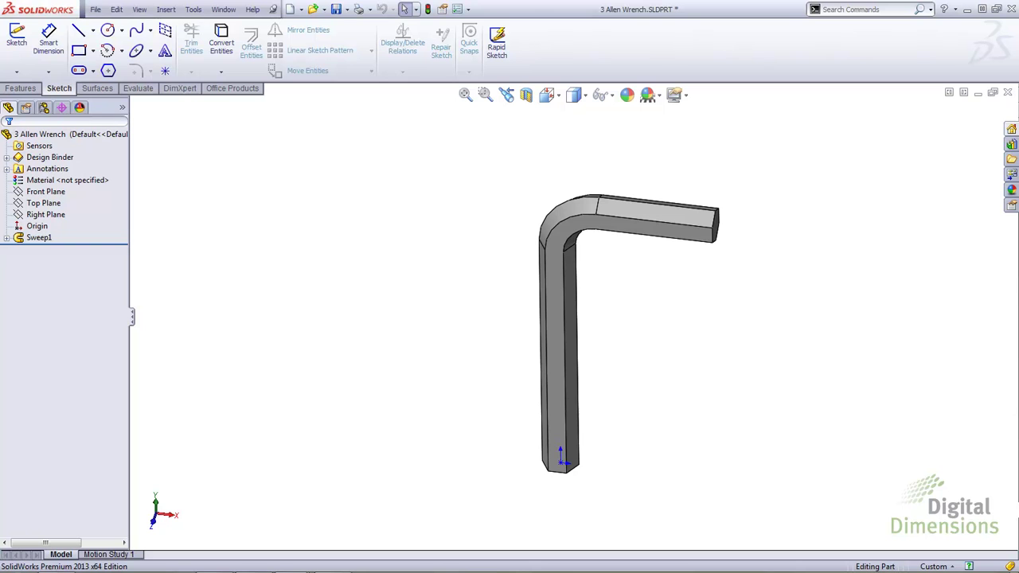
# Step: Show the Allen wrench's feature dimensions together with their dimension names
pyautogui.rightClick(51, 169)
pyautogui.click(111, 206)
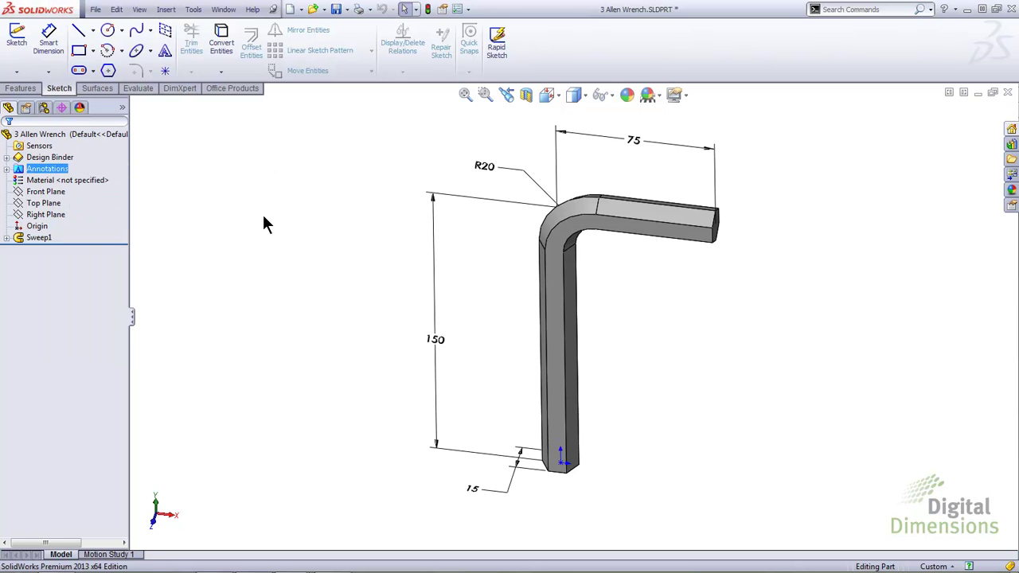
pyautogui.click(139, 8)
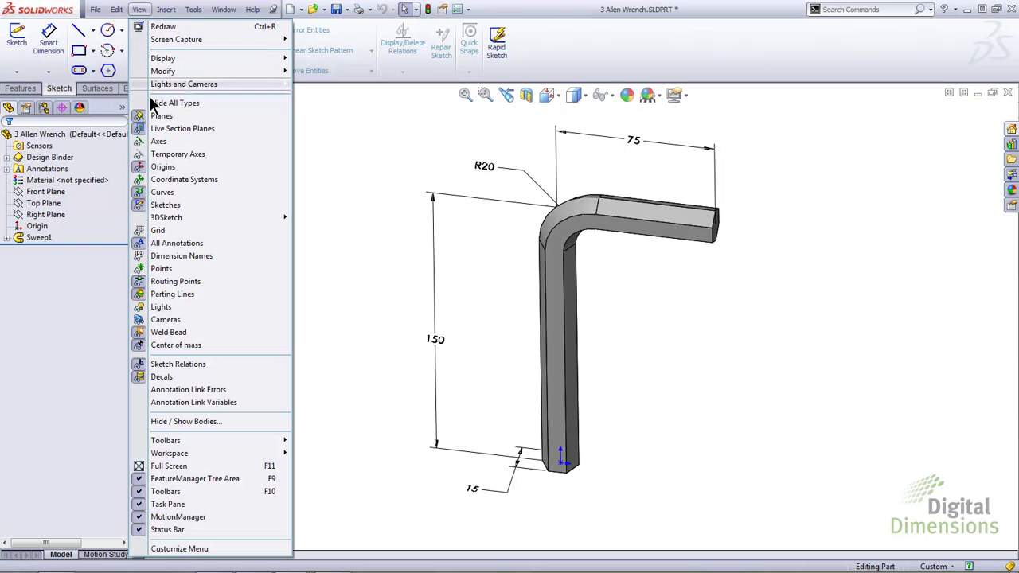
pyautogui.click(211, 254)
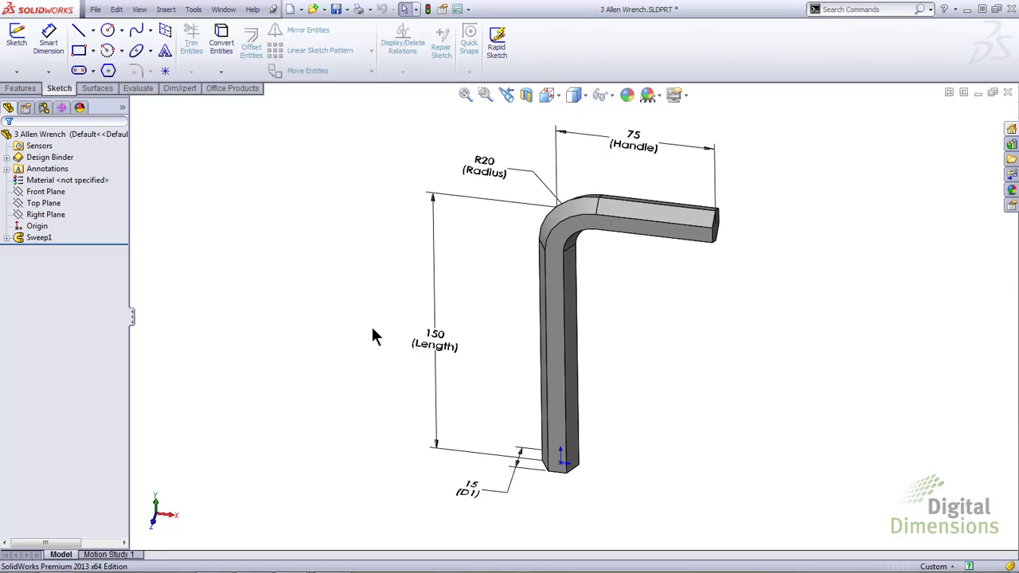
# Step: Link the value of the hexagon's 15 mm dimension under the shared name Hex
pyautogui.rightClick(480, 493)
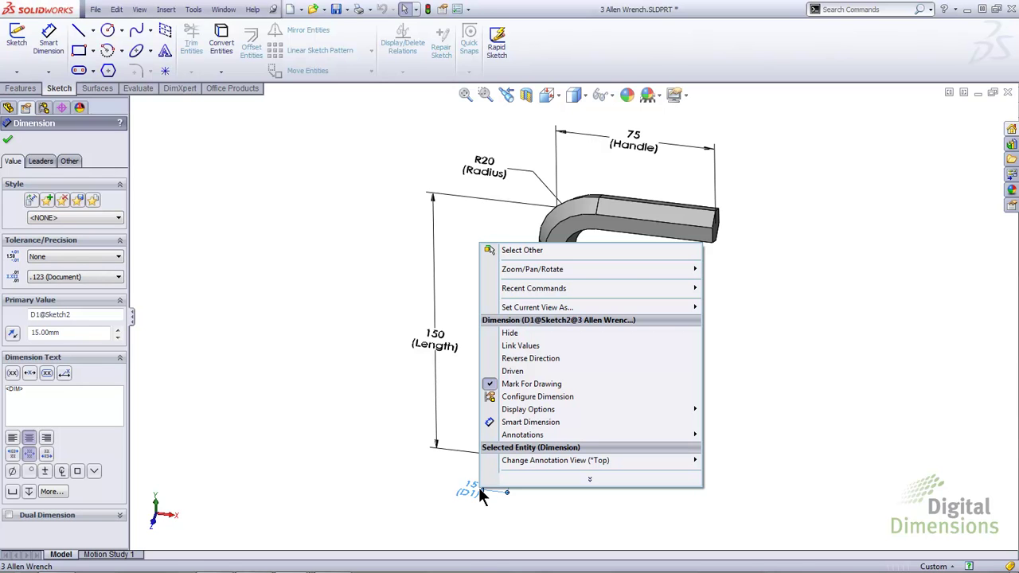
pyautogui.click(556, 346)
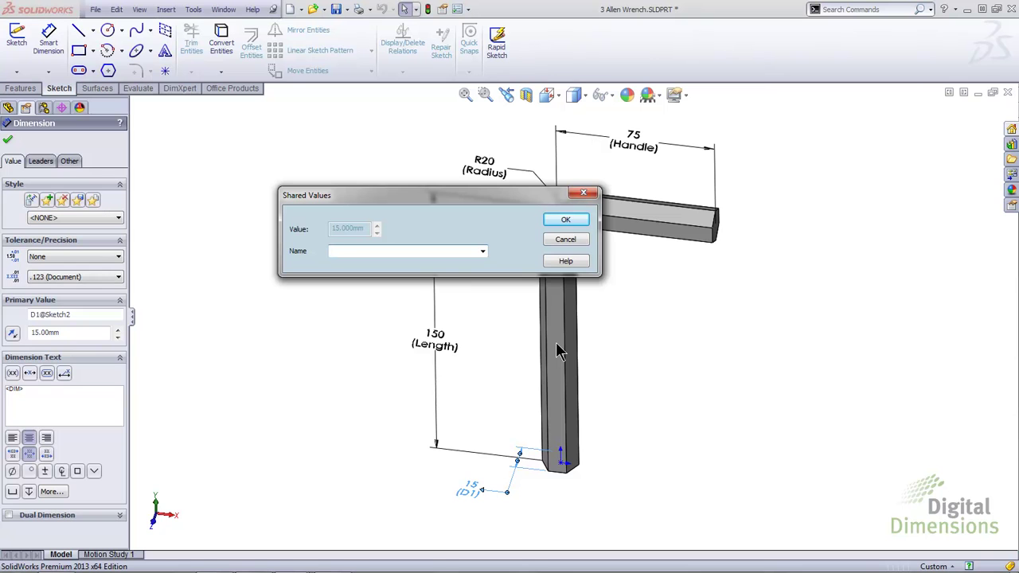
pyautogui.write('Hex')
pyautogui.press('Return')
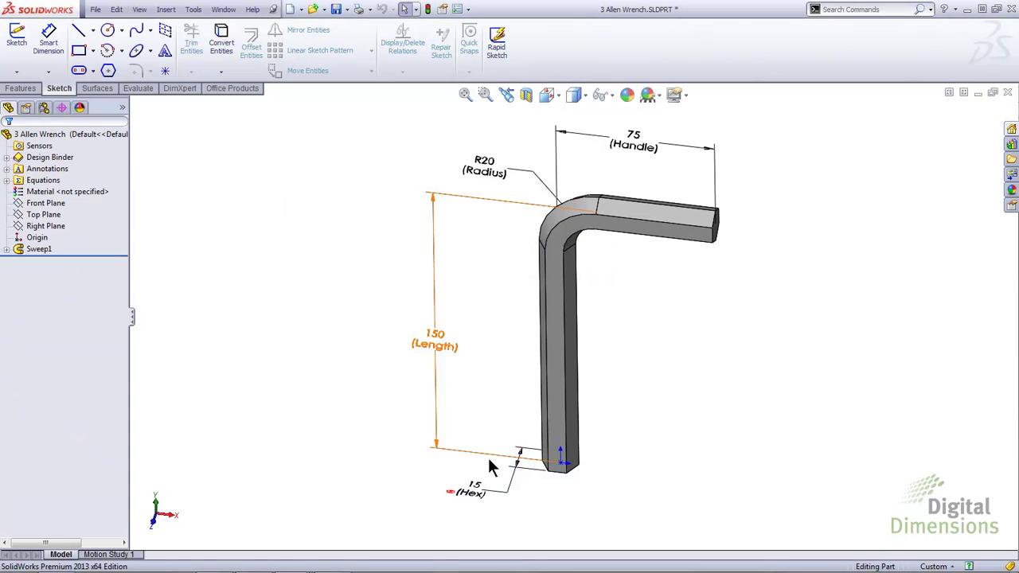
# Step: Set the wrench's Length dimension to the equation ="Hex@Sketch2"*10
pyautogui.doubleClick(440, 336)
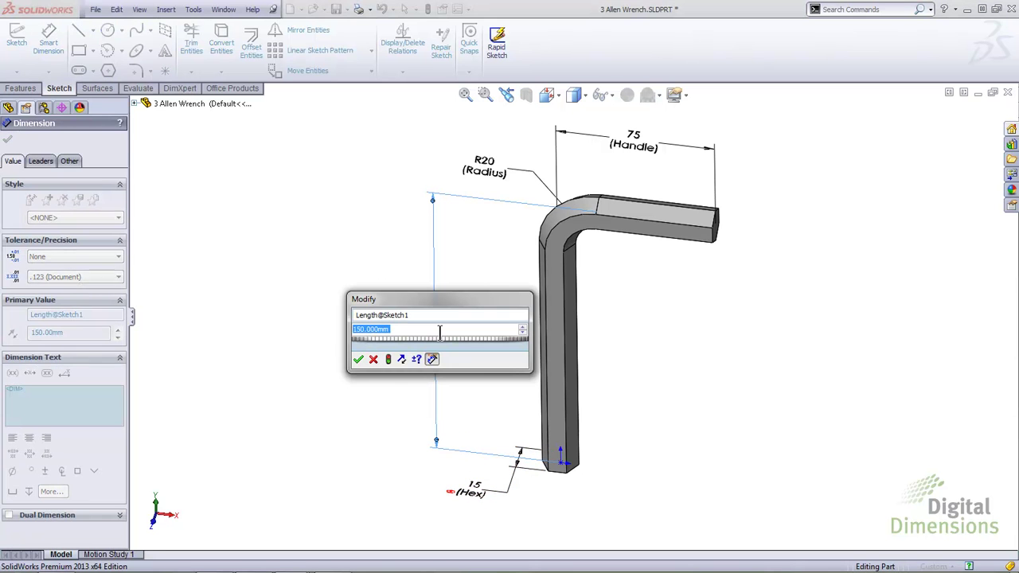
pyautogui.write('=')
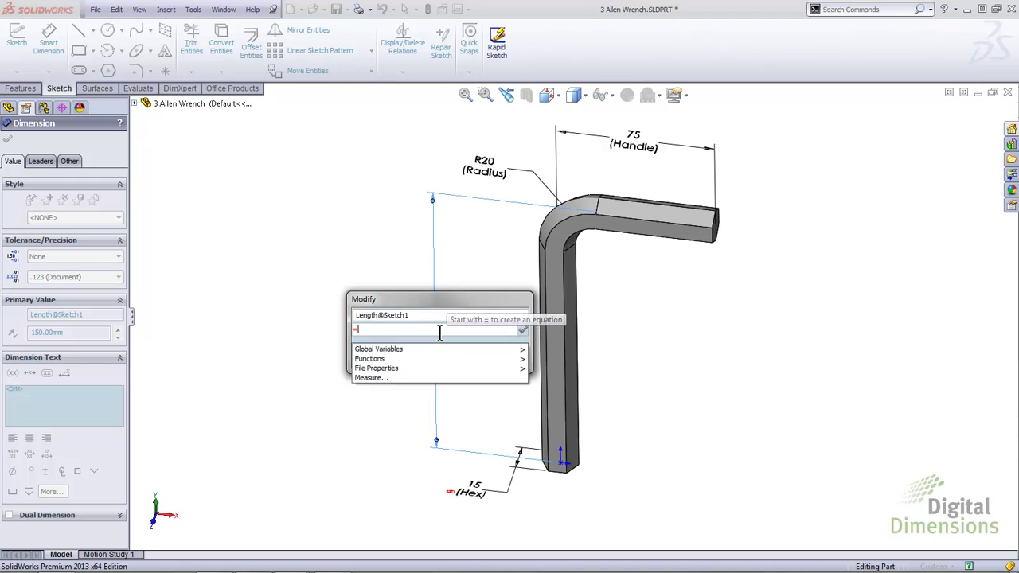
pyautogui.click(476, 494)
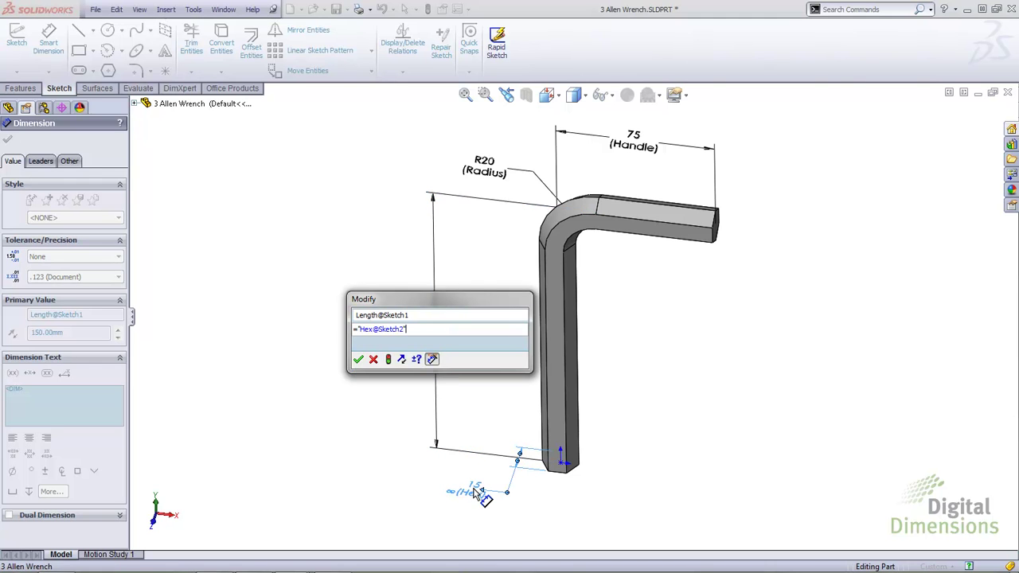
pyautogui.write('*10')
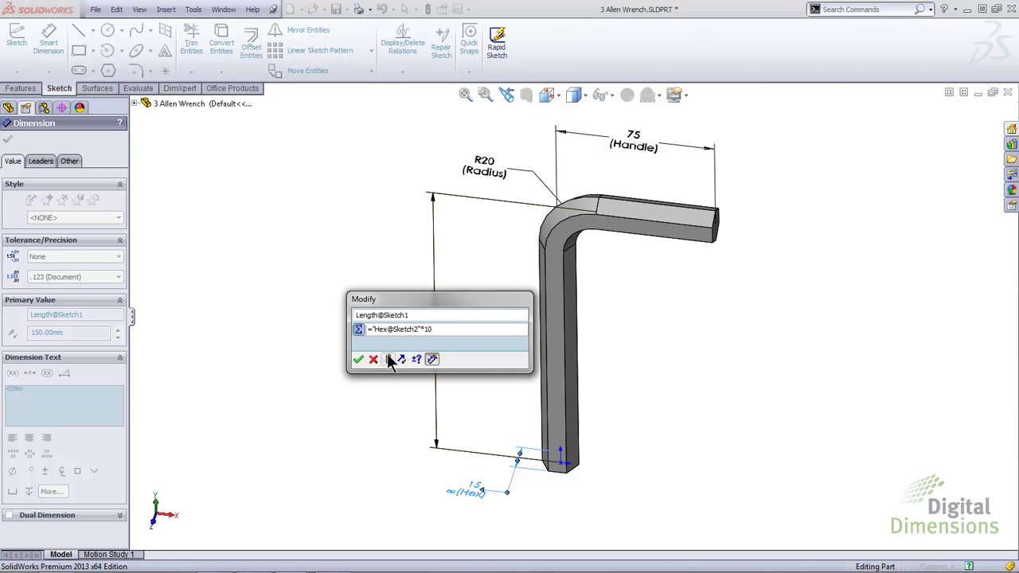
pyautogui.click(355, 363)
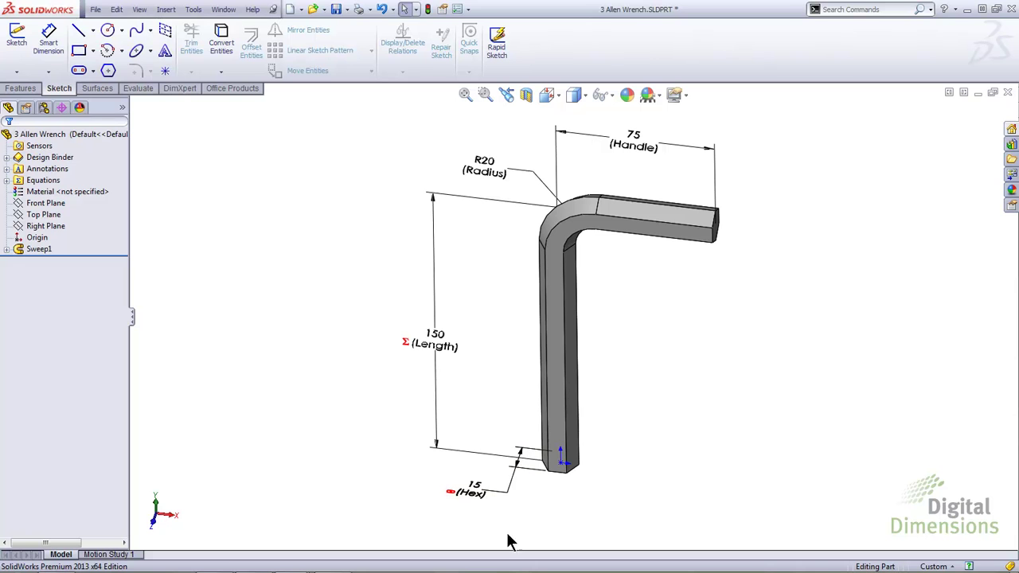
# Step: Test the Length equation by rebuilding the wrench with the Hex dimension at 20 mm and returning it to 15 mm
pyautogui.click(473, 491)
pyautogui.write('20')
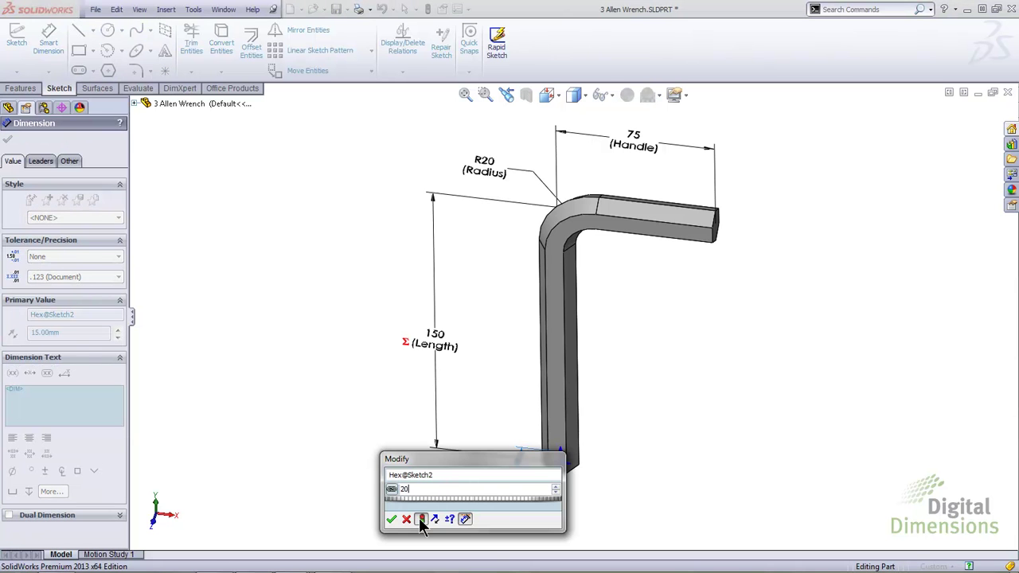
pyautogui.click(421, 520)
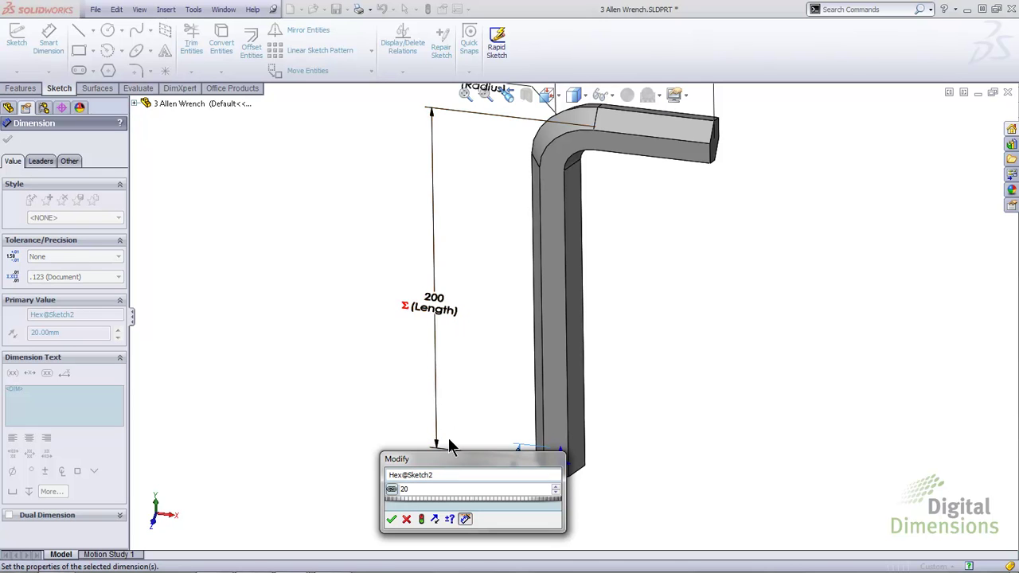
pyautogui.doubleClick(425, 489)
pyautogui.write('15')
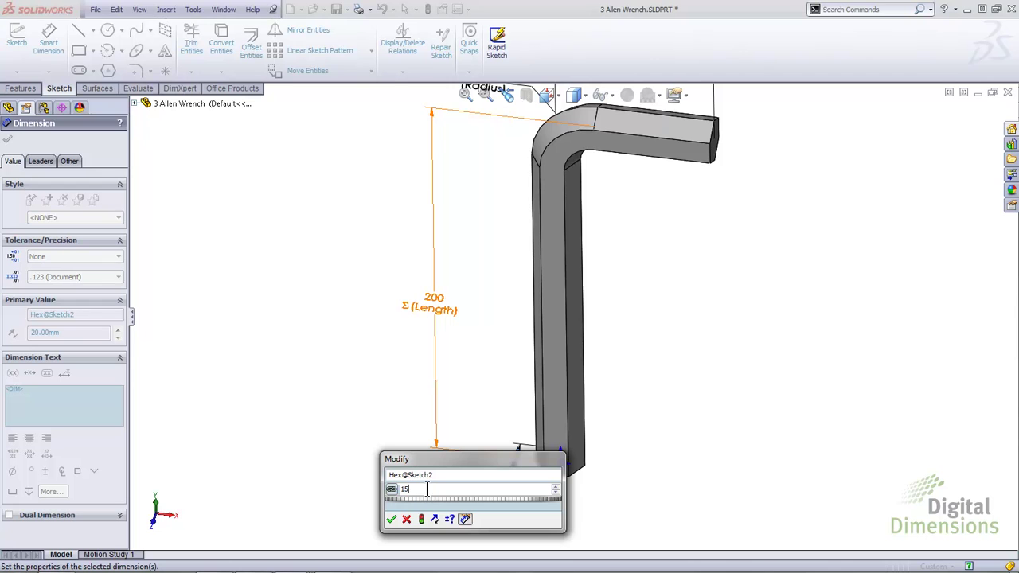
pyautogui.click(422, 521)
pyautogui.click(391, 519)
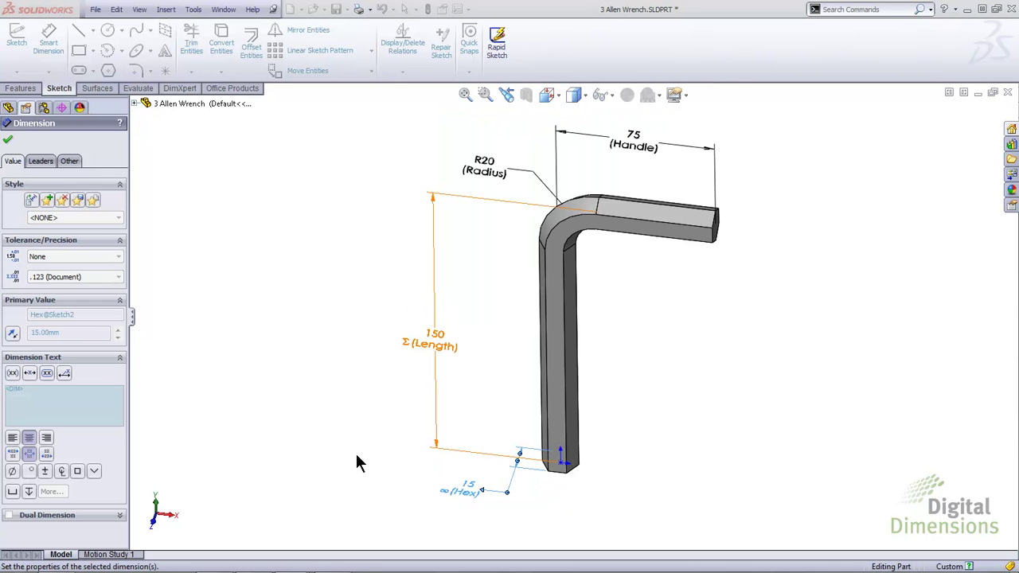
pyautogui.click(354, 451)
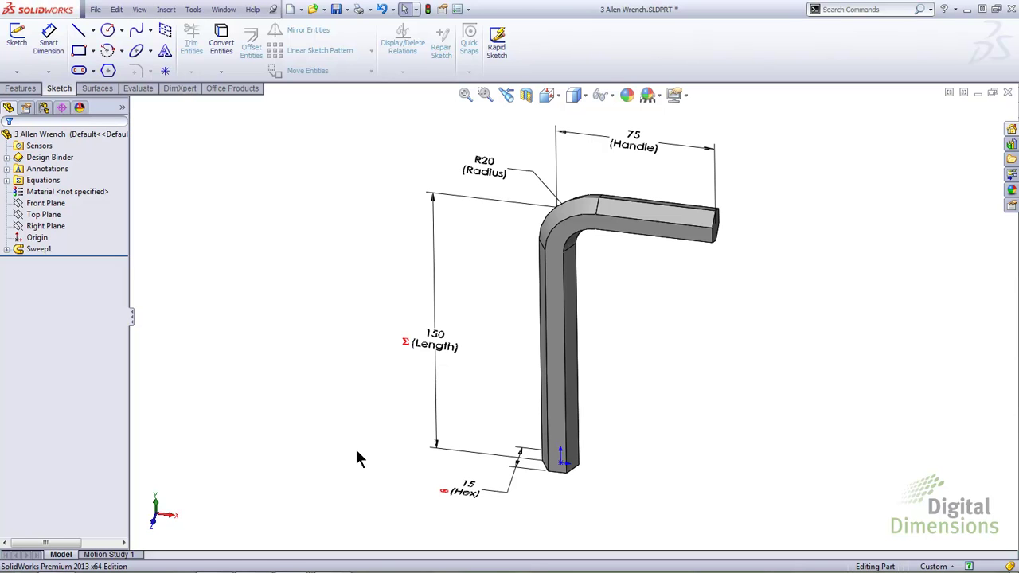
# Step: Set the wrench's Handle dimension to the equation ="Length@Sketch1"/2
pyautogui.click(642, 140)
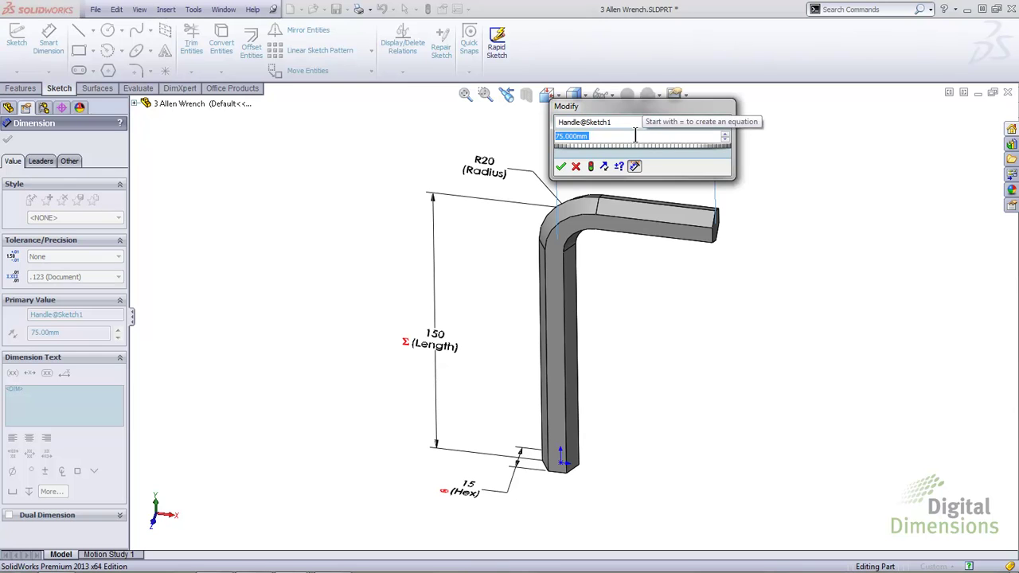
pyautogui.write('=')
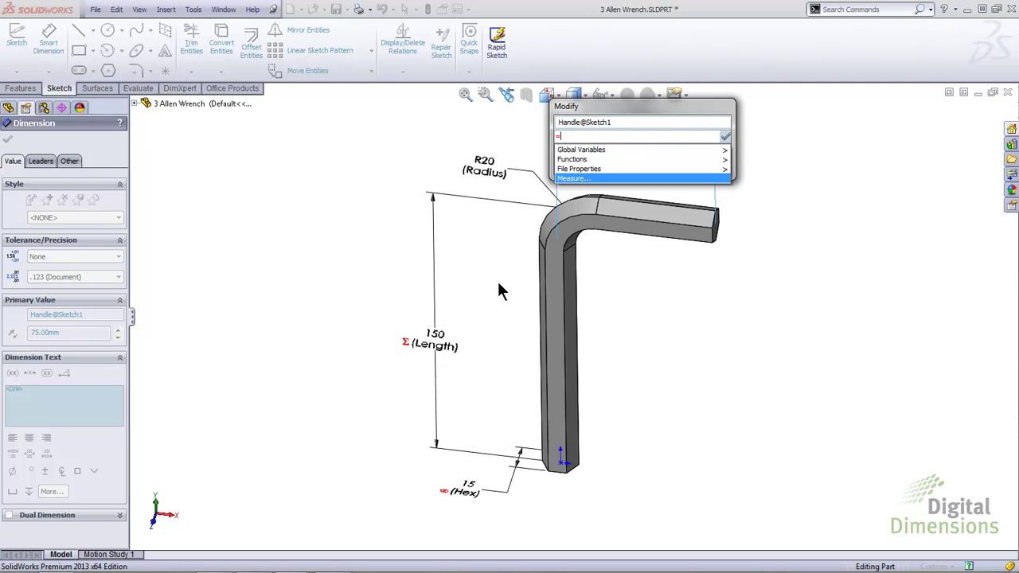
pyautogui.click(436, 339)
pyautogui.write('/2')
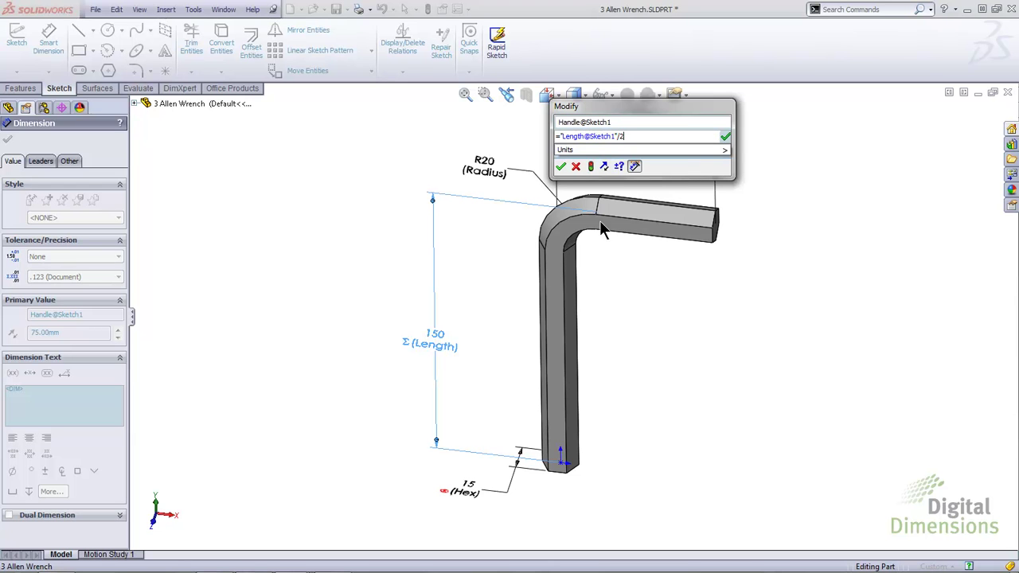
pyautogui.click(561, 166)
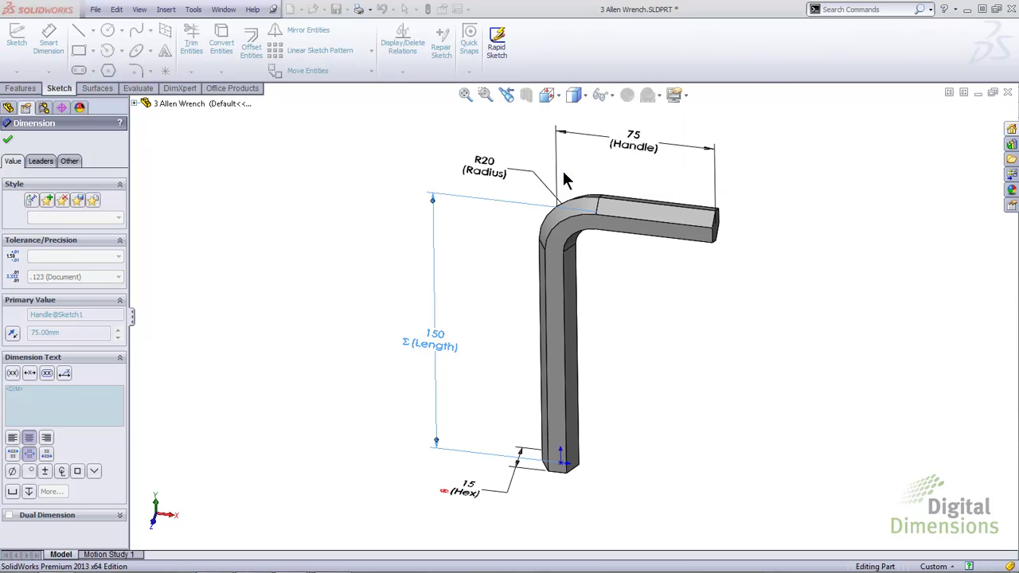
pyautogui.click(657, 336)
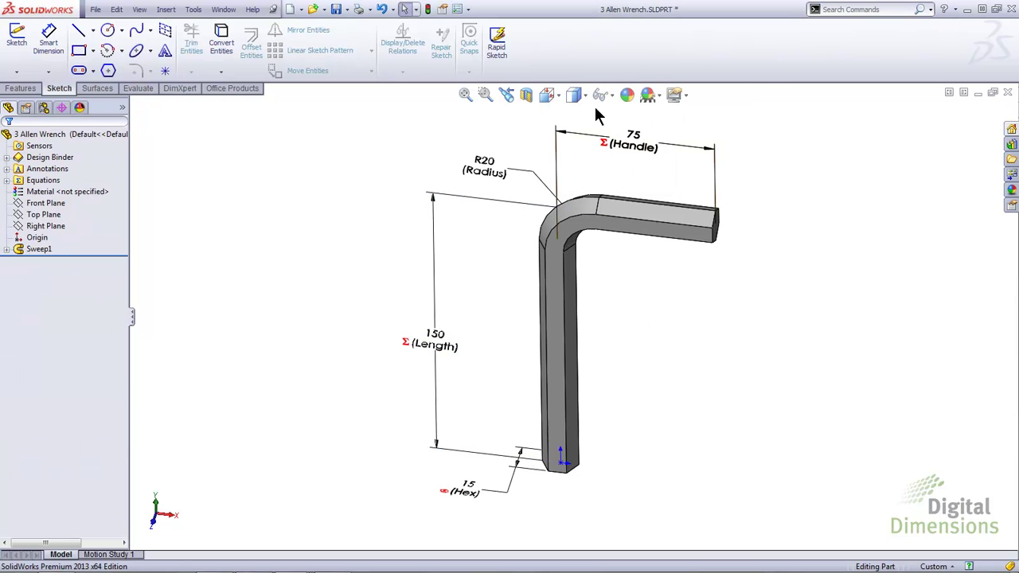
# Step: Set the Hex dimension to 20 mm and rebuild to check both the Length and Handle equations
pyautogui.doubleClick(468, 483)
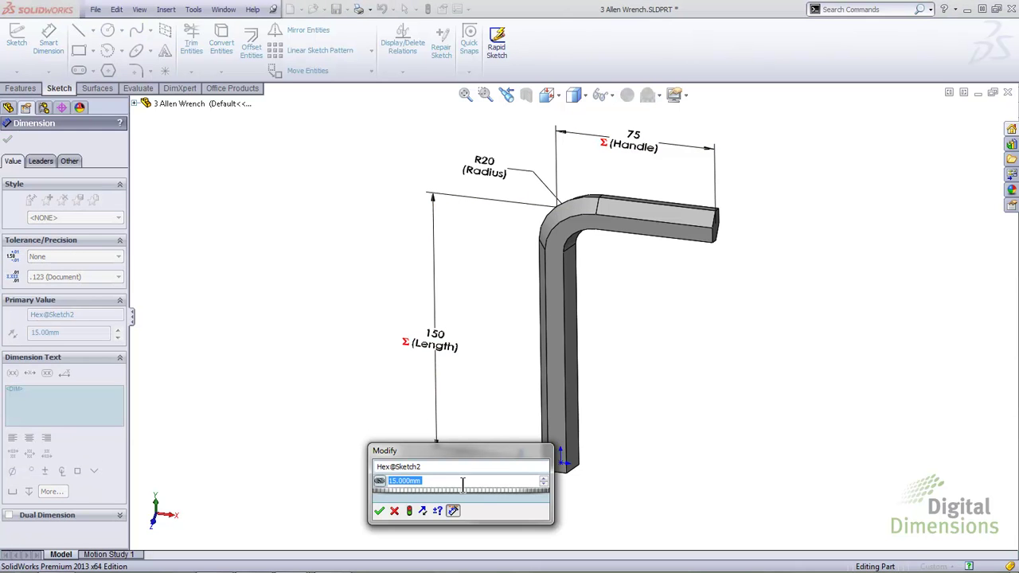
pyautogui.write('20')
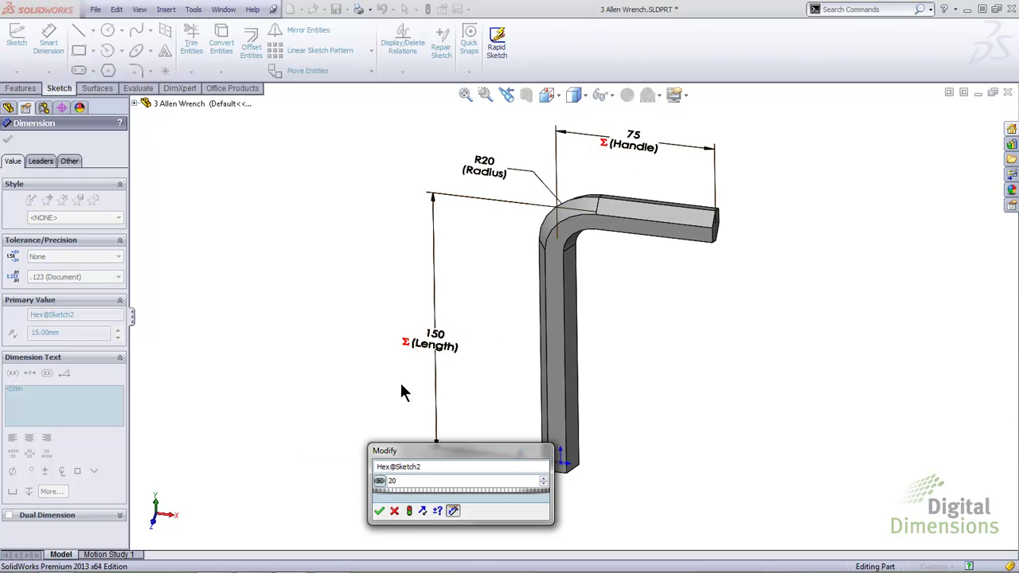
pyautogui.click(409, 511)
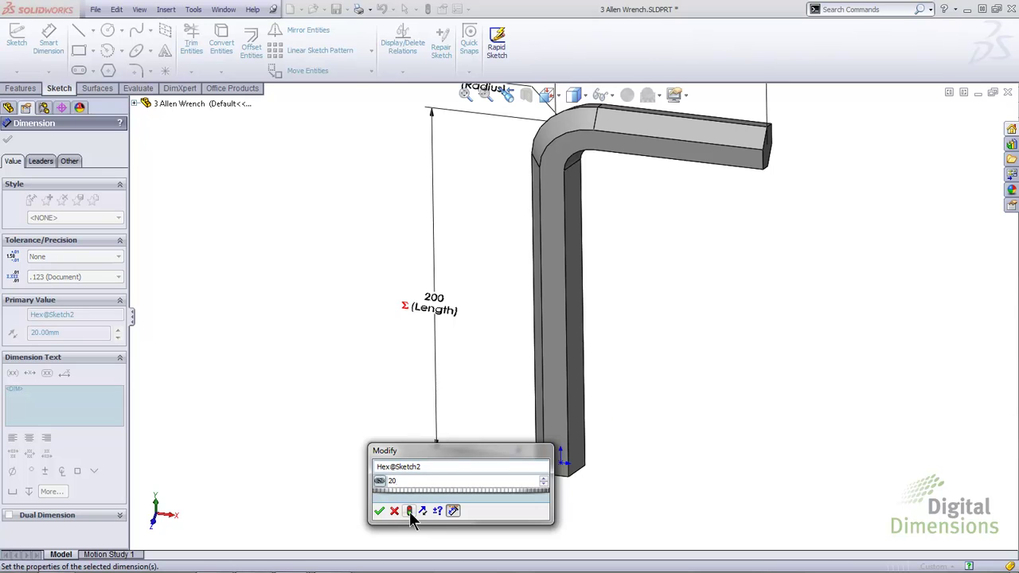
pyautogui.scroll(3, 651, 335)
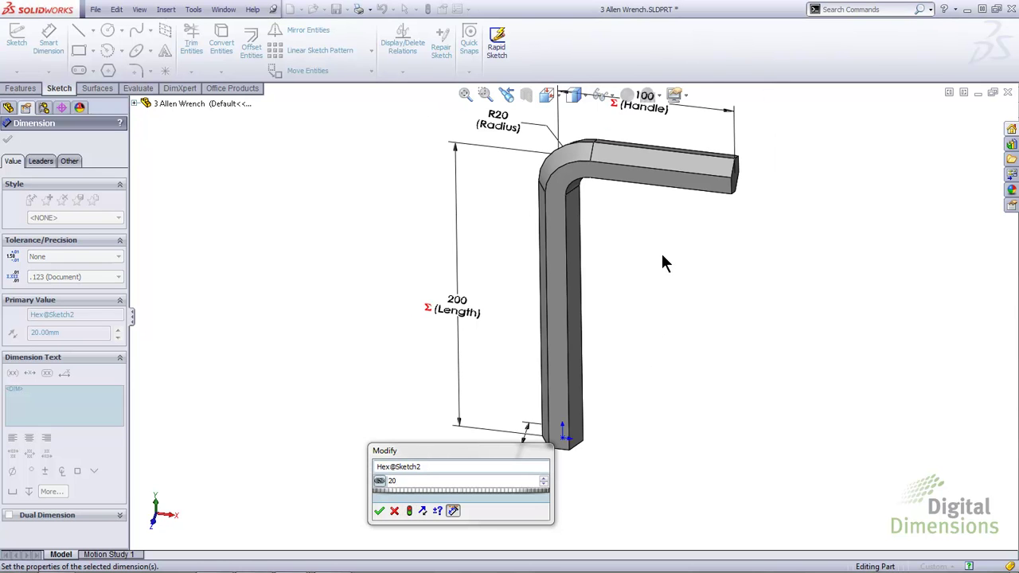
pyautogui.scroll(-1, 665, 223)
pyautogui.scroll(-2, 669, 185)
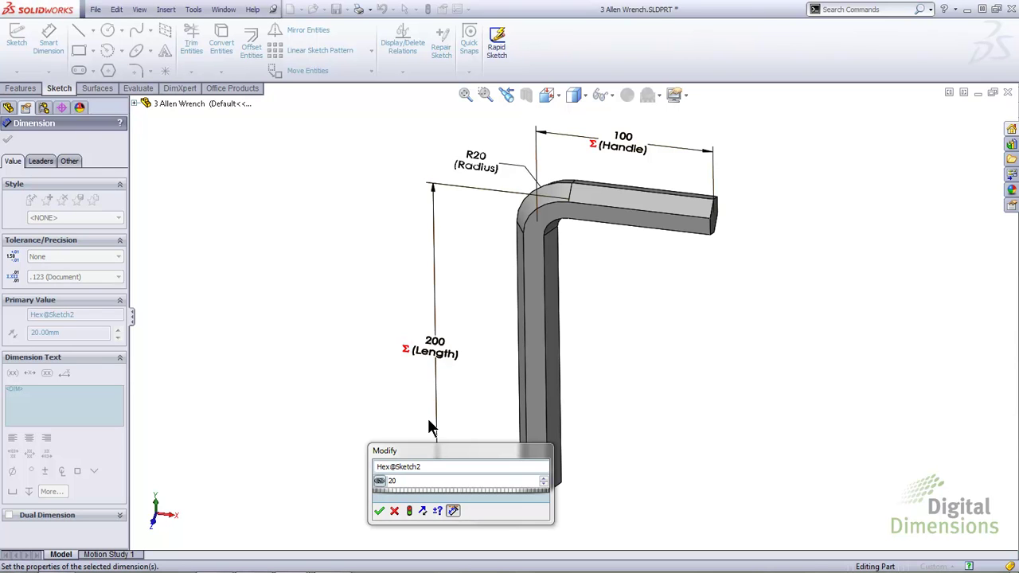
# Step: Set the Hex dimension back to 15 mm and rebuild the wrench
pyautogui.click(409, 480)
pyautogui.moveTo(409, 480); pyautogui.dragTo(352, 478)
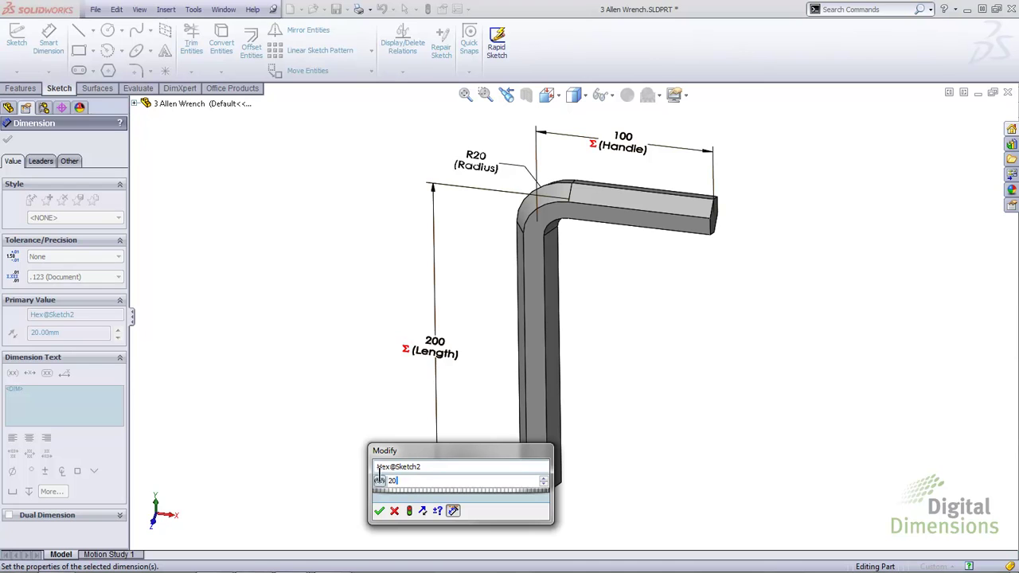
pyautogui.write('15')
pyautogui.click(409, 511)
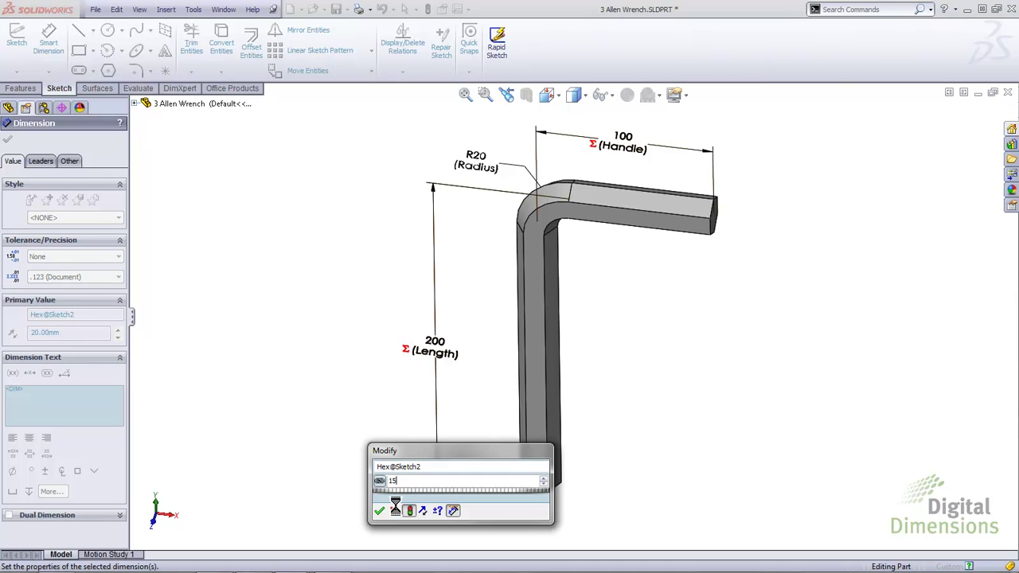
pyautogui.click(380, 511)
pyautogui.click(360, 428)
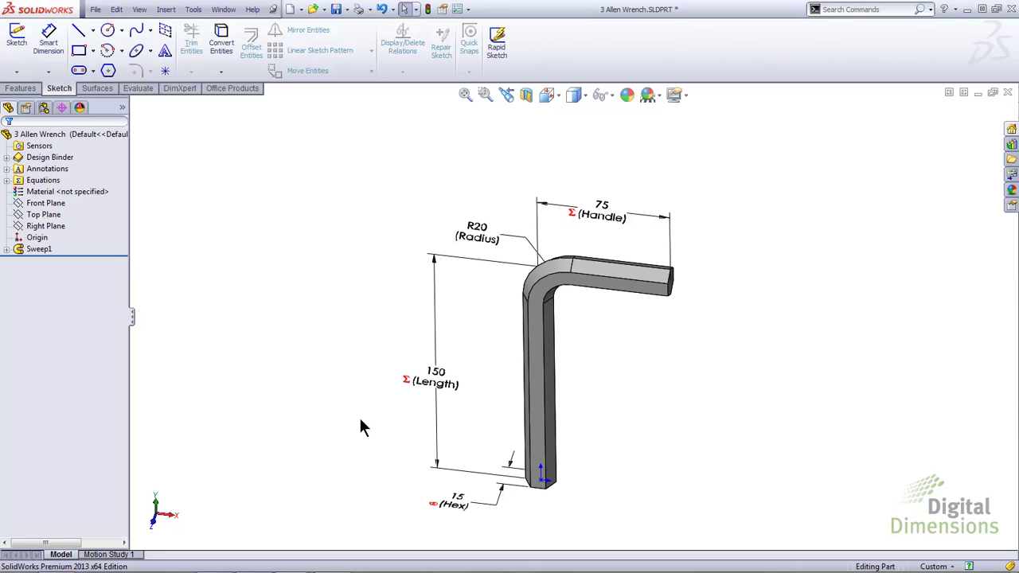
# Step: Set the bend's Radius dimension to the conditional equation =if("Hex@Sketch2"<20,20,30)
pyautogui.doubleClick(476, 236)
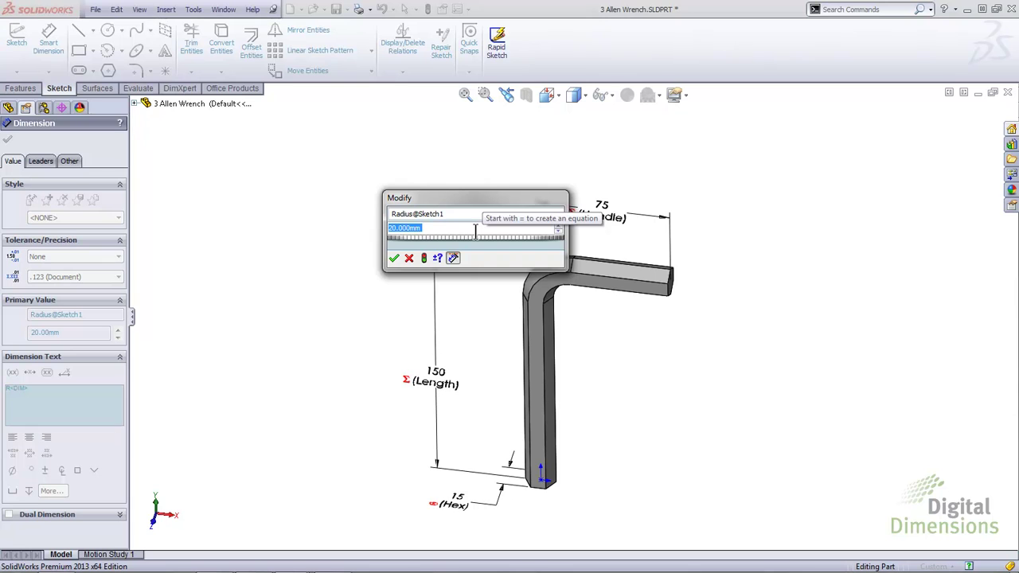
pyautogui.write('=')
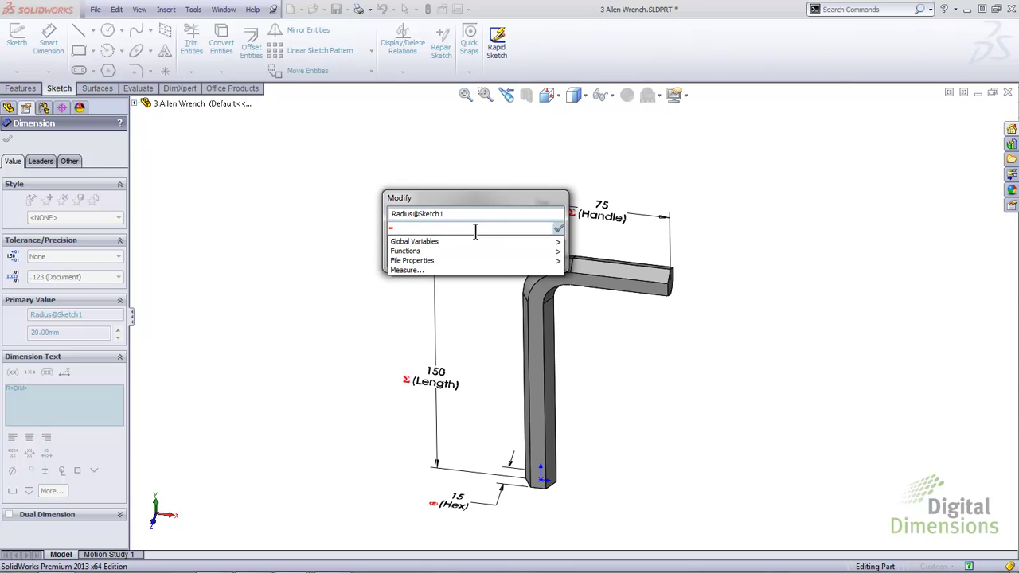
pyautogui.moveTo(546, 251)
pyautogui.click(582, 445)
pyautogui.click(460, 506)
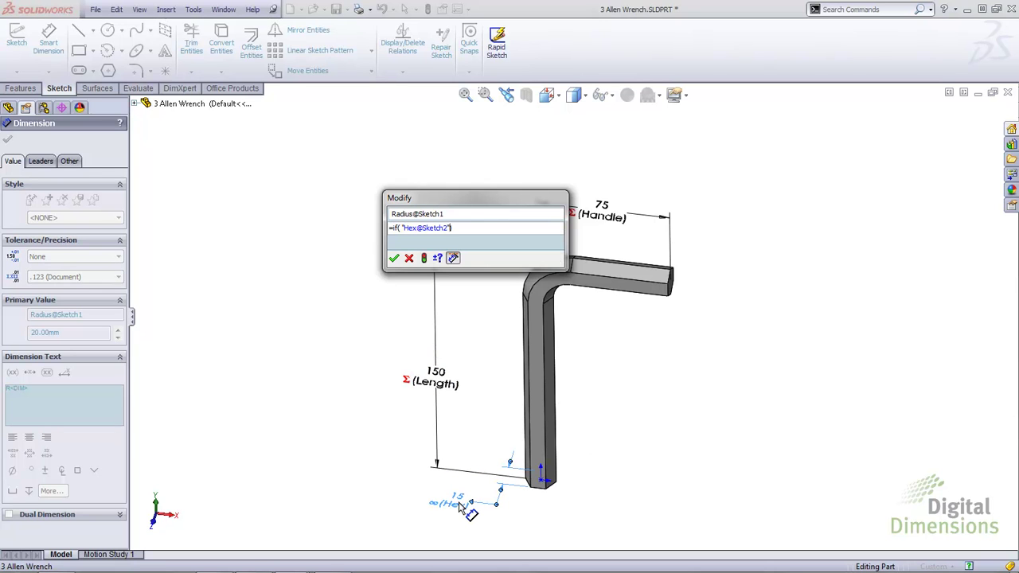
pyautogui.write('<20')
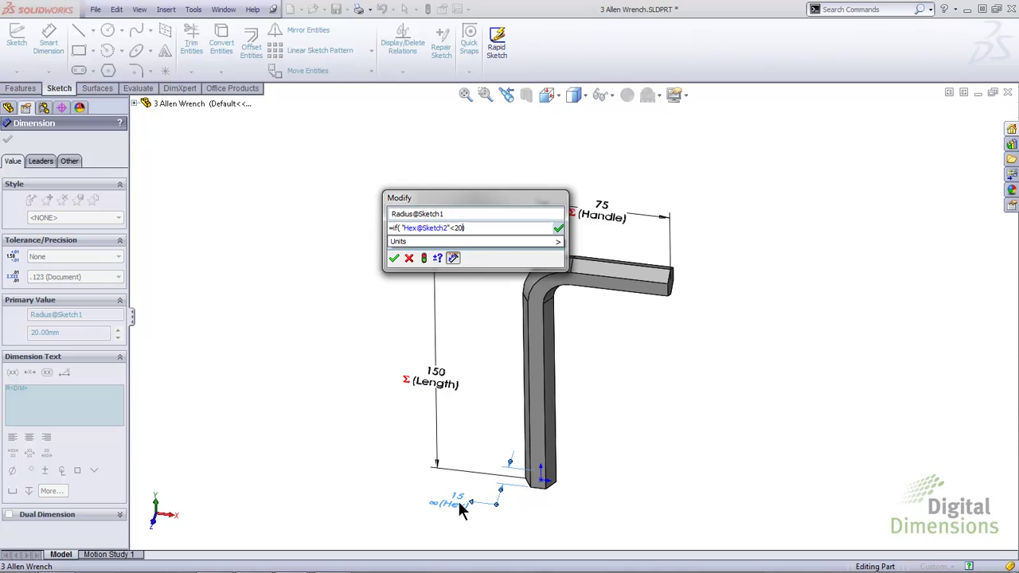
pyautogui.write(',')
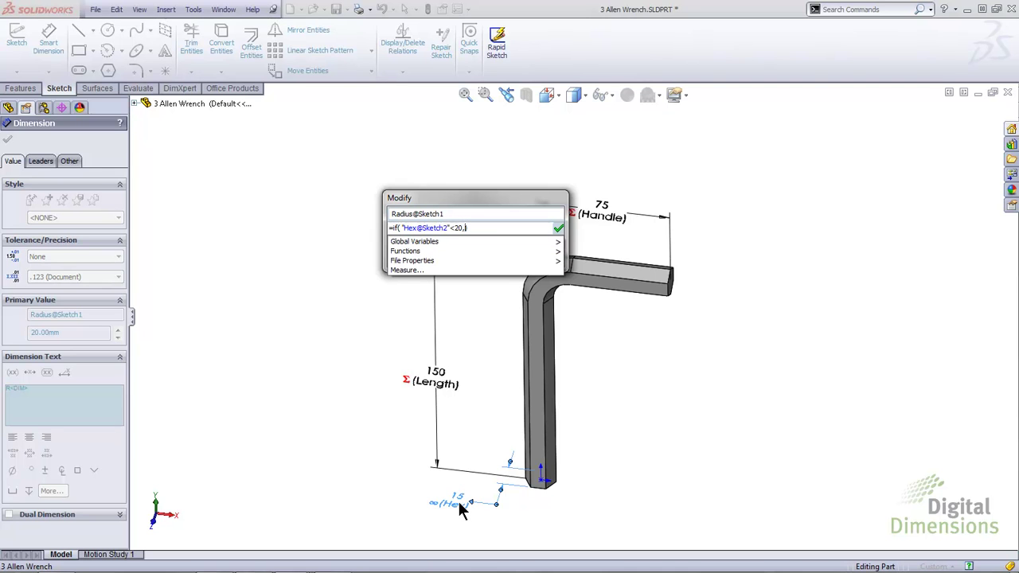
pyautogui.write('20')
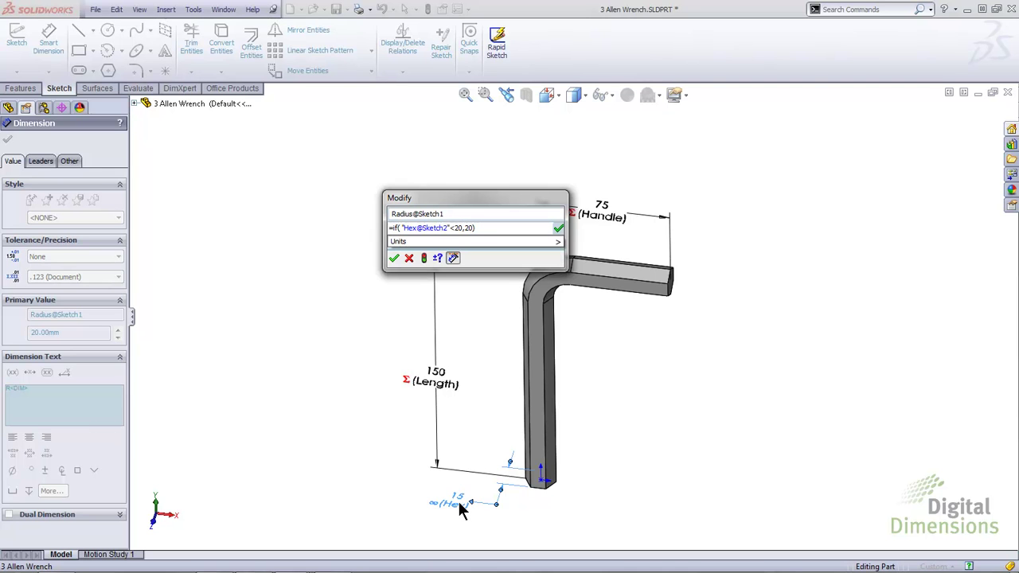
pyautogui.write(',')
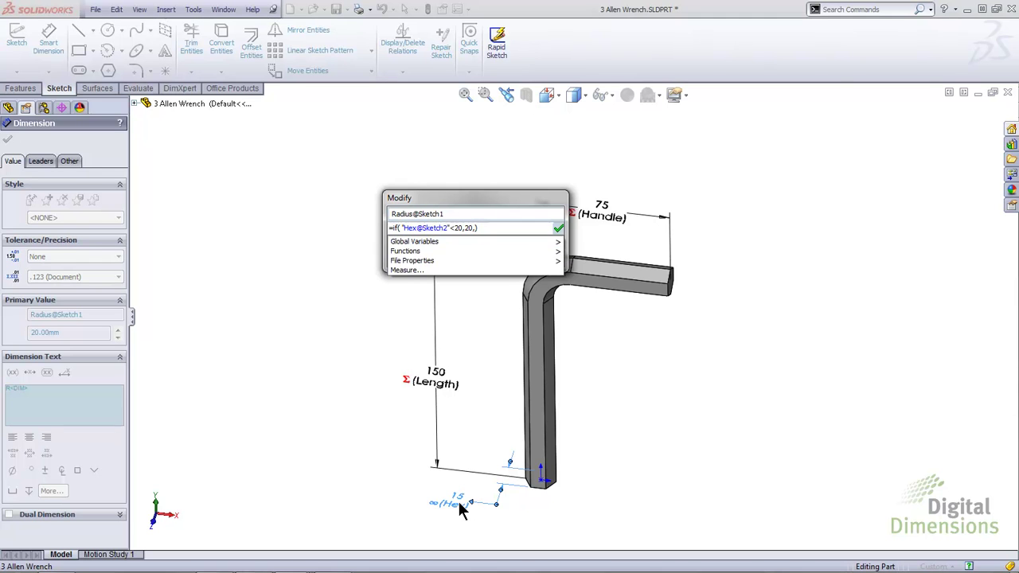
pyautogui.write('30')
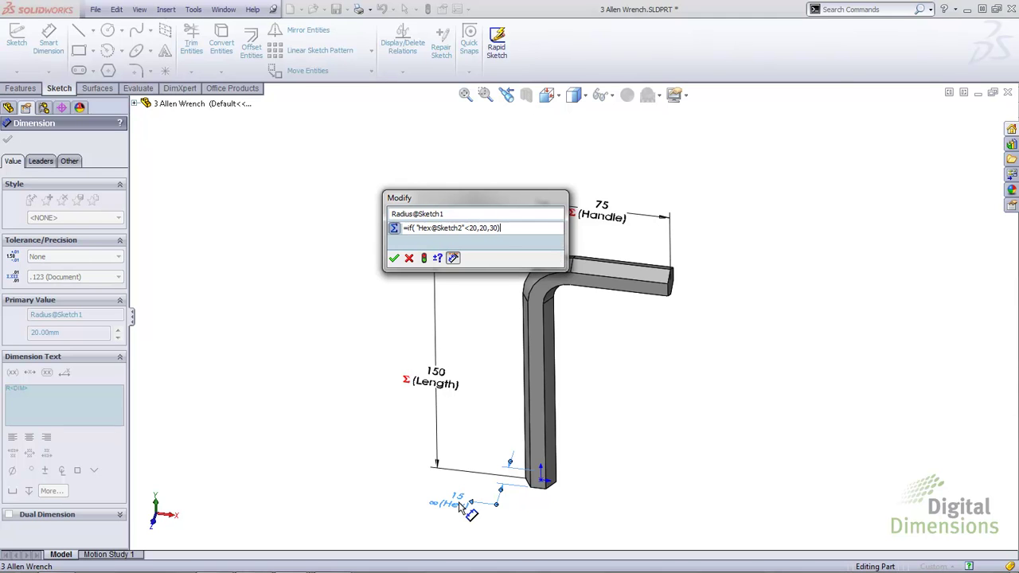
pyautogui.click(393, 258)
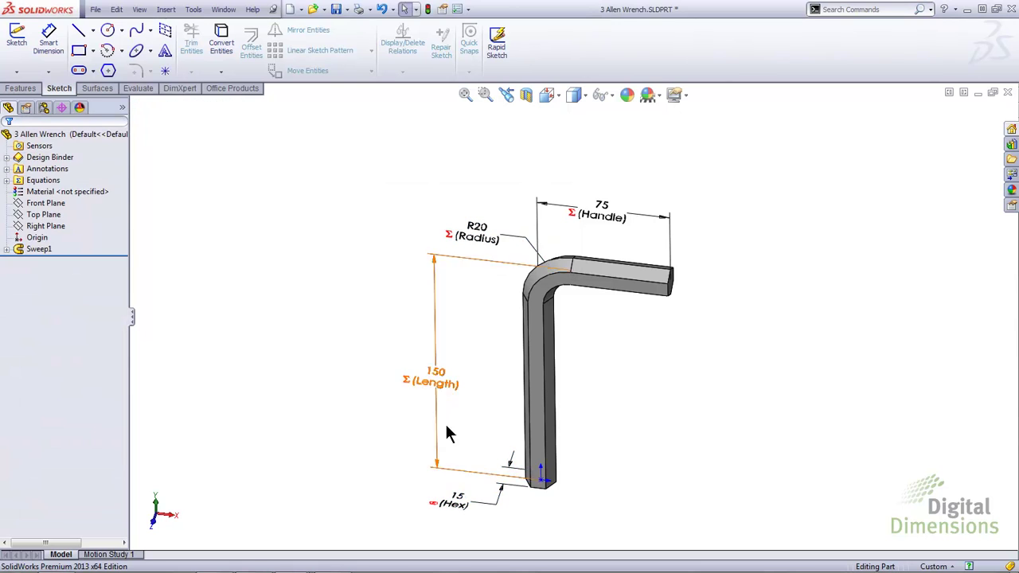
# Step: Test the radius condition by rebuilding with the Hex dimension at 19 mm, and finally set it to 21 mm
pyautogui.doubleClick(456, 499)
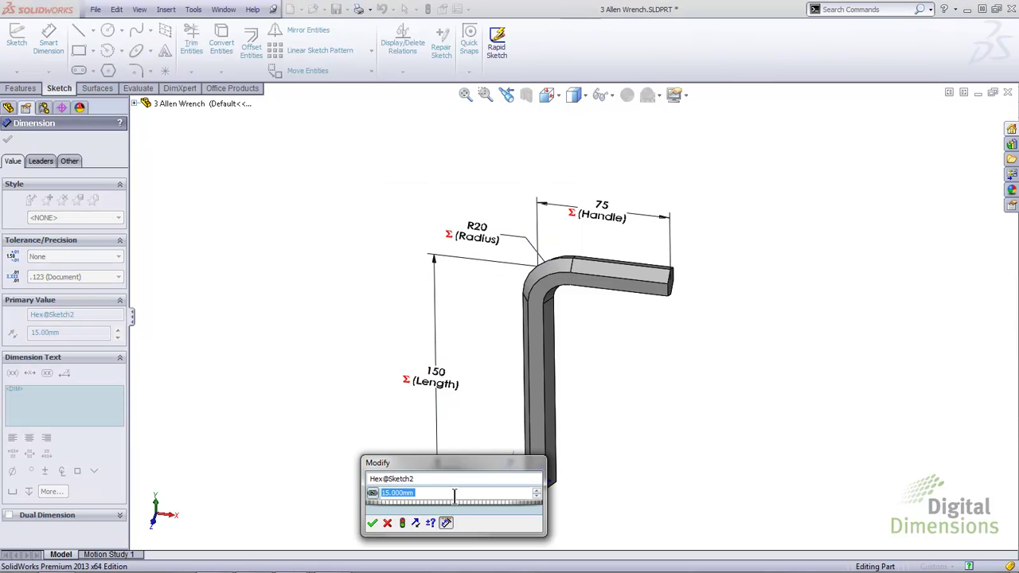
pyautogui.write('19')
pyautogui.click(401, 522)
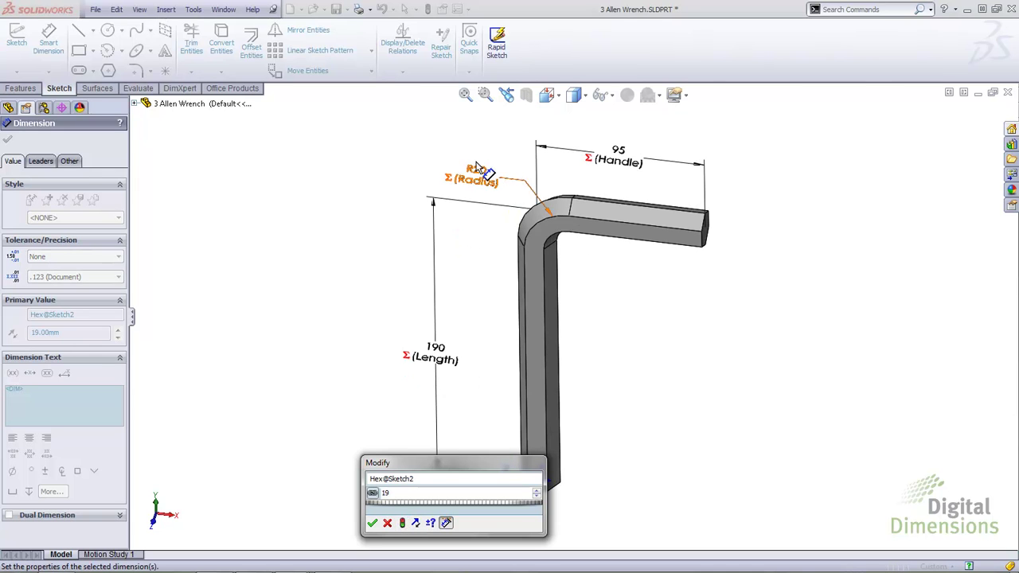
pyautogui.write('21')
pyautogui.click(402, 522)
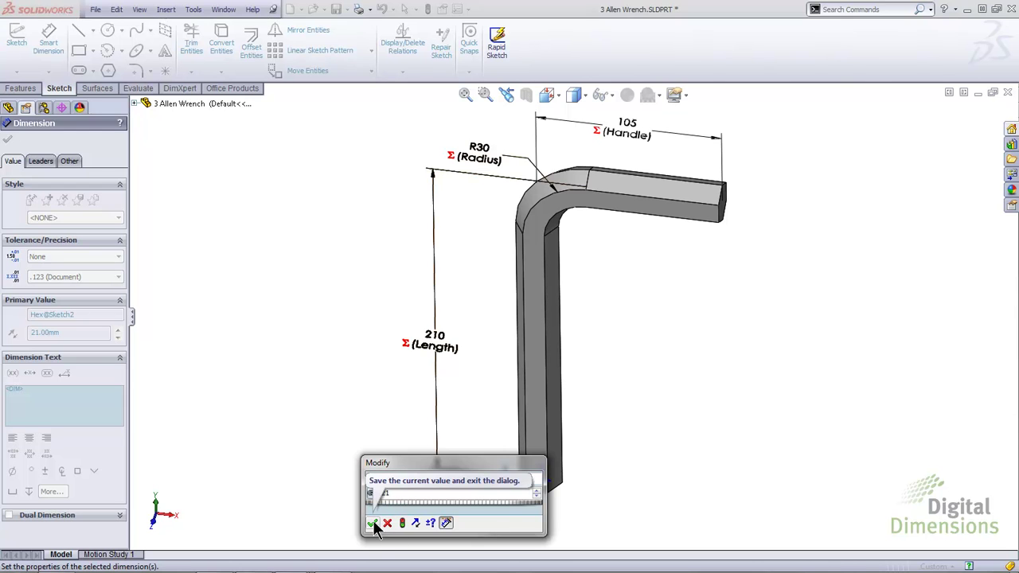
pyautogui.click(373, 522)
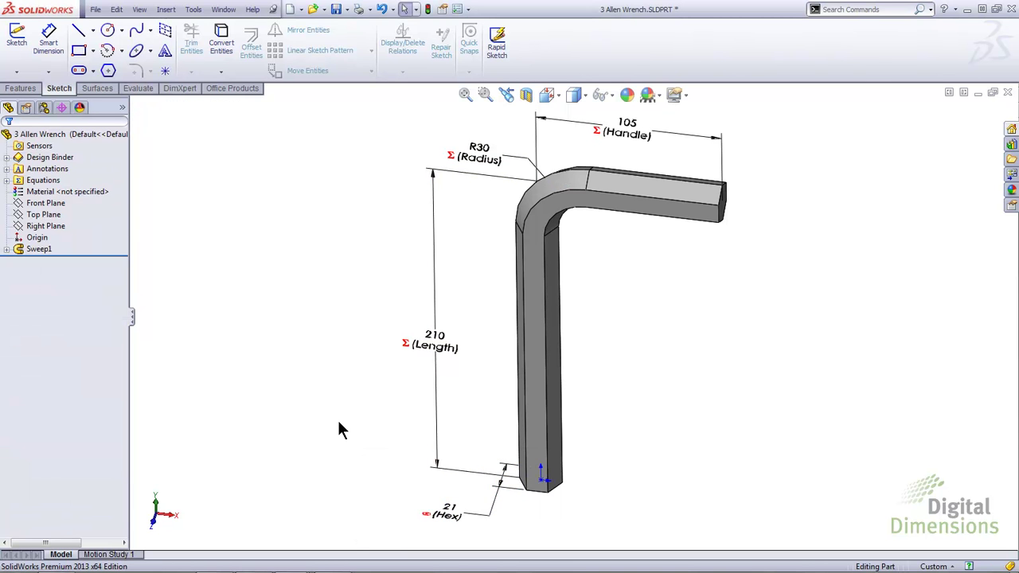
# Step: Review the wrench's Length, Handle and Radius equations in the equation manager and close it
pyautogui.rightClick(39, 182)
pyautogui.click(76, 188)
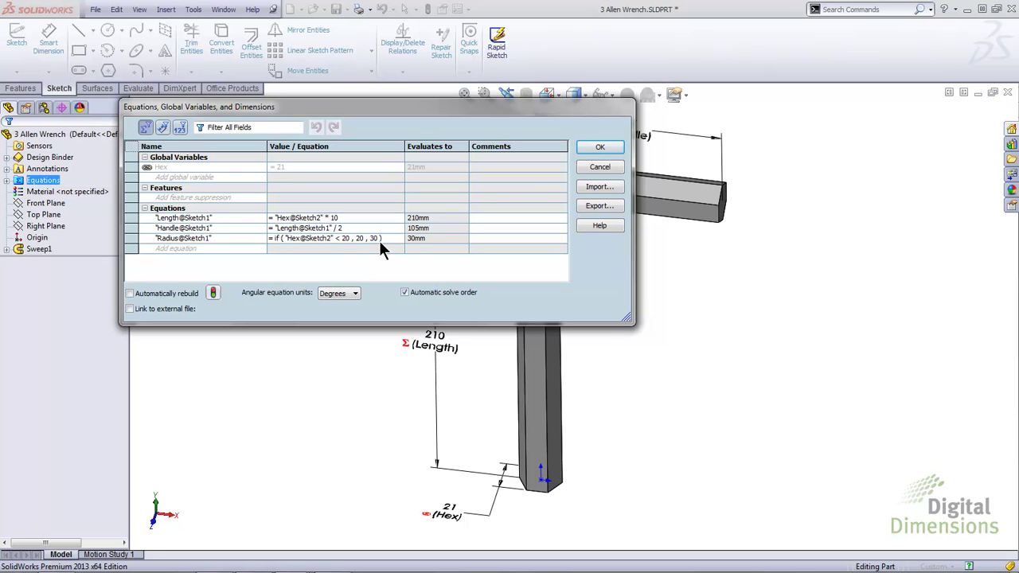
pyautogui.click(597, 150)
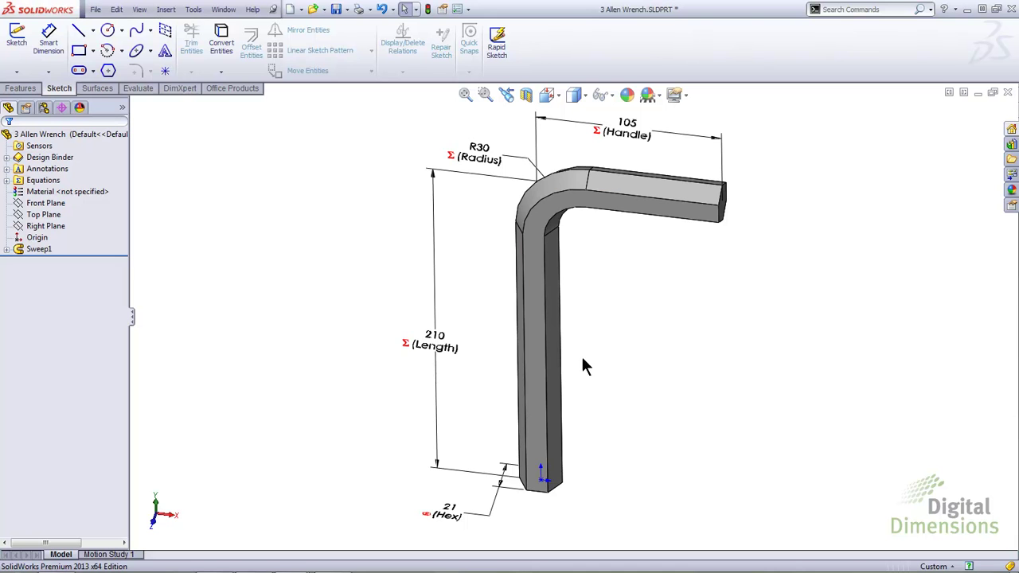
# Step: Configure the Hex dimension and add configurations 10 and 15 with Hex values of 10 mm and 15 mm
pyautogui.rightClick(449, 515)
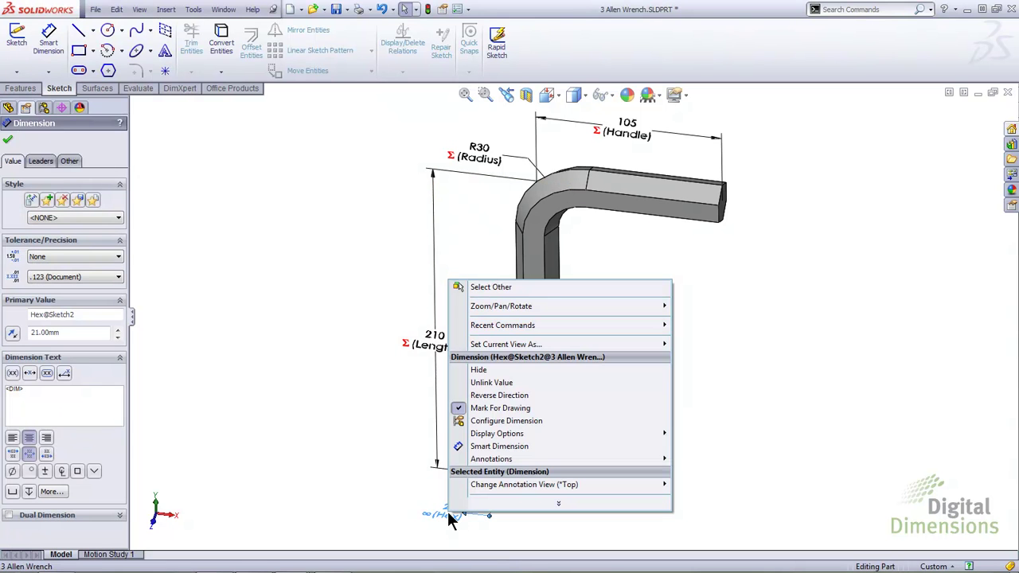
pyautogui.click(546, 421)
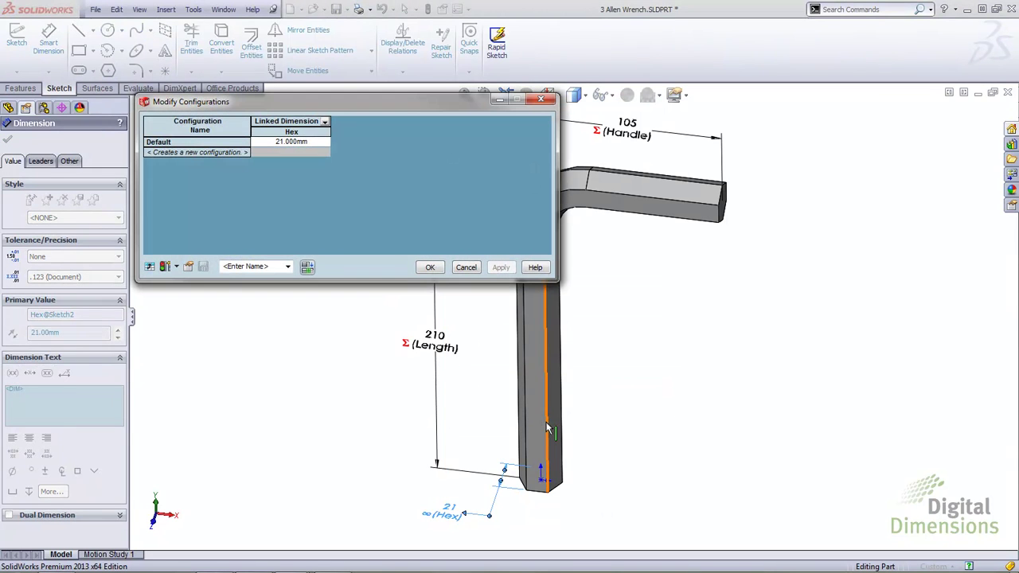
pyautogui.click(197, 153)
pyautogui.write('10')
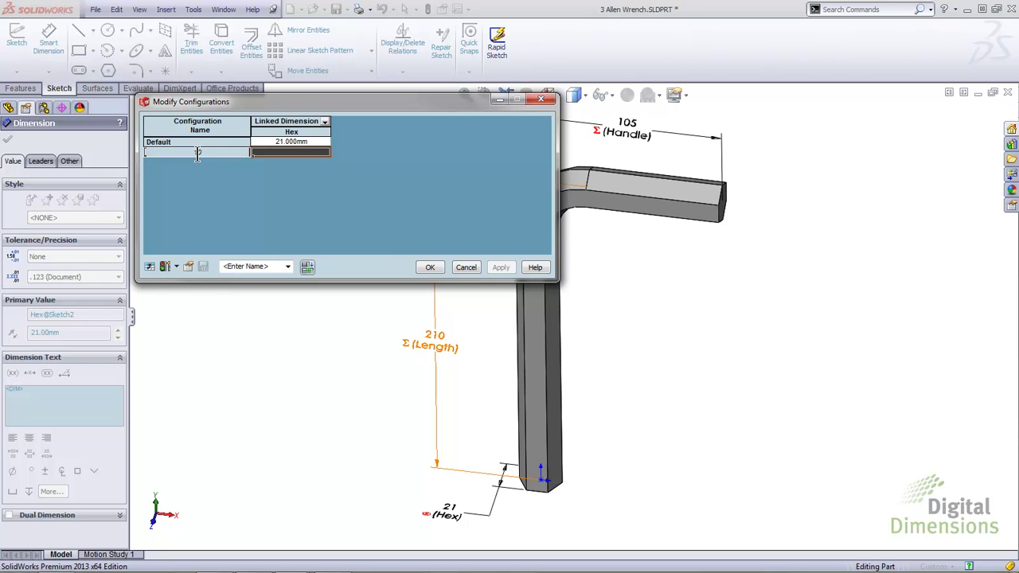
pyautogui.press('Tab')
pyautogui.write('10')
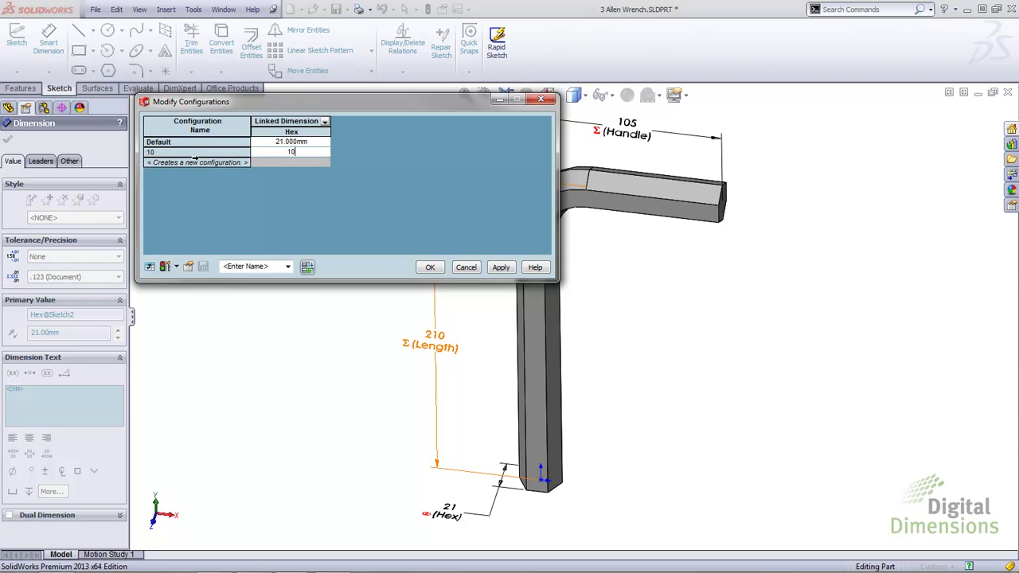
pyautogui.click(196, 163)
pyautogui.write('5')
pyautogui.press('Tab')
pyautogui.write('15')
# Step: Add configurations 17 and 19 with Hex values of 17 mm and 19 mm
pyautogui.click(193, 173)
pyautogui.write('17')
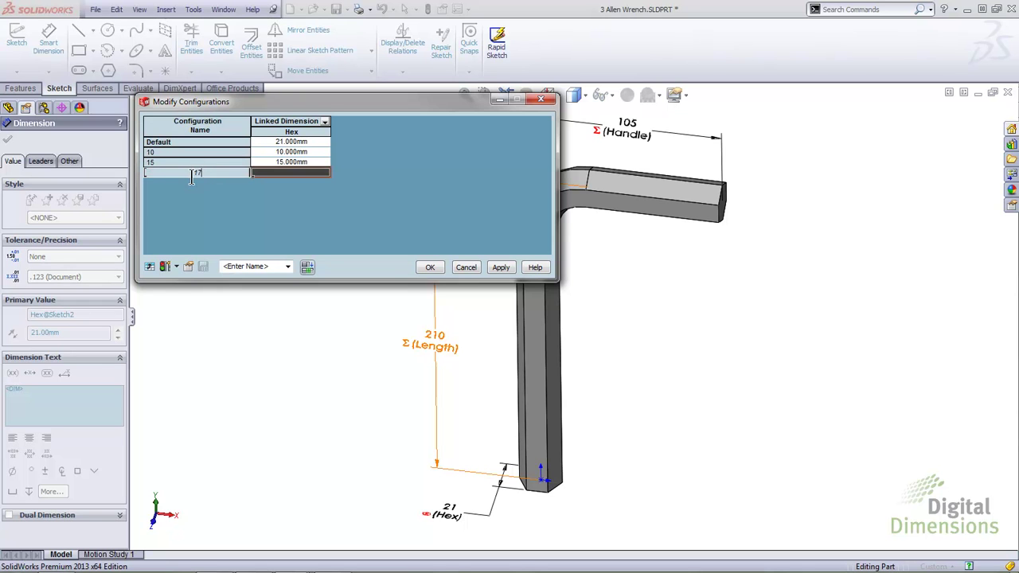
pyautogui.press('Tab')
pyautogui.write('1')
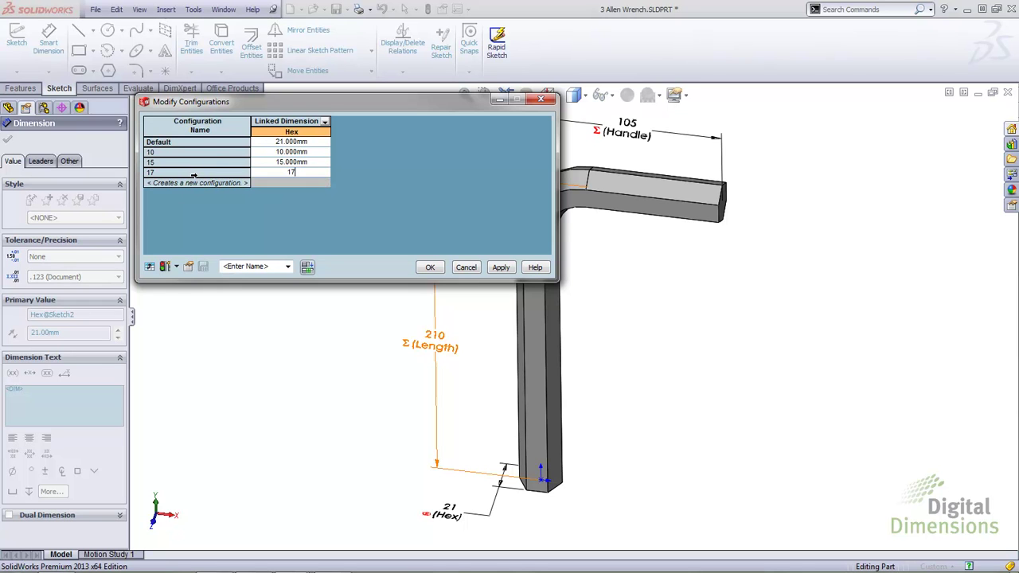
pyautogui.click(182, 184)
pyautogui.write('19')
pyautogui.press('Tab')
pyautogui.write('19')
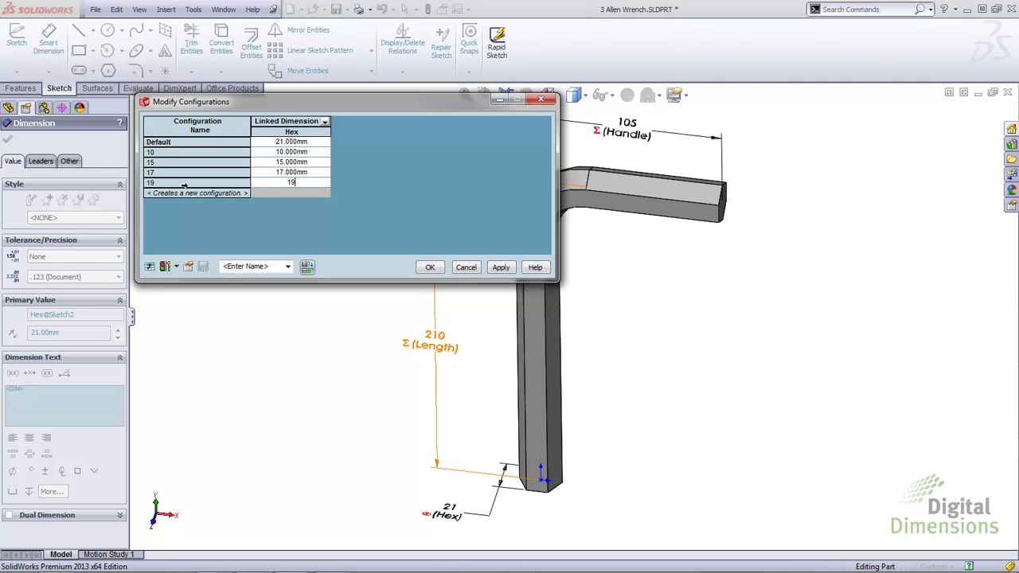
# Step: Add configurations 21 and 25 with Hex values of 21 mm and 25 mm, and accept the configuration table
pyautogui.click(217, 193)
pyautogui.write('21')
pyautogui.press('Tab')
pyautogui.write('21')
pyautogui.click(220, 204)
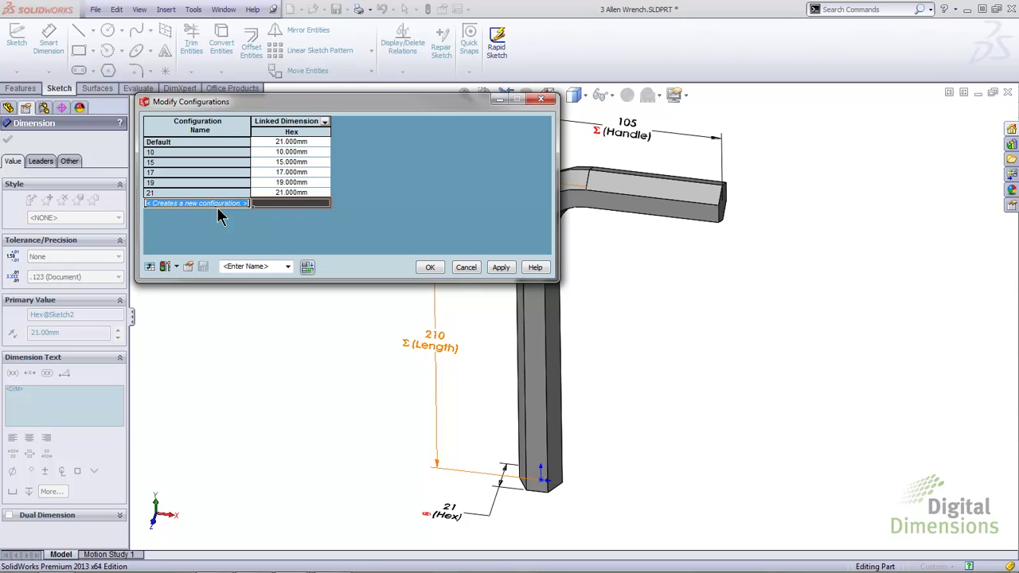
pyautogui.write('25')
pyautogui.press('Tab')
pyautogui.write('25')
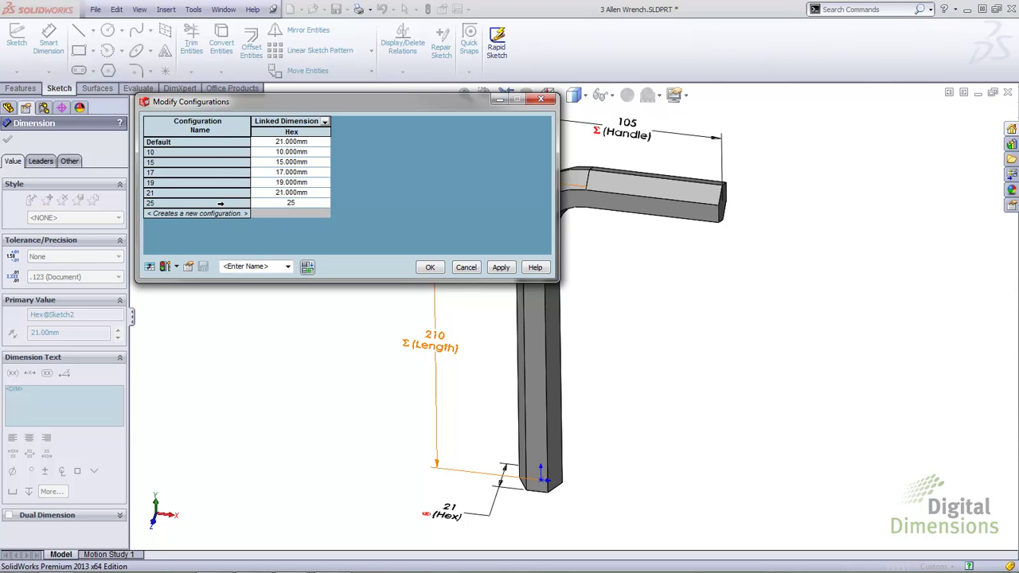
pyautogui.click(430, 267)
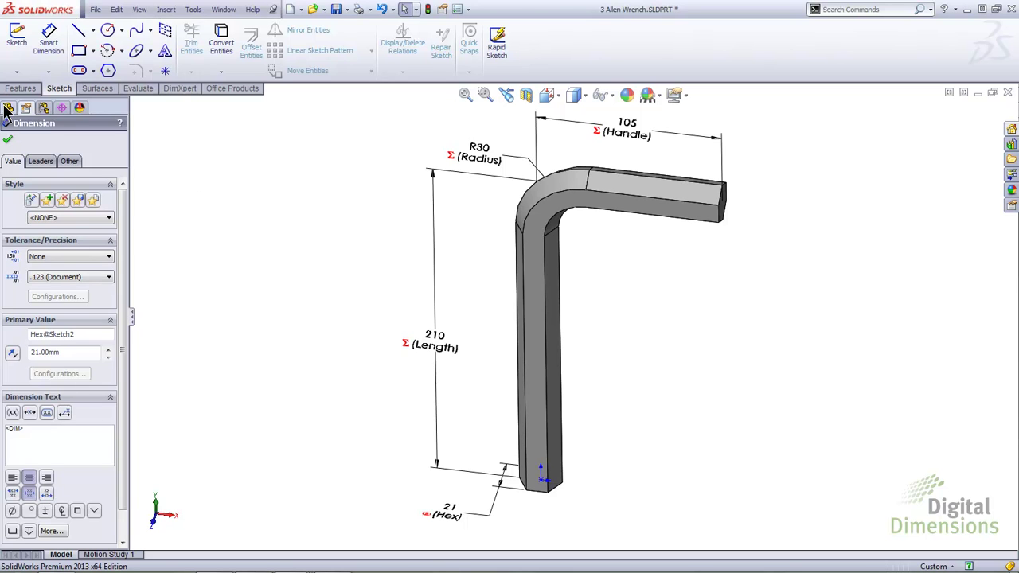
# Step: Activate the Allen wrench configurations 10, 15, 17, 19, 21 and 25 in turn to check the resized geometry
pyautogui.click(44, 109)
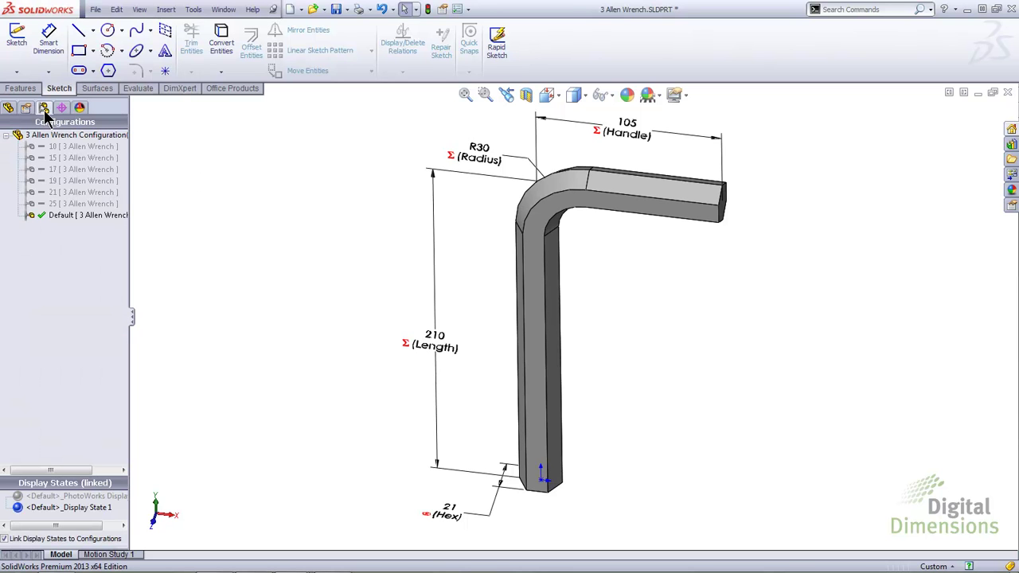
pyautogui.click(70, 148)
pyautogui.doubleClick(68, 148)
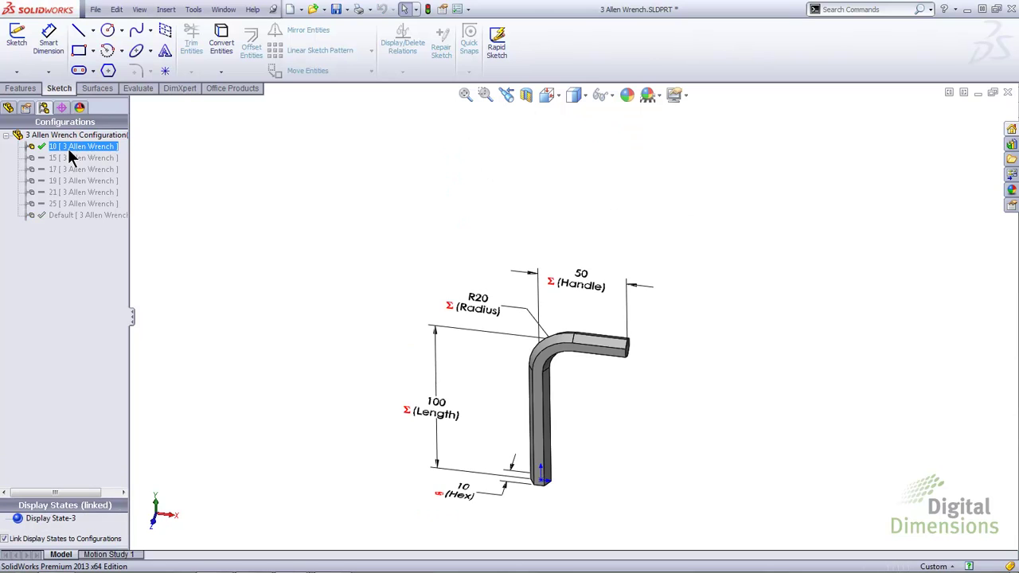
pyautogui.doubleClick(73, 157)
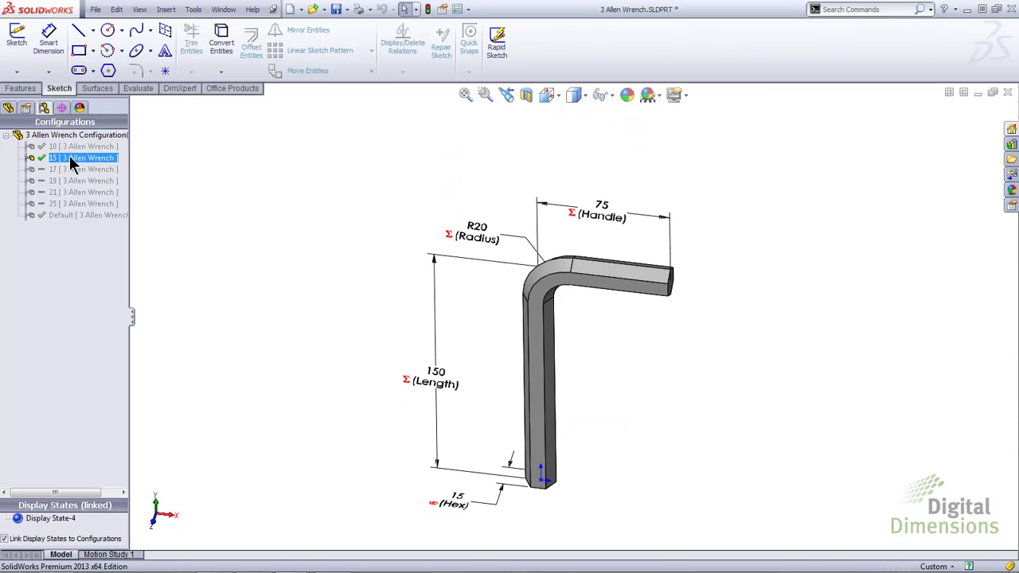
pyautogui.doubleClick(75, 169)
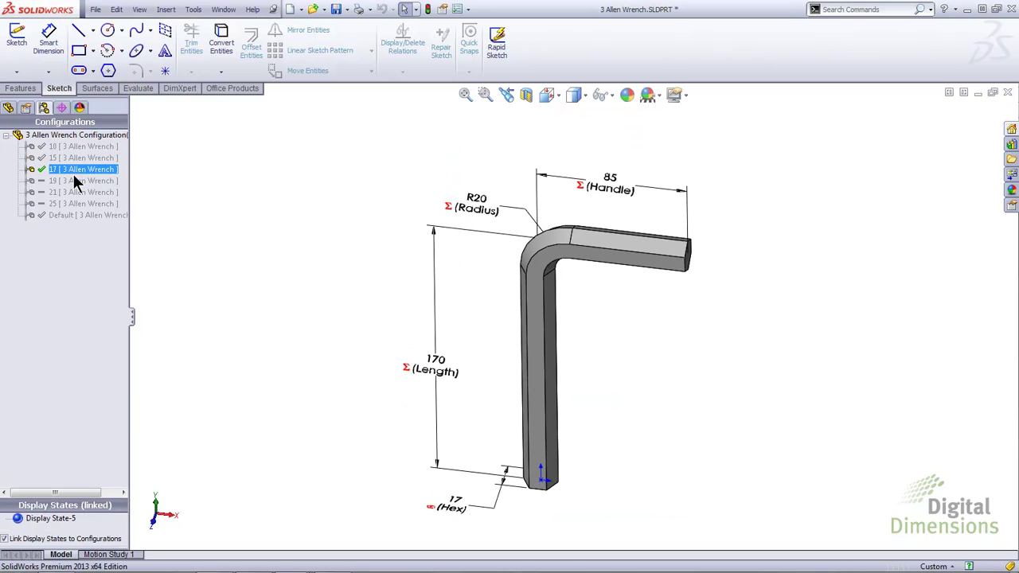
pyautogui.doubleClick(75, 181)
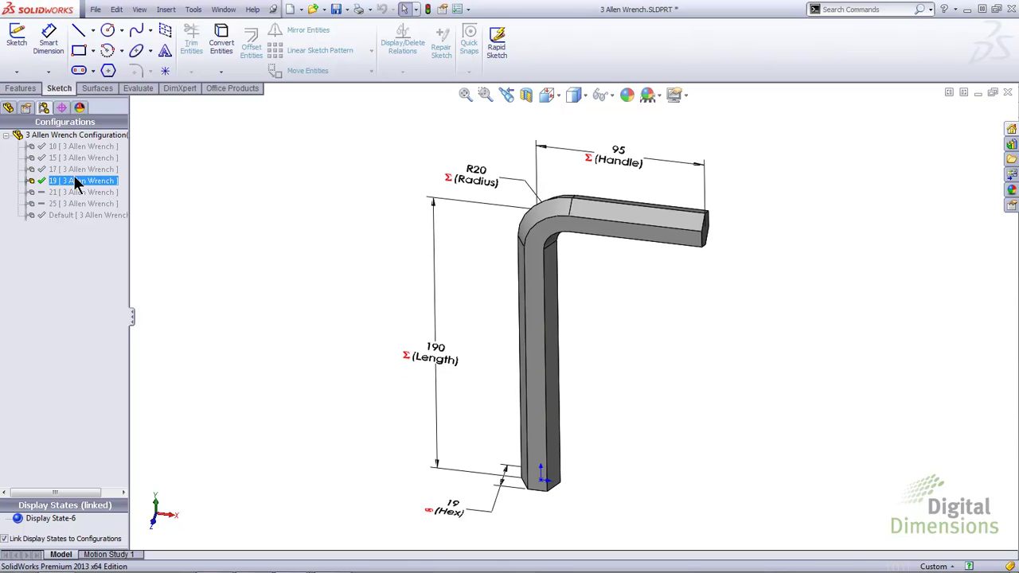
pyautogui.doubleClick(77, 193)
pyautogui.doubleClick(79, 205)
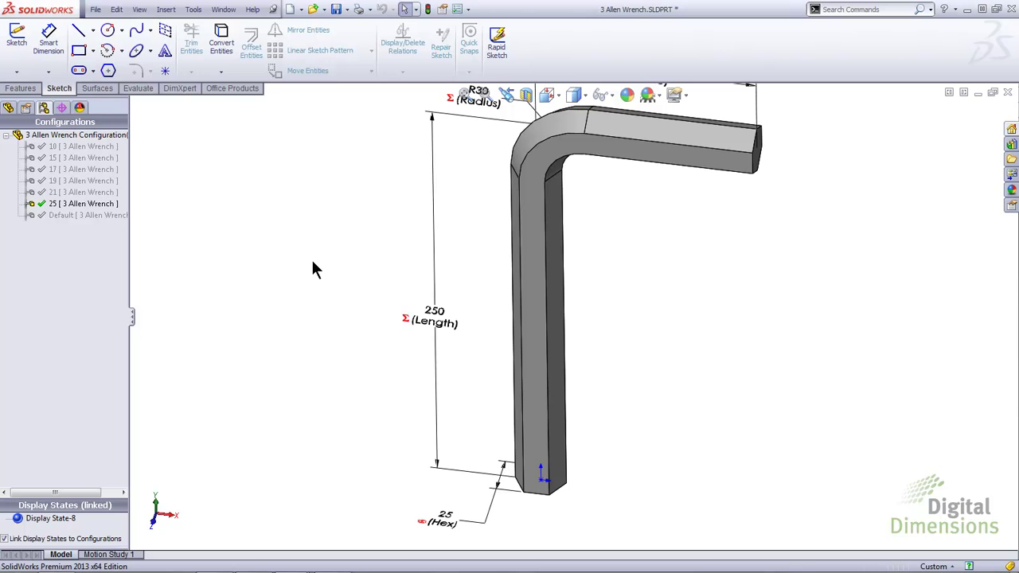
pyautogui.press('f')
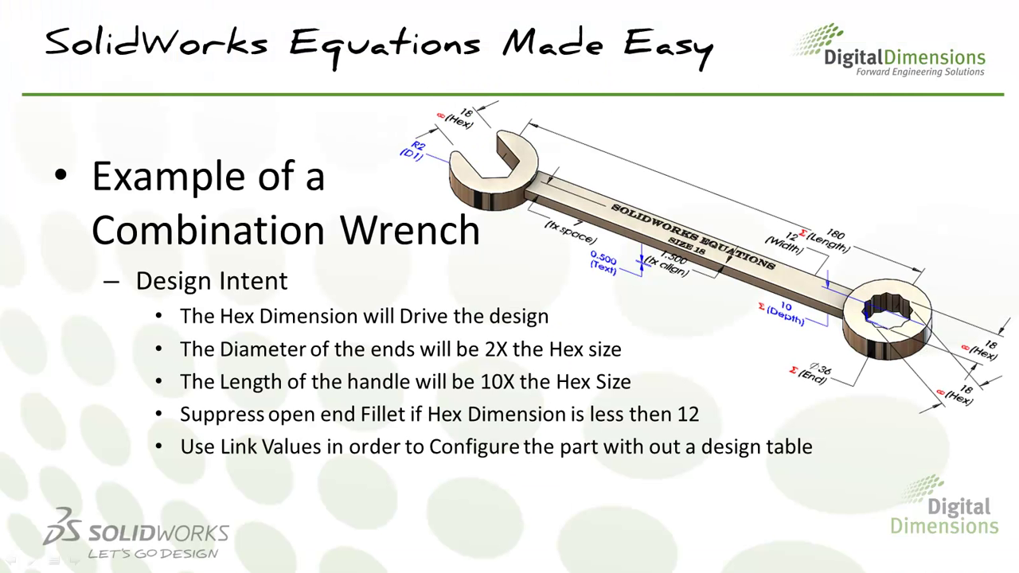
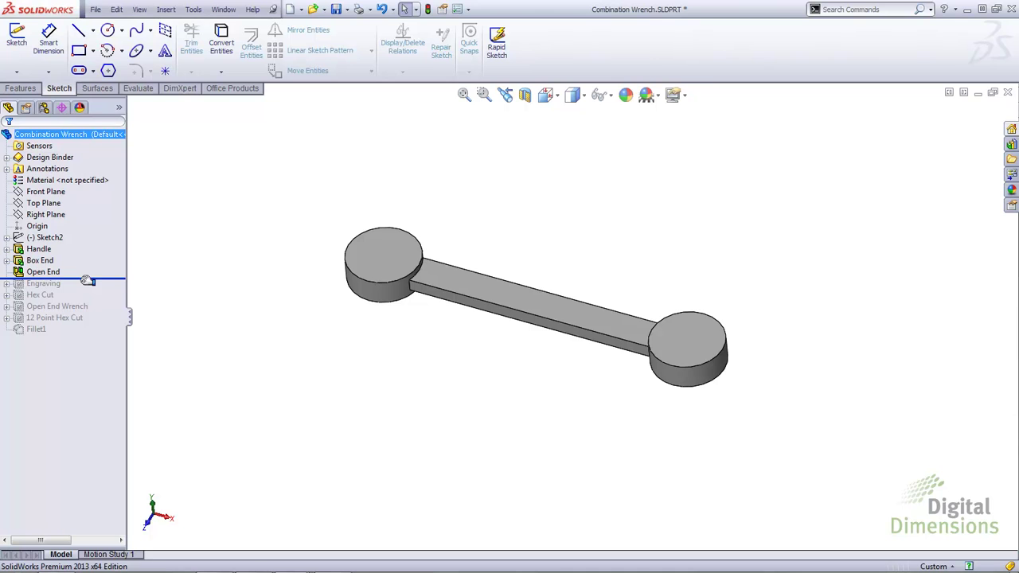
# Step: Roll the Combination Wrench's feature history forward past Engraving, Hex Cut and Open End Wrench
pyautogui.click(328, 333)
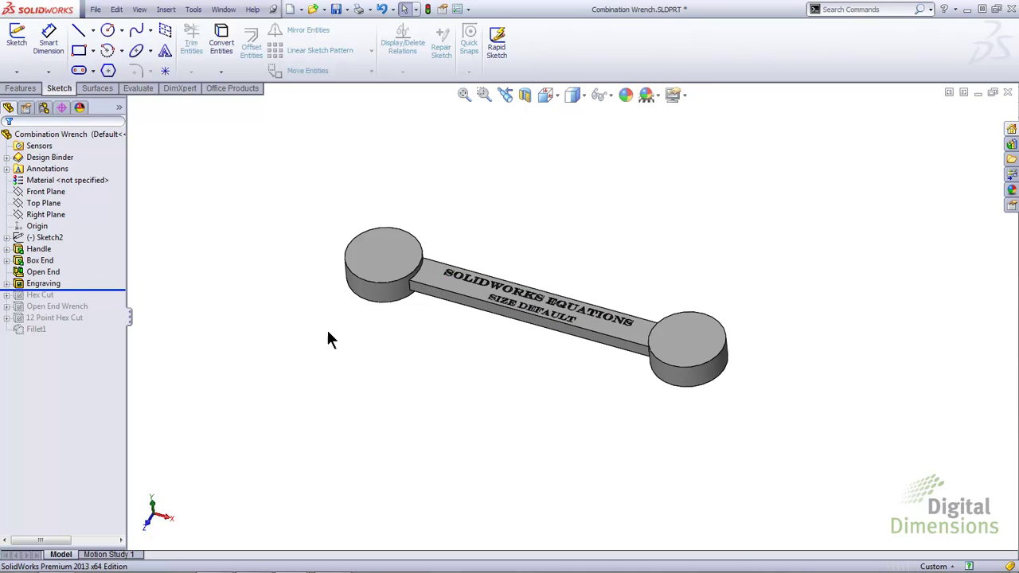
pyautogui.scroll(-4, 530, 314)
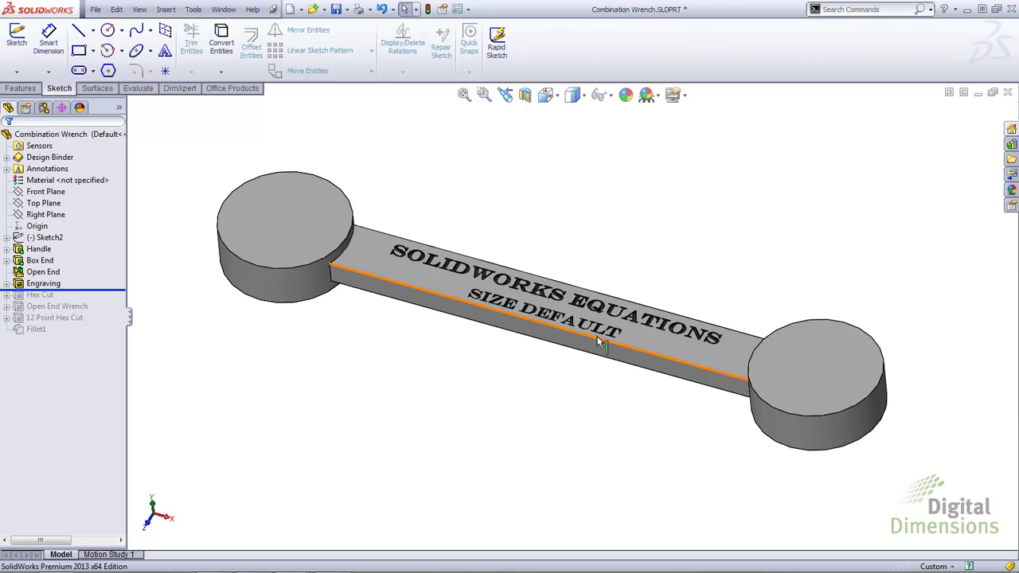
pyautogui.moveTo(90, 292); pyautogui.dragTo(98, 302)
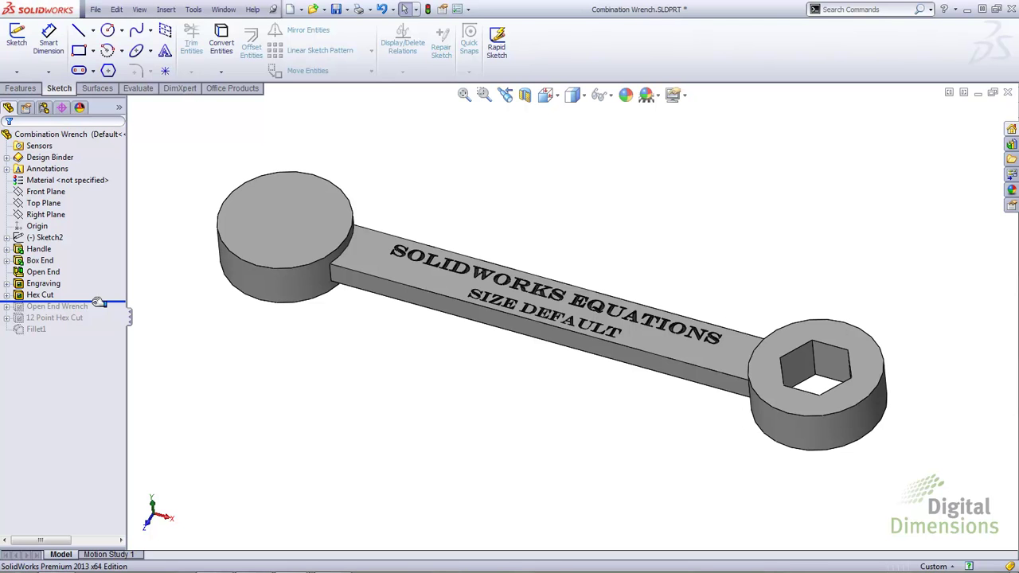
pyautogui.click(51, 297)
pyautogui.moveTo(42, 301); pyautogui.dragTo(80, 316)
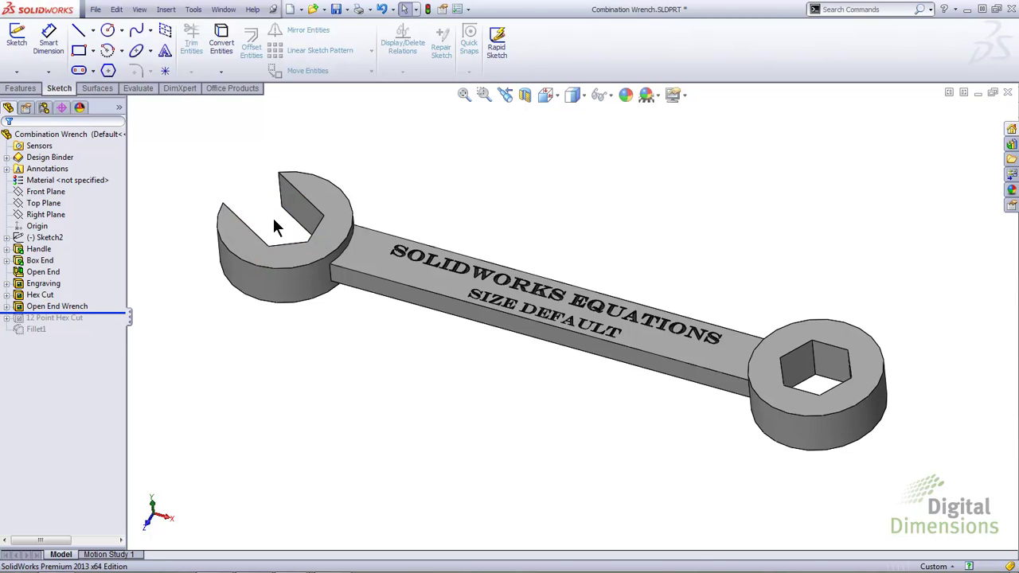
# Step: Roll the history forward past 12 Point Hex Cut and select its sketch to inspect the profile
pyautogui.moveTo(113, 312); pyautogui.dragTo(111, 322)
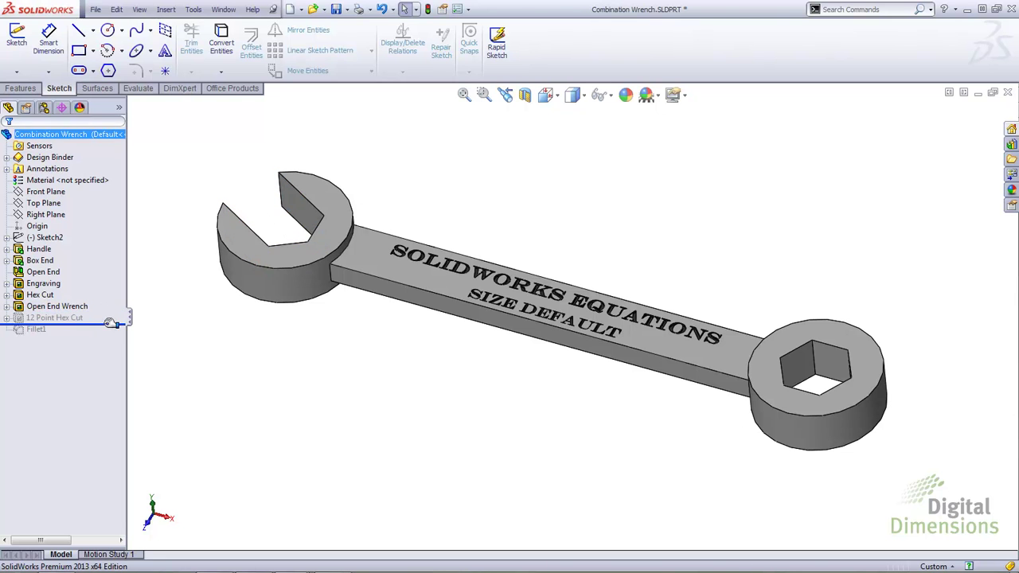
pyautogui.click(60, 320)
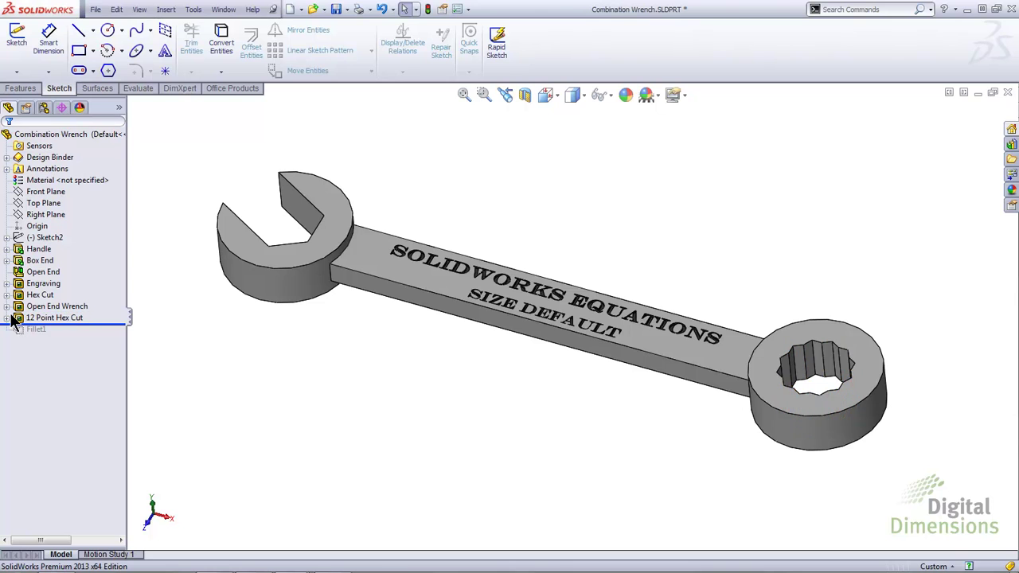
pyautogui.click(7, 319)
pyautogui.click(44, 328)
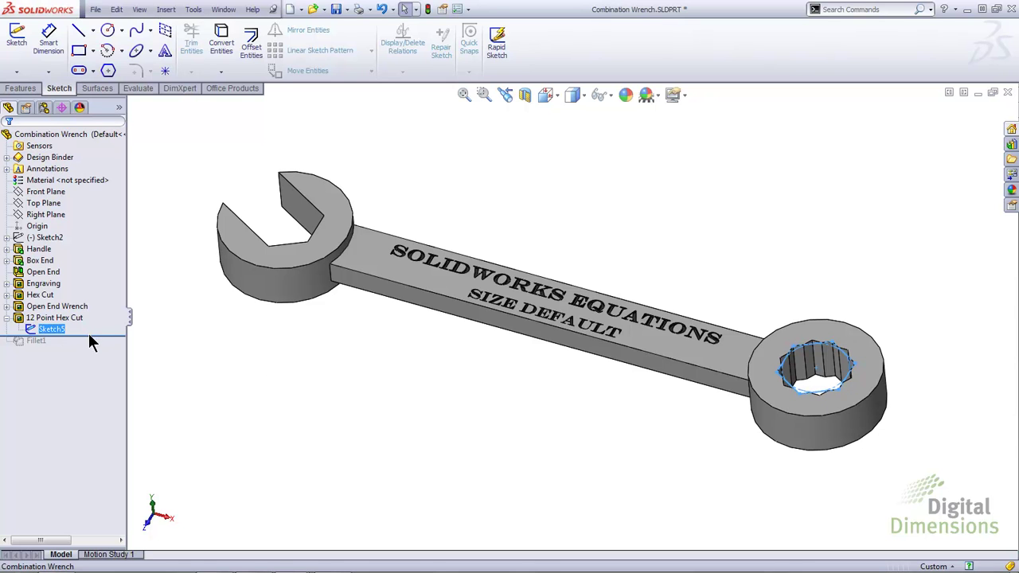
# Step: Roll the history forward past Fillet1 and highlight that fillet on the open end
pyautogui.moveTo(97, 337)
pyautogui.mouseDown()
pyautogui.moveTo(107, 317)
pyautogui.moveTo(87, 347)
pyautogui.mouseUp()
pyautogui.click(32, 341)
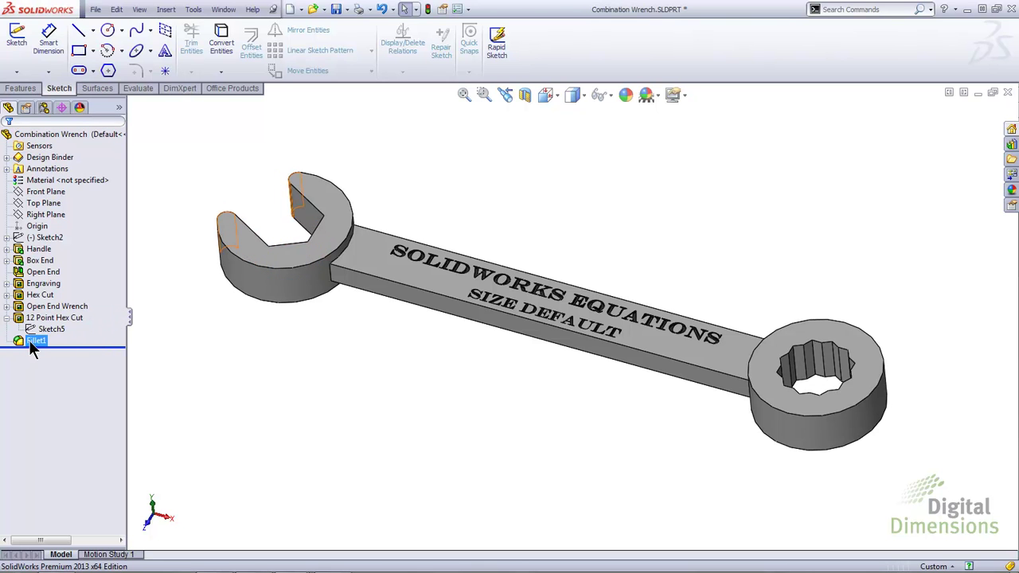
pyautogui.click(220, 360)
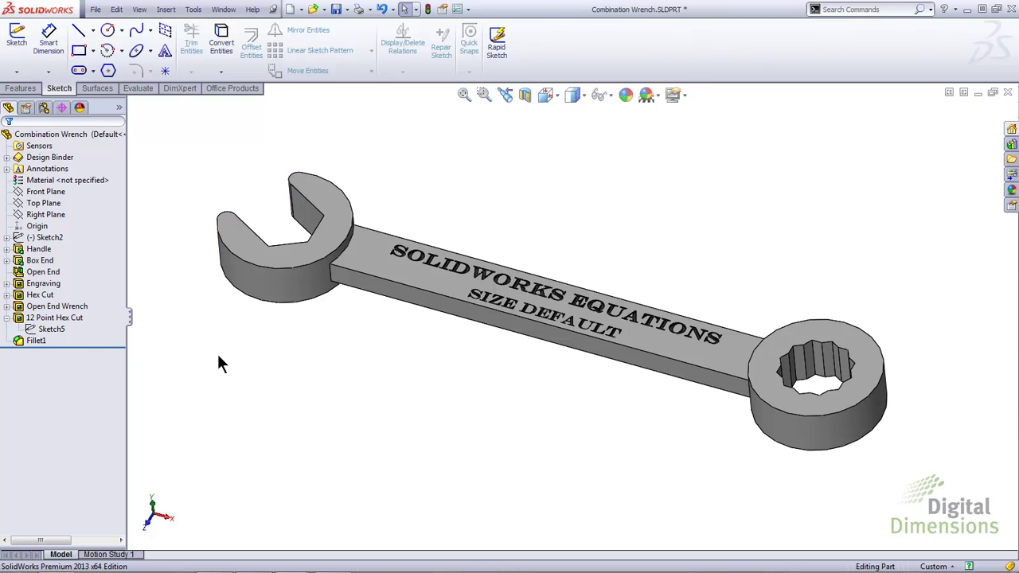
# Step: Show the combination wrench's feature dimensions together with their dimension names
pyautogui.click(47, 170)
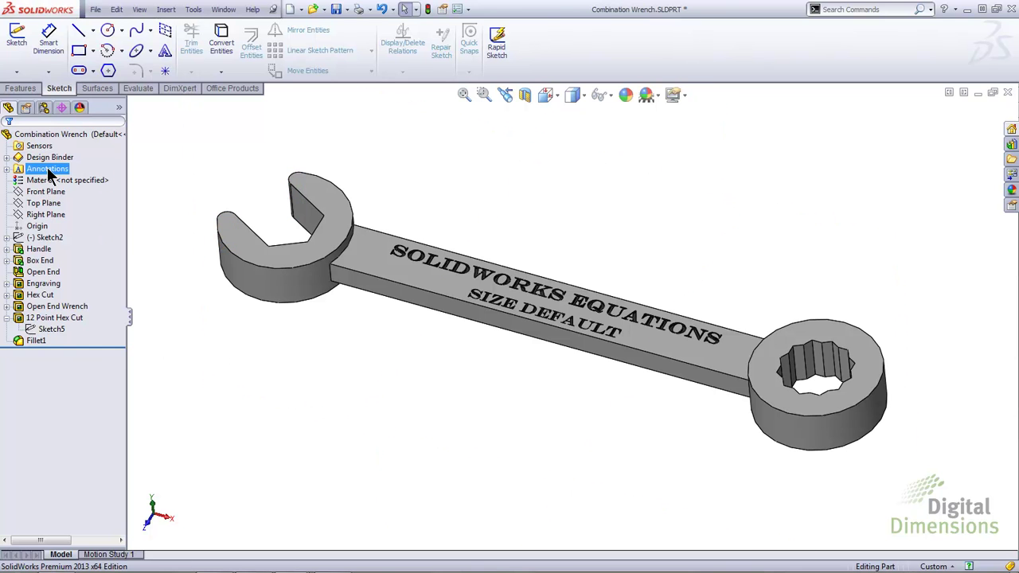
pyautogui.rightClick(48, 171)
pyautogui.click(86, 210)
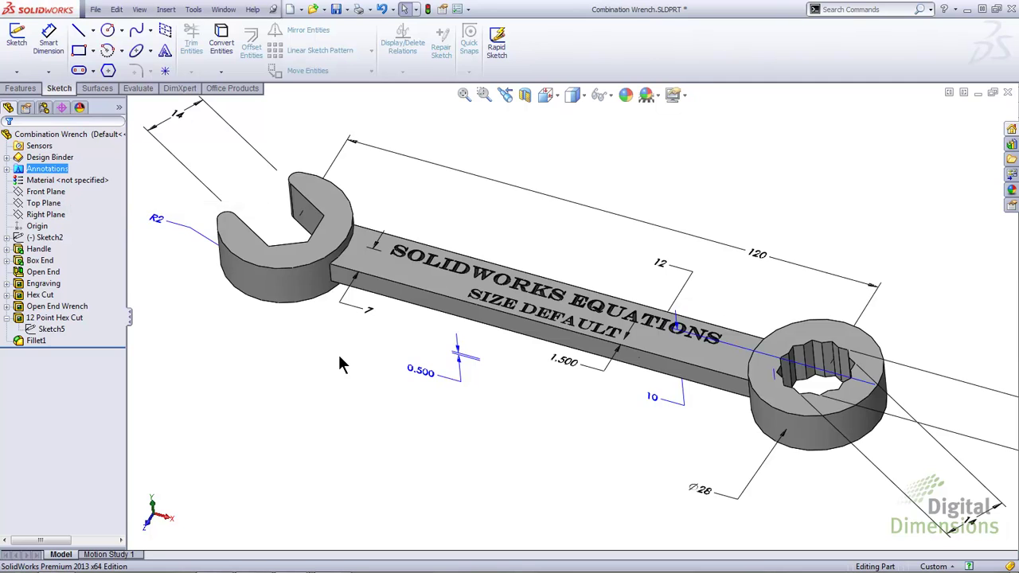
pyautogui.press('f')
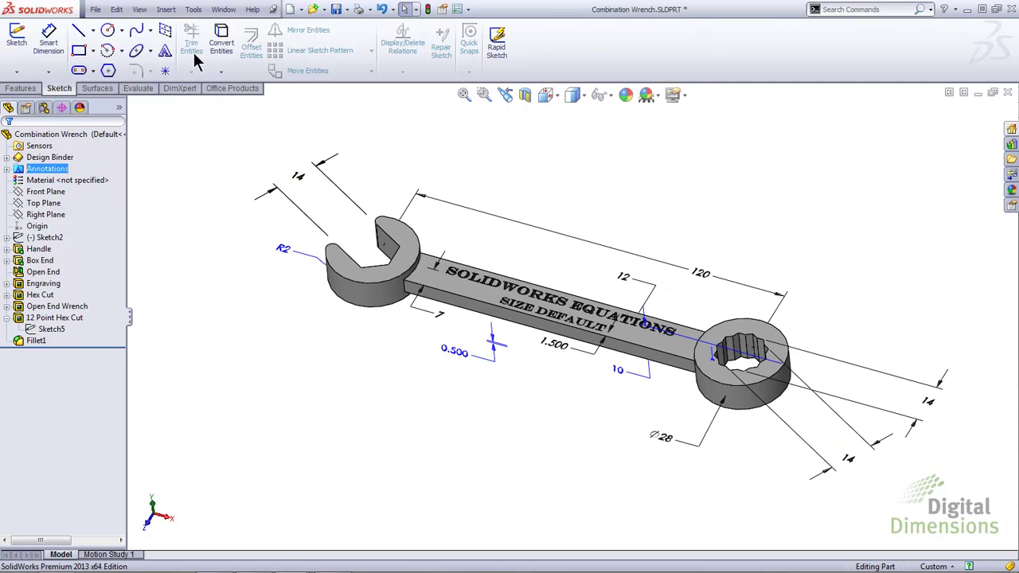
pyautogui.click(140, 10)
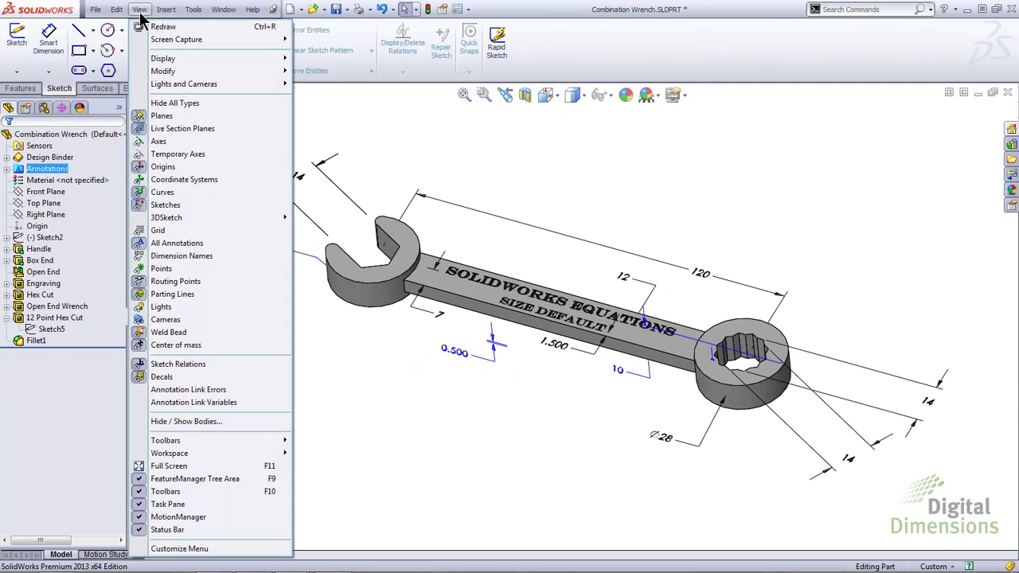
pyautogui.click(219, 258)
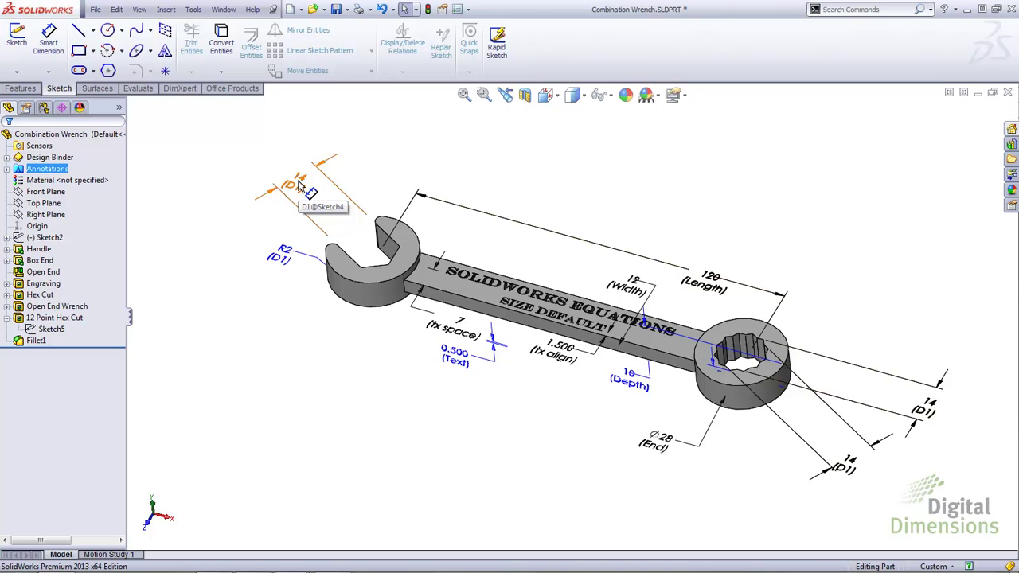
# Step: Link the box end's hex dimension D1@Sketch3 to a new shared value named Hex
pyautogui.rightClick(937, 410)
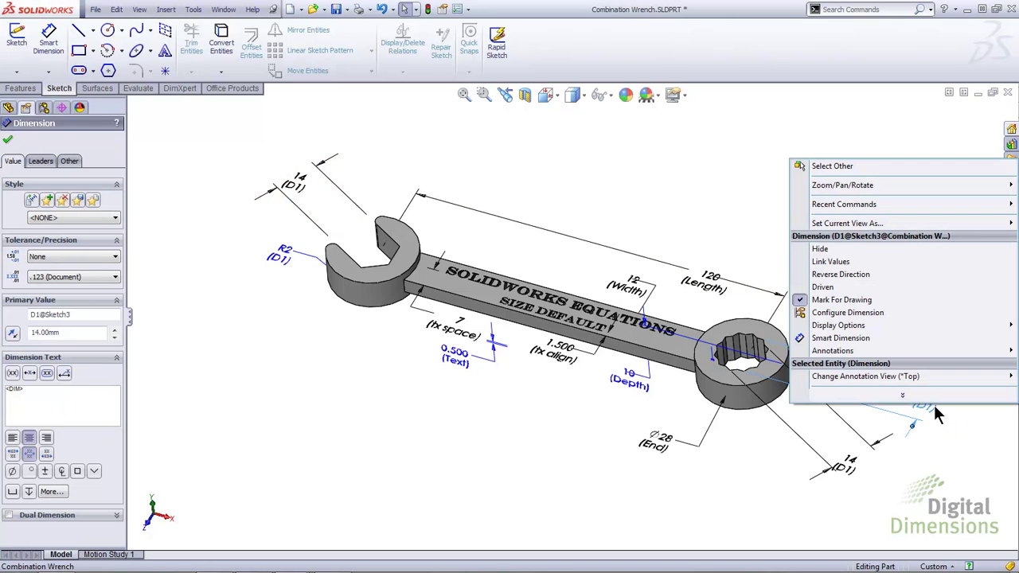
pyautogui.click(857, 260)
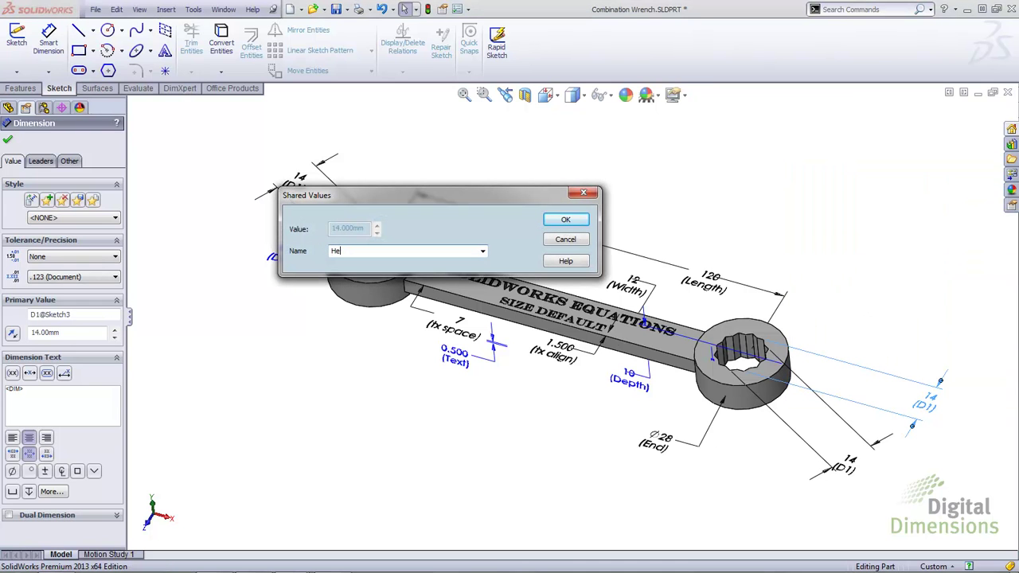
pyautogui.write('Hex')
pyautogui.press('Return')
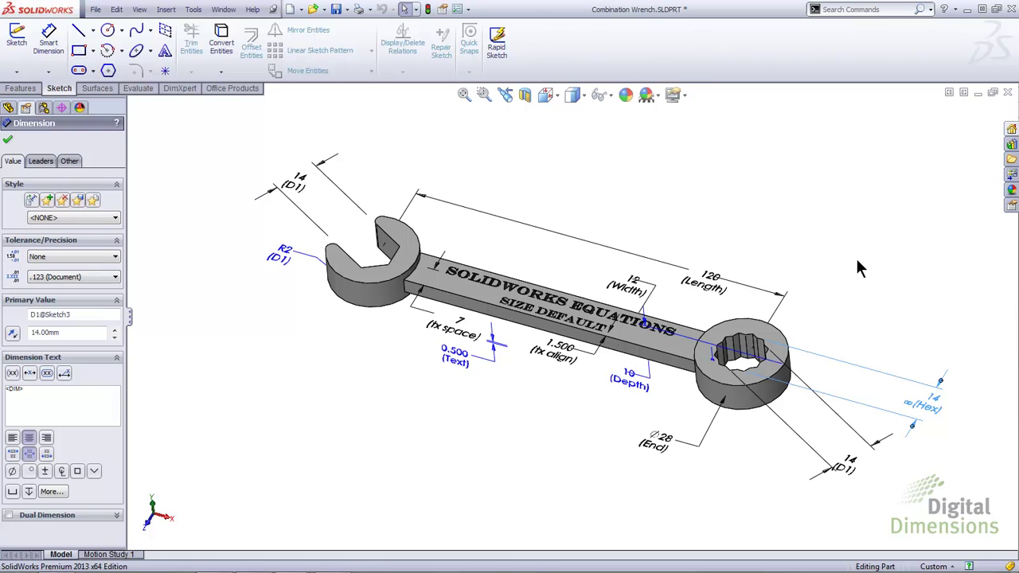
# Step: Link the 12-point cut's second hex dimension, D1@Sketch5, on the box end to the shared value Hex
pyautogui.rightClick(847, 465)
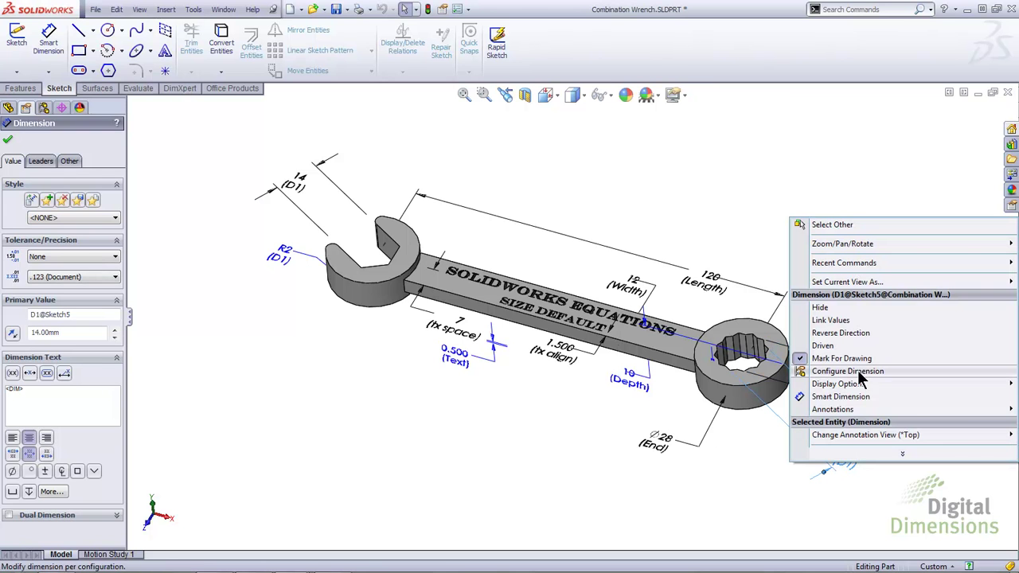
pyautogui.click(831, 321)
pyautogui.click(483, 251)
pyautogui.click(398, 264)
pyautogui.click(578, 220)
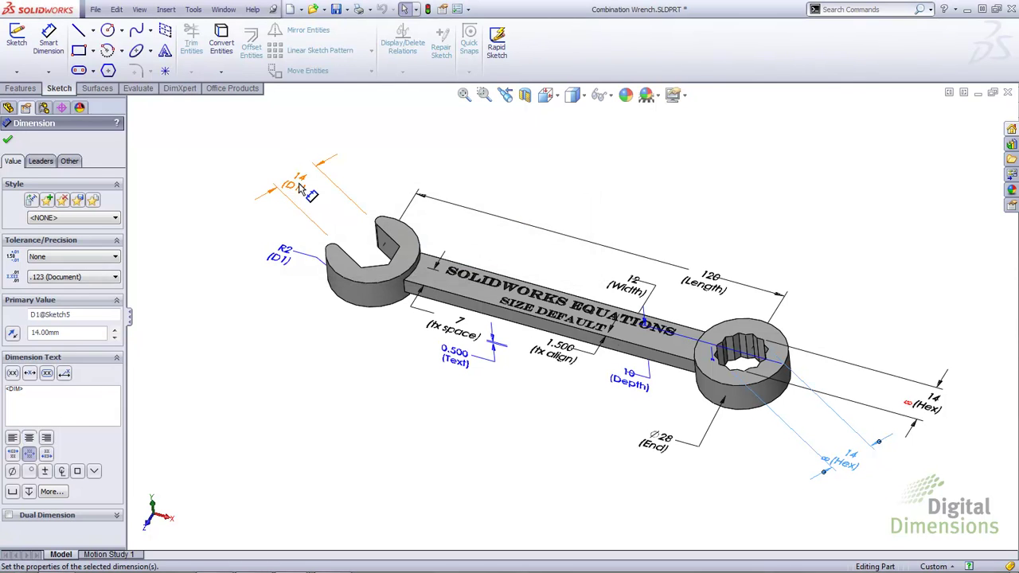
# Step: Link the open end's jaw width dimension, D1@Sketch4, to the shared value Hex
pyautogui.rightClick(303, 184)
pyautogui.click(379, 287)
pyautogui.click(480, 253)
pyautogui.click(398, 264)
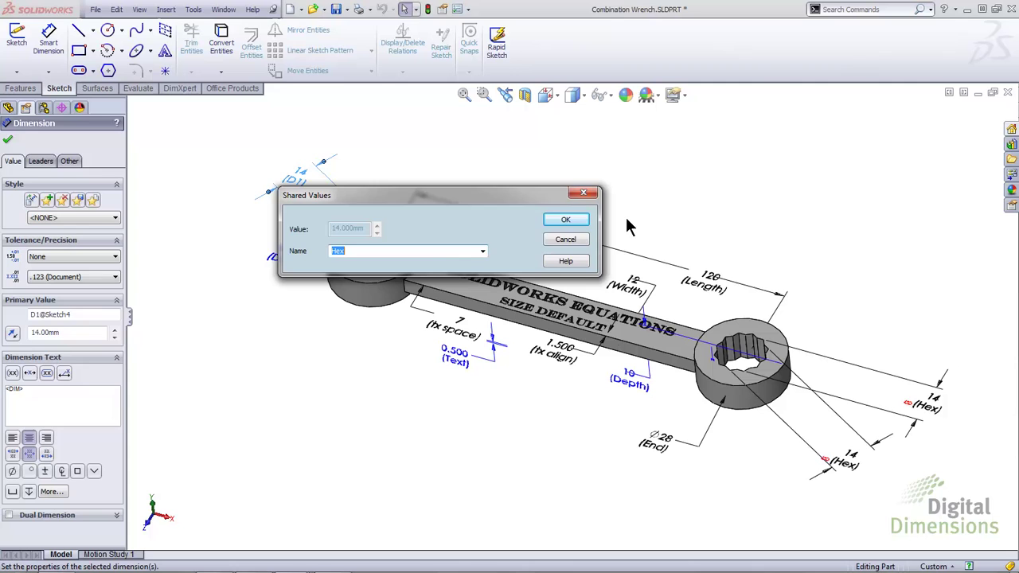
pyautogui.click(565, 220)
pyautogui.click(563, 205)
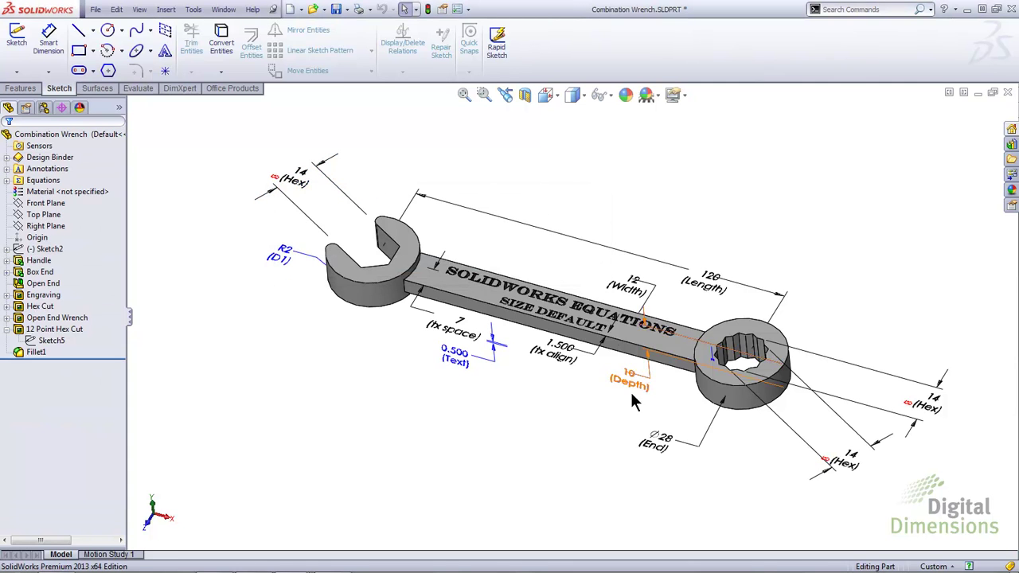
# Step: Drive the box end's outer diameter, End@Sketch9, with the equation 2 * "Hex@Sketch5"
pyautogui.click(658, 437)
pyautogui.write('=')
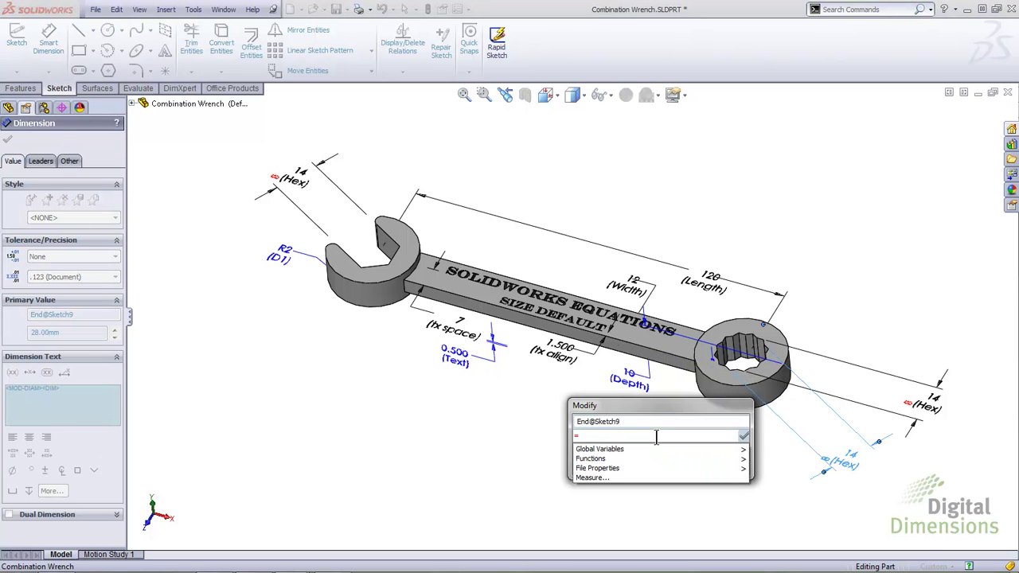
pyautogui.write('2*')
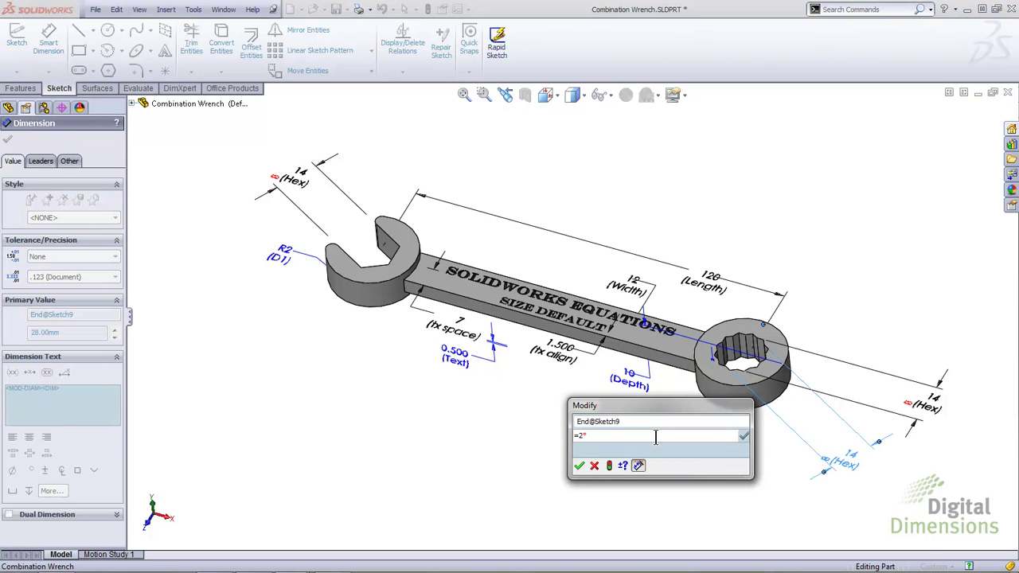
pyautogui.click(843, 463)
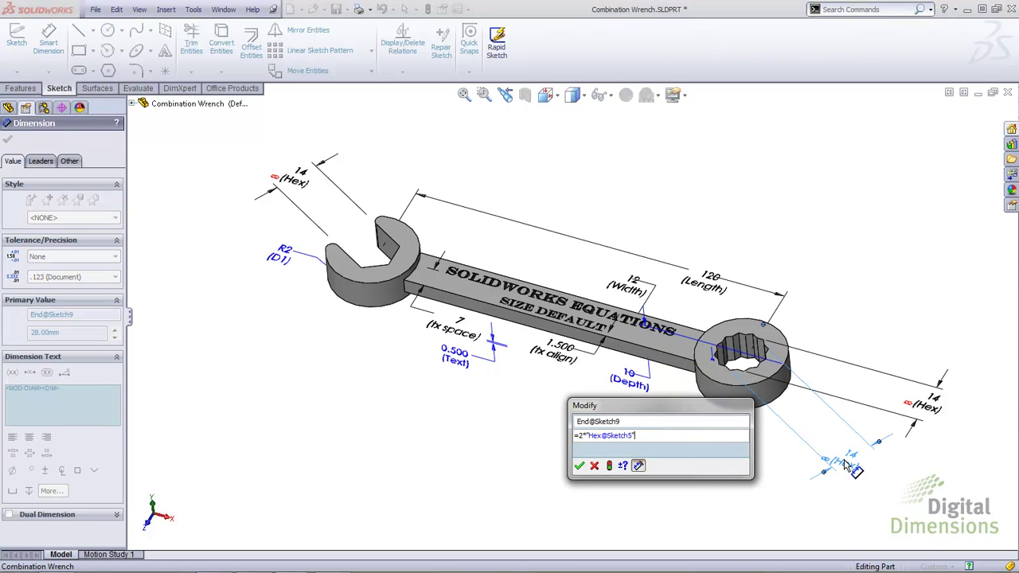
pyautogui.click(579, 466)
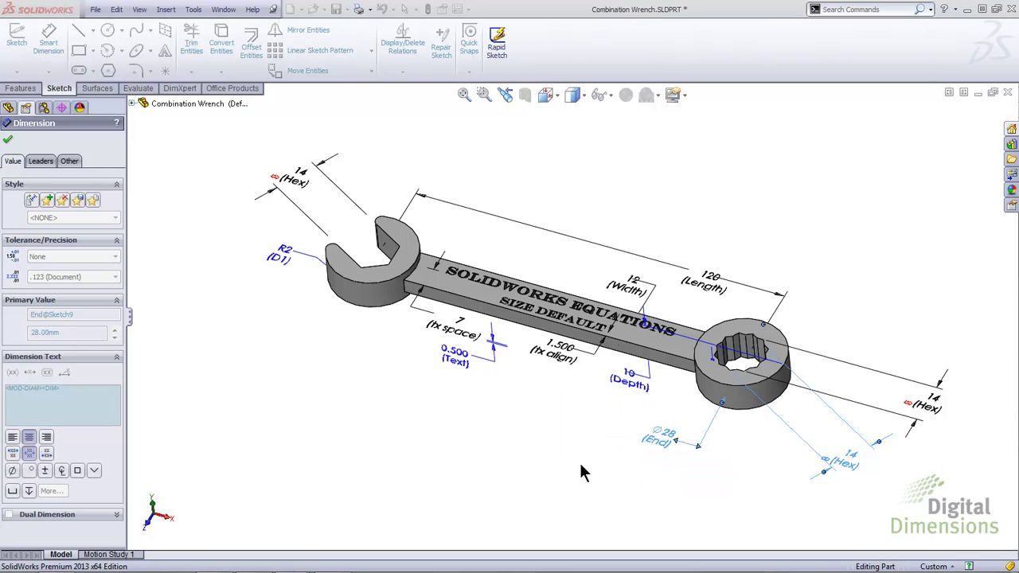
# Step: Drive the wrench length, Length@Sketch1, with the equation 10 * "Hex@Sketch5"
pyautogui.doubleClick(711, 279)
pyautogui.write('=')
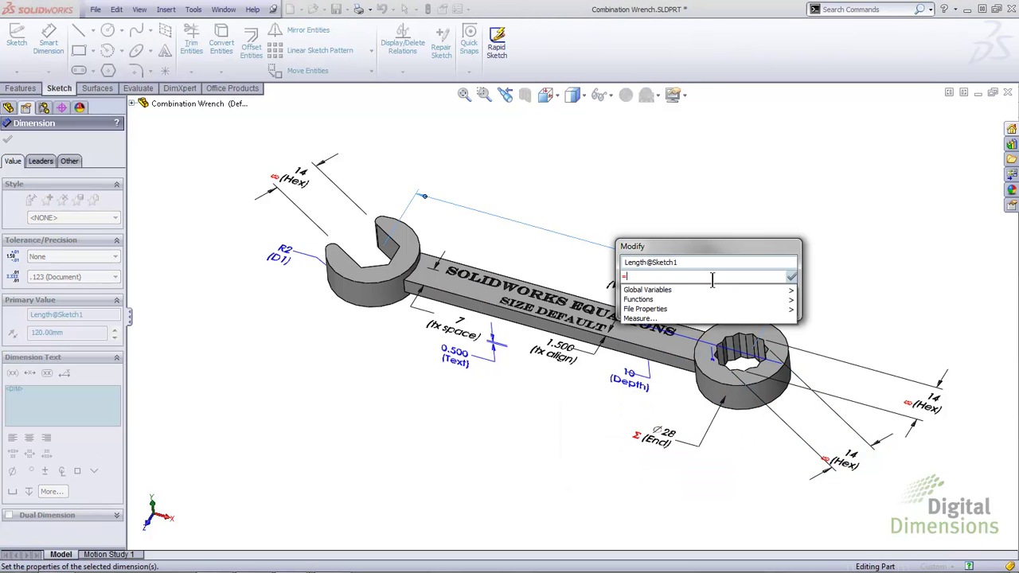
pyautogui.write('10*')
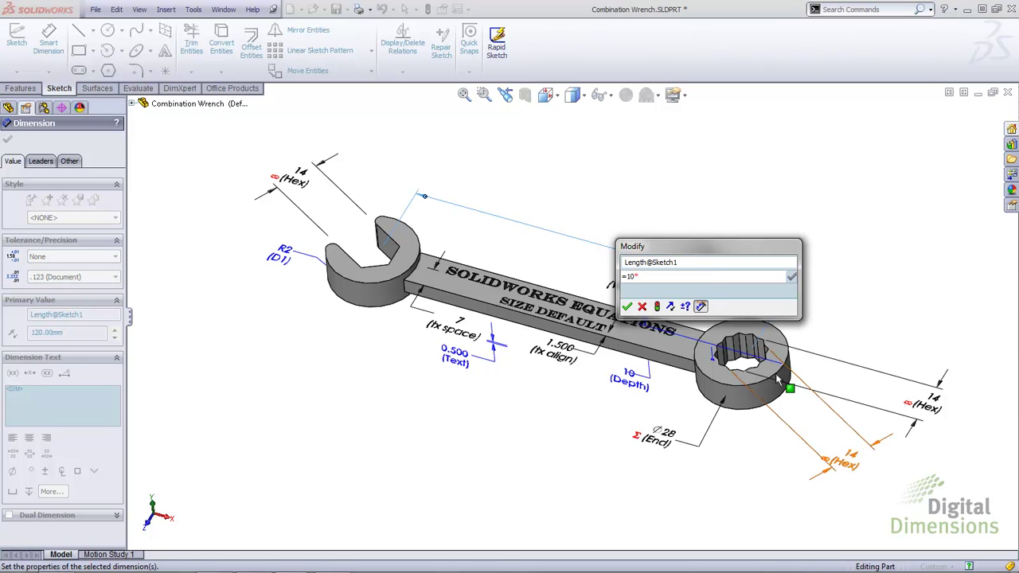
pyautogui.click(846, 460)
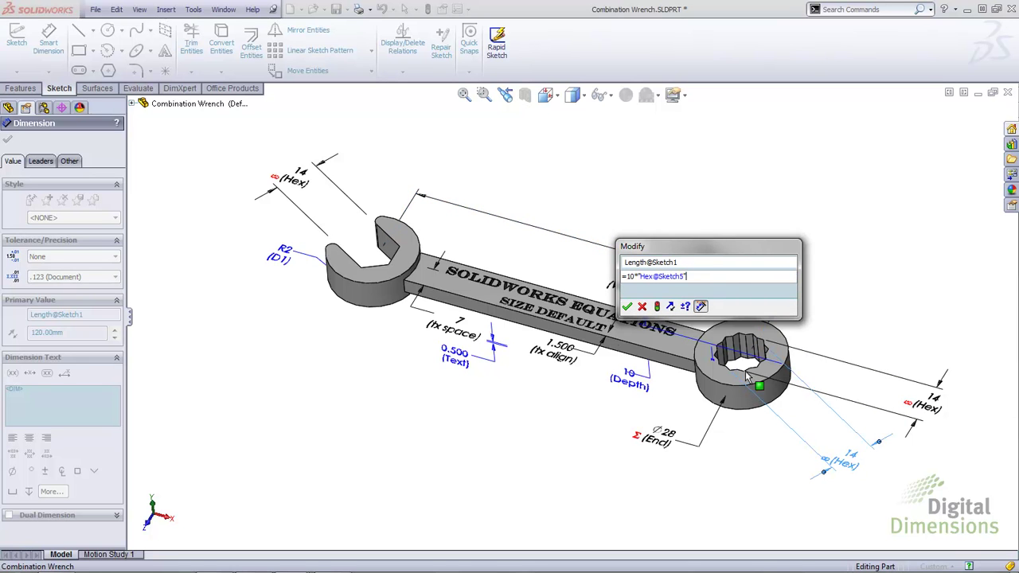
pyautogui.click(626, 306)
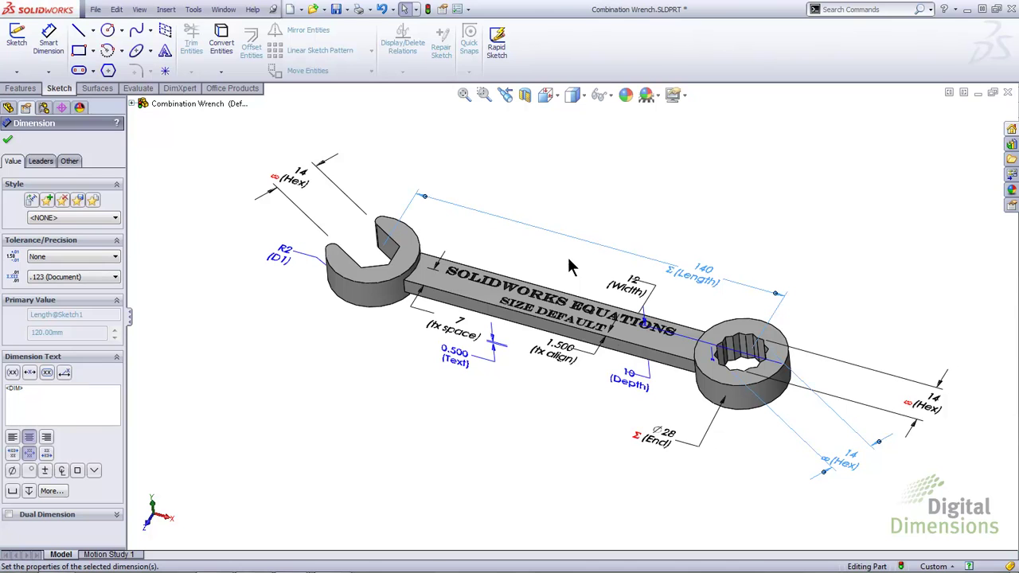
# Step: Drive the box end's depth, Depth@Box End, with the equation 2 * "D1@Handle"
pyautogui.click(655, 368)
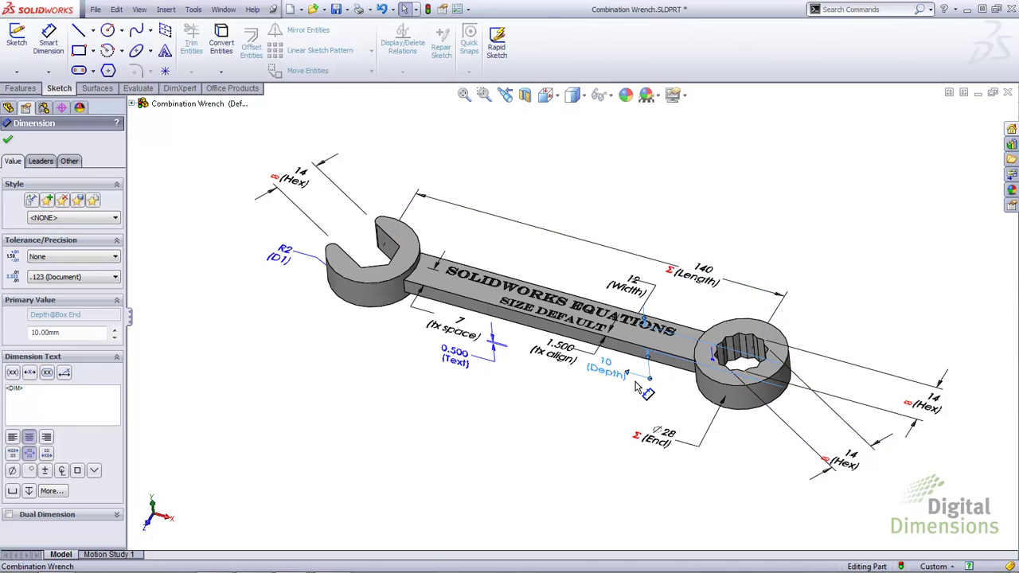
pyautogui.doubleClick(607, 370)
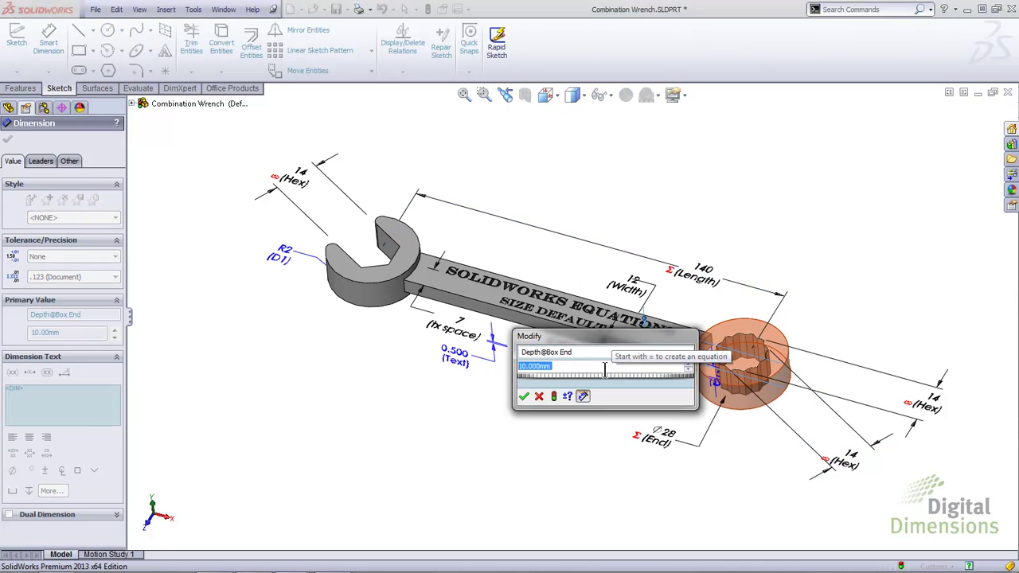
pyautogui.write('=2*"D1@Handle"')
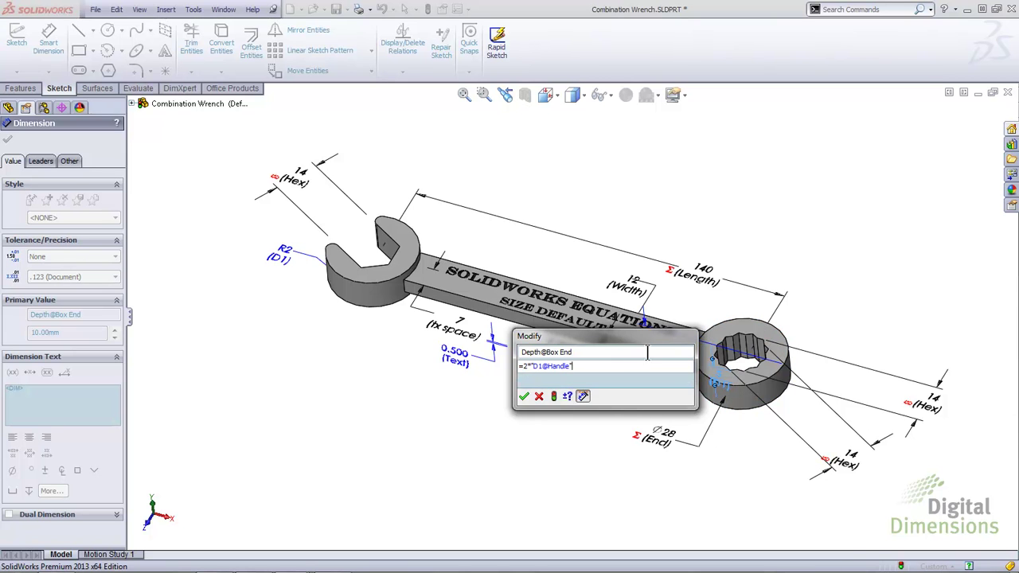
pyautogui.moveTo(637, 335); pyautogui.dragTo(543, 366)
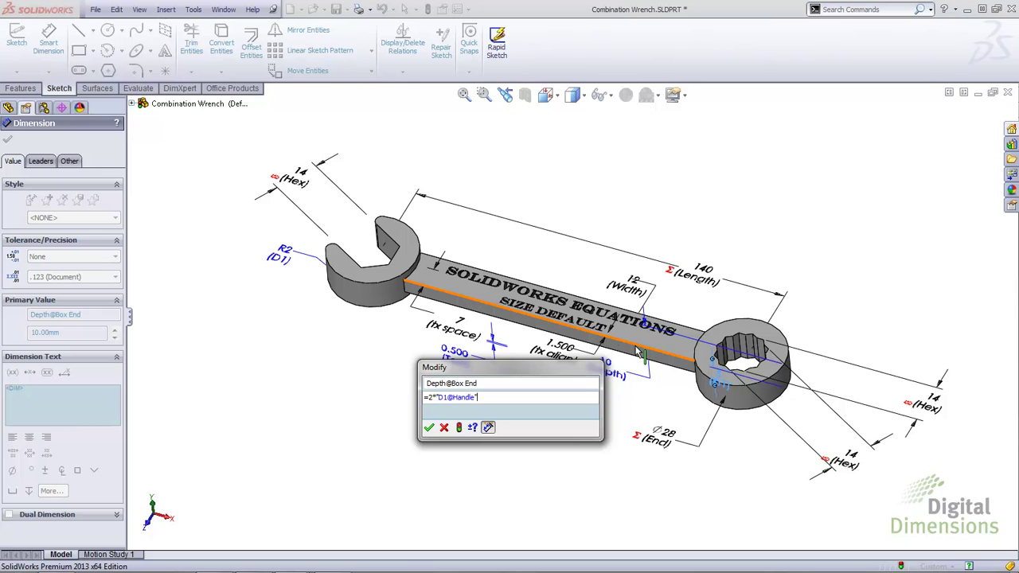
pyautogui.click(429, 428)
pyautogui.click(583, 410)
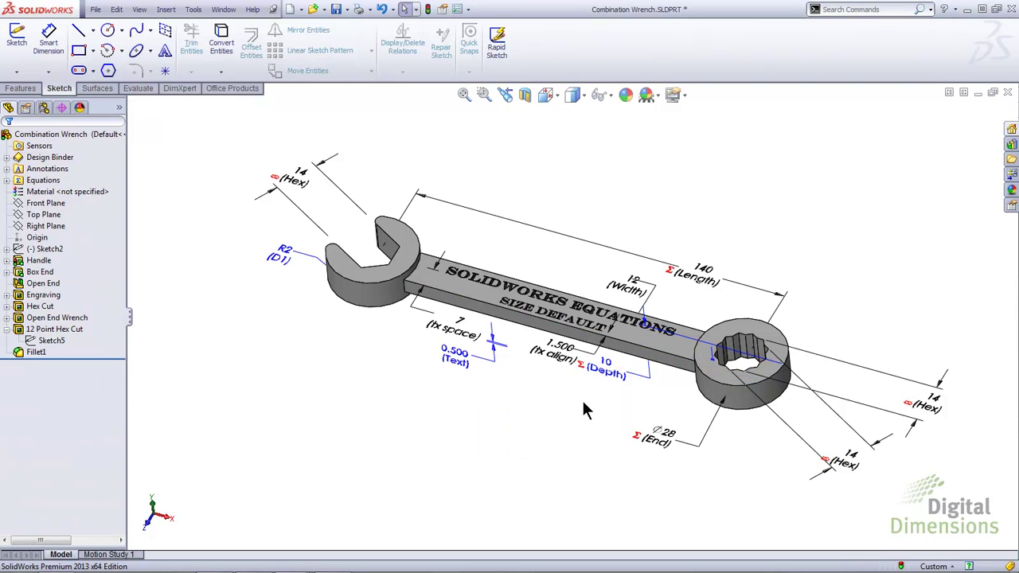
# Step: Open the part's equation manager and add Fillet1 as a feature suppression entry
pyautogui.click(35, 352)
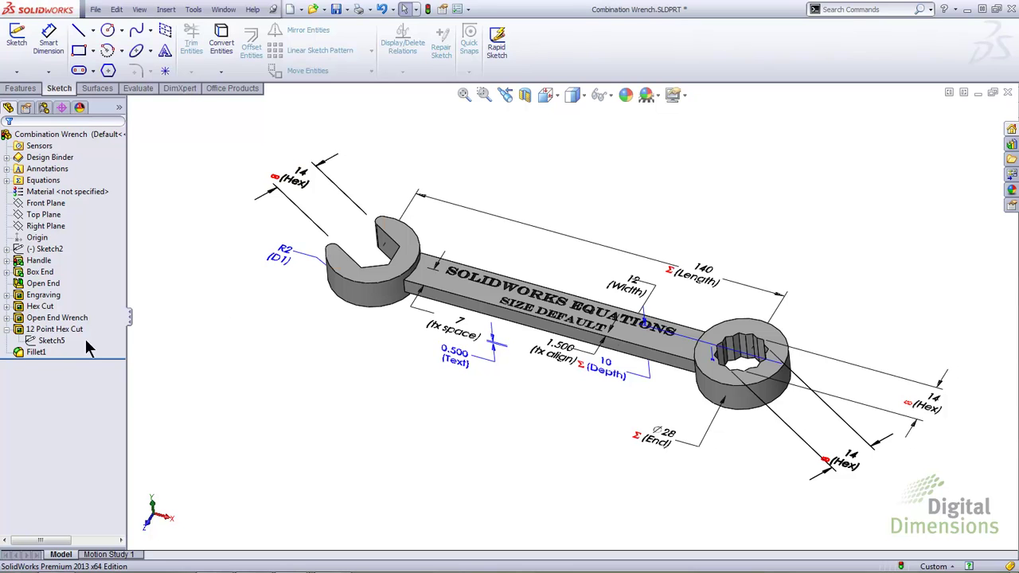
pyautogui.click(32, 352)
pyautogui.rightClick(54, 182)
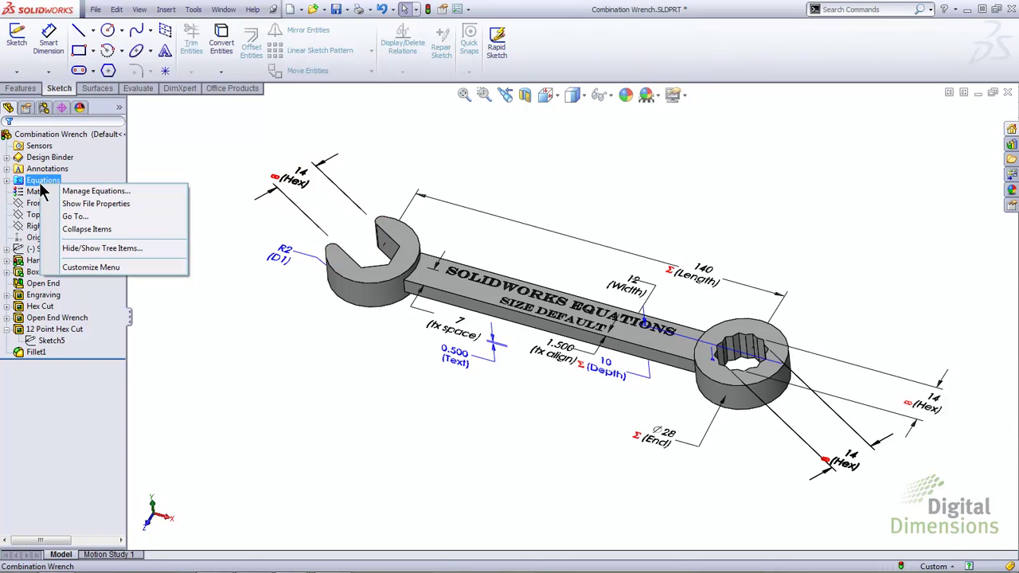
pyautogui.click(76, 194)
pyautogui.click(158, 198)
pyautogui.click(23, 356)
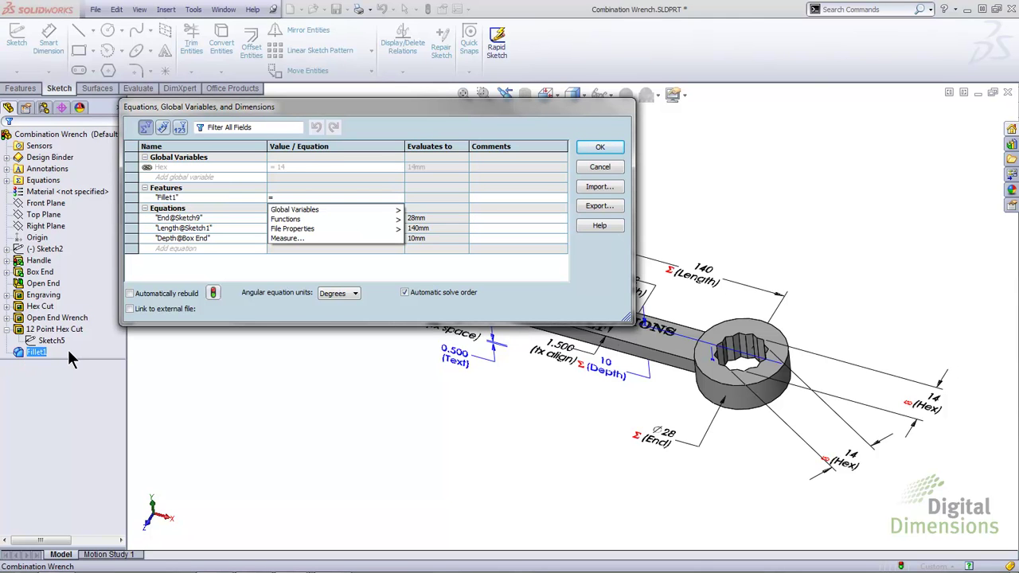
# Step: Set Fillet1's suppression equation to if("Hex" < 12, "suppressed", "unsuppressed") and accept the equations
pyautogui.write('i')
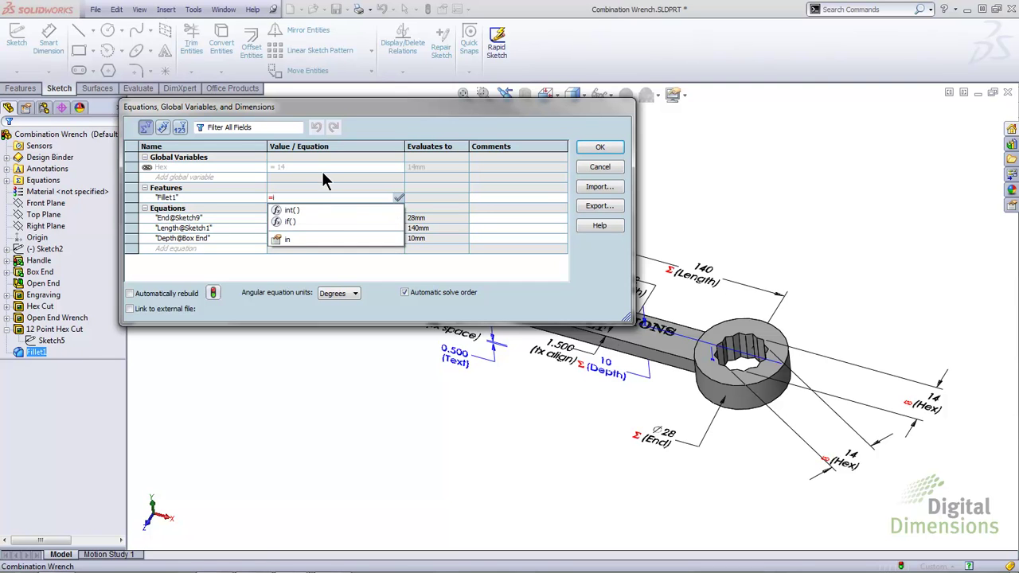
pyautogui.click(306, 220)
pyautogui.moveTo(311, 209)
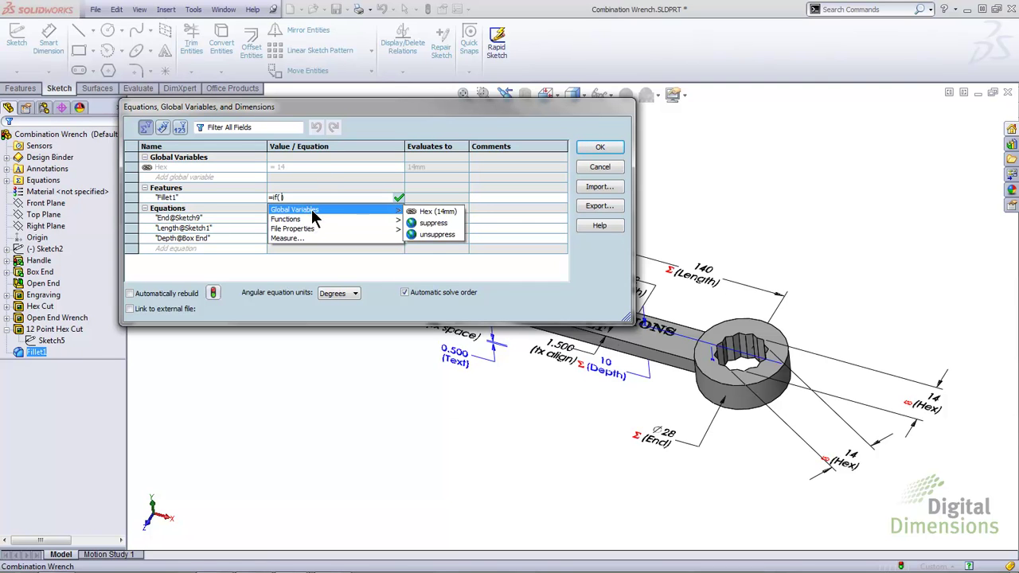
pyautogui.click(427, 214)
pyautogui.write('<')
pyautogui.write('12,')
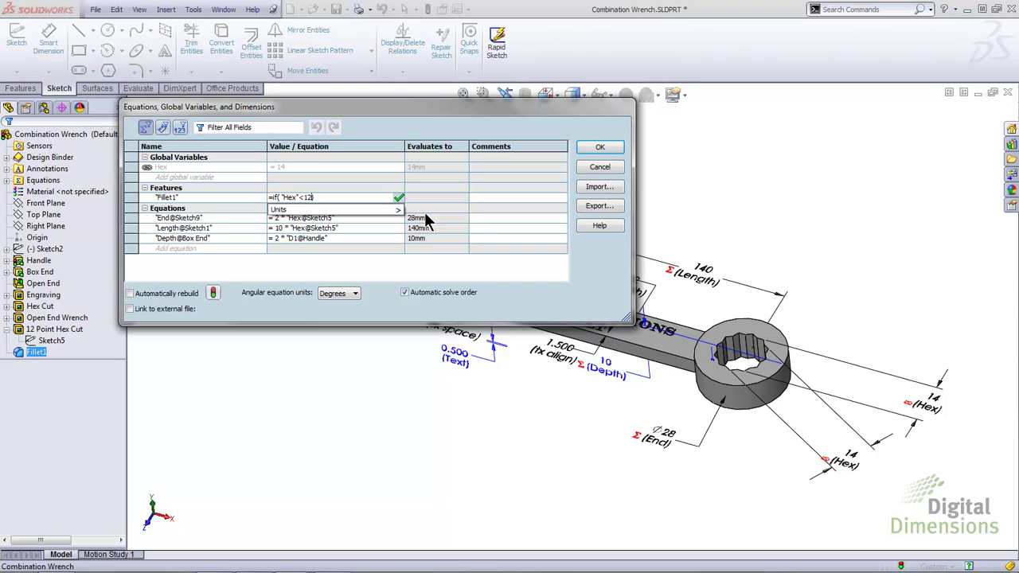
pyautogui.moveTo(385, 207)
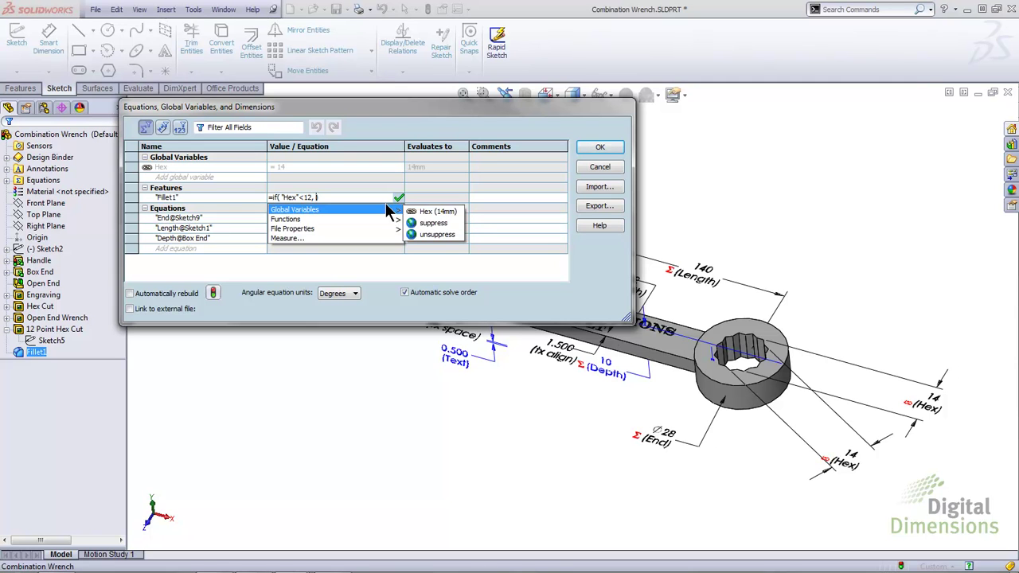
pyautogui.click(428, 226)
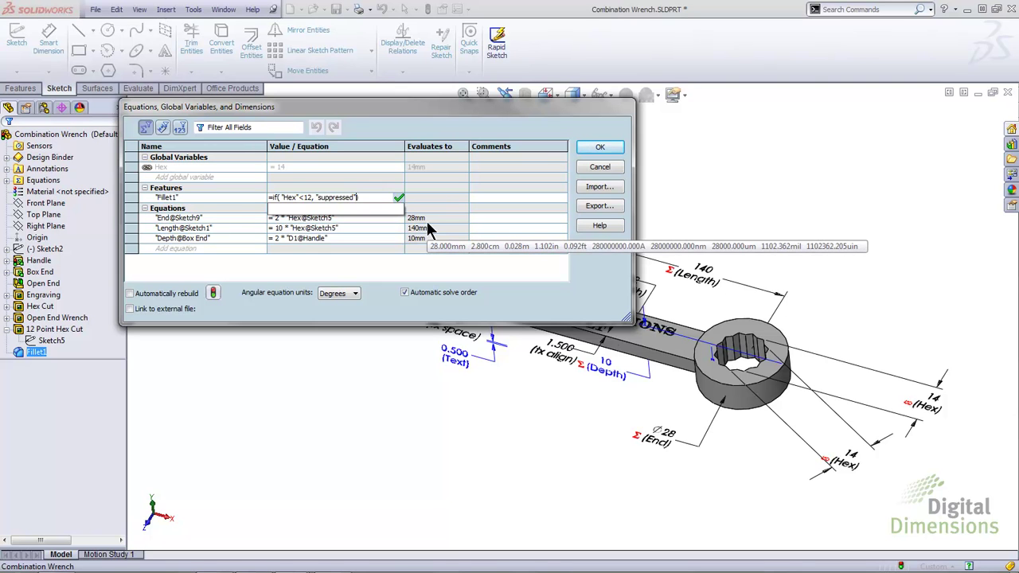
pyautogui.write(',')
pyautogui.moveTo(385, 211)
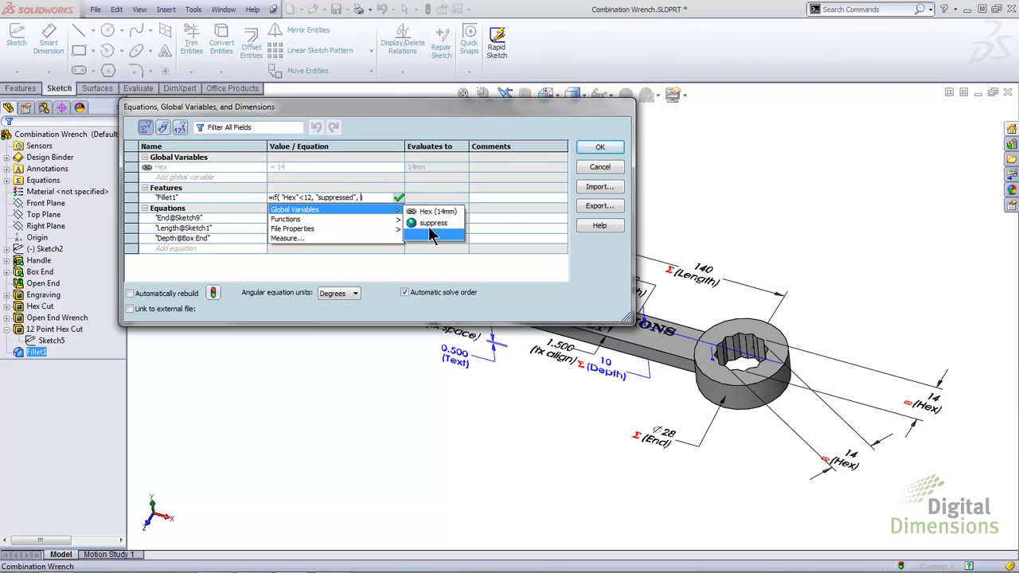
pyautogui.click(430, 233)
pyautogui.click(400, 197)
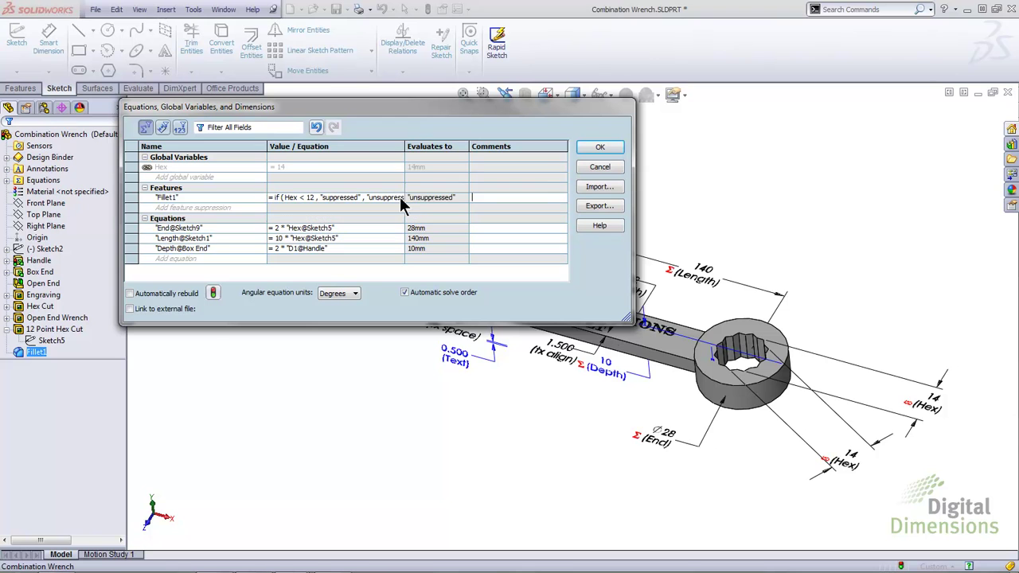
pyautogui.click(601, 148)
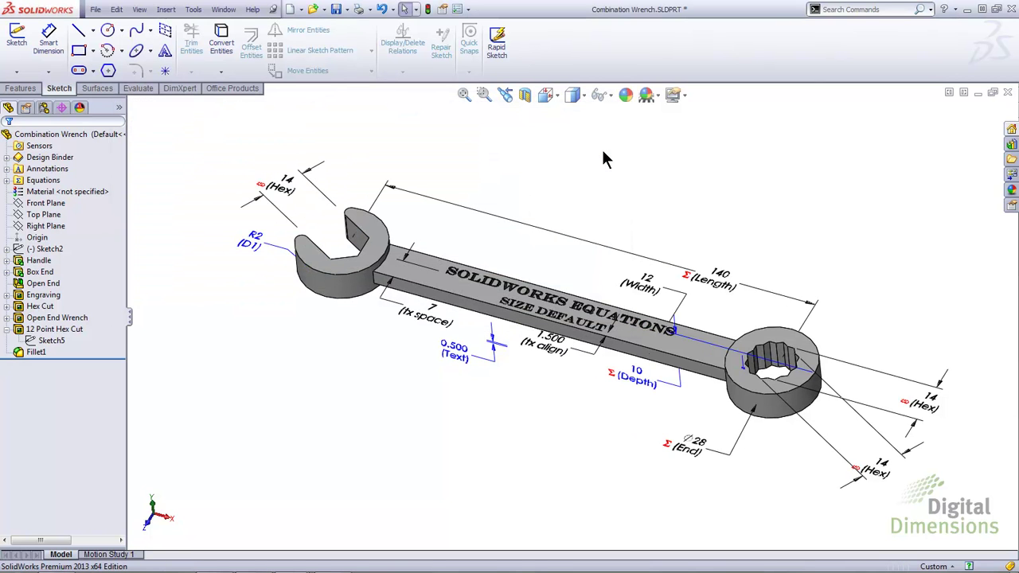
# Step: Configure the open end's linked Hex dimension and add a configuration named 10 with a value of 10 mm
pyautogui.click(287, 187)
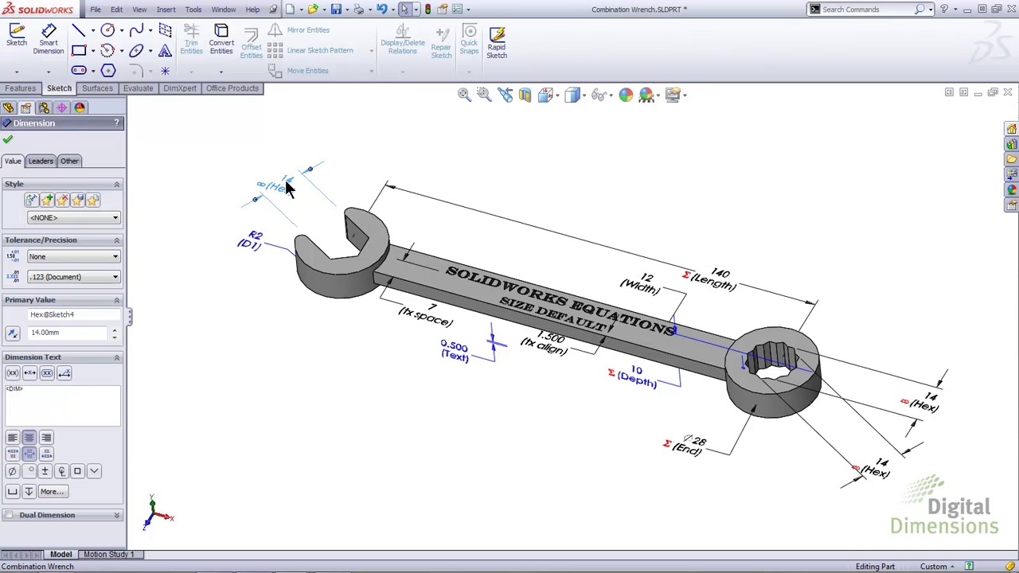
pyautogui.rightClick(286, 184)
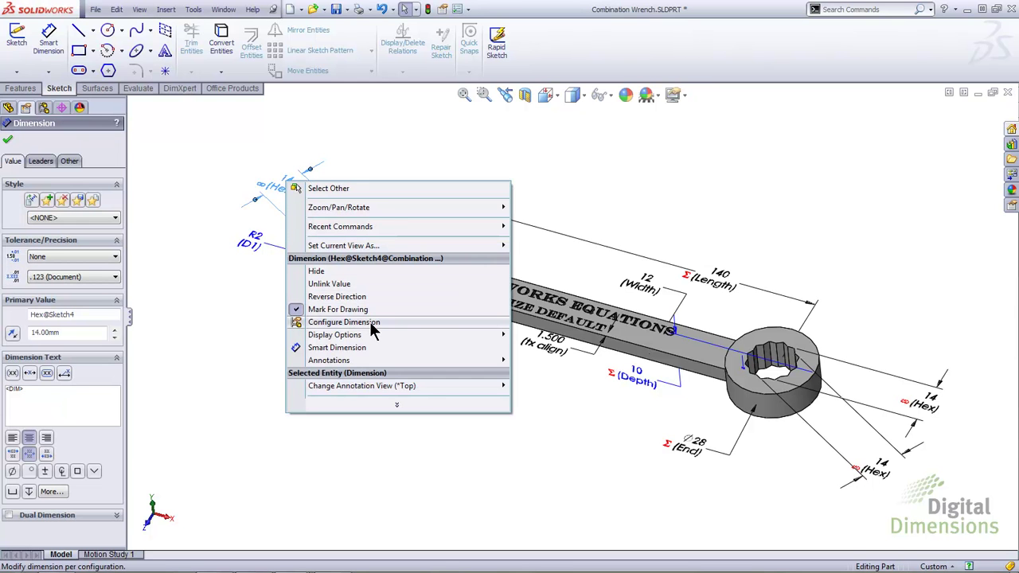
pyautogui.click(370, 324)
pyautogui.click(194, 152)
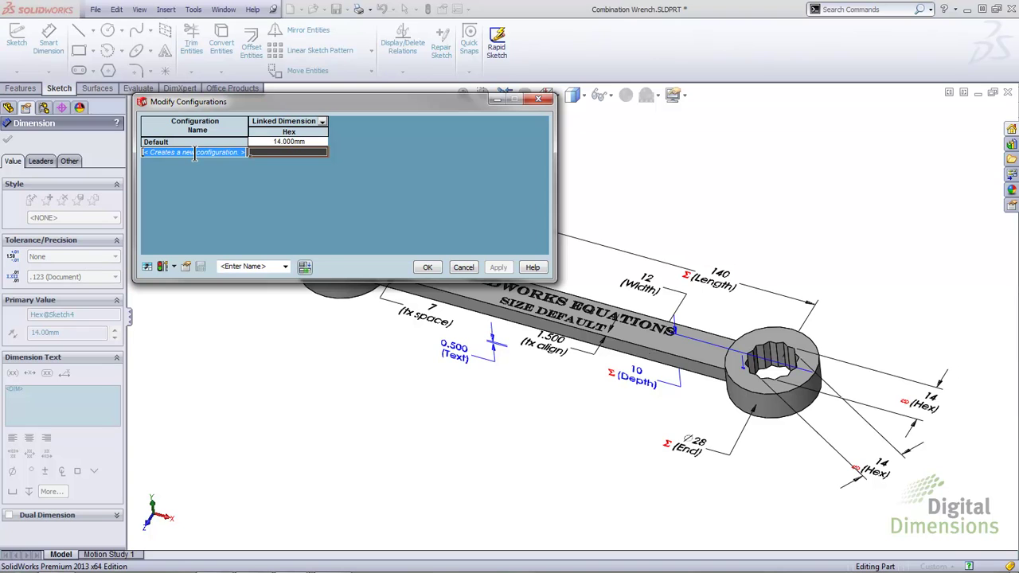
pyautogui.write('10')
pyautogui.press('Tab')
pyautogui.write('10')
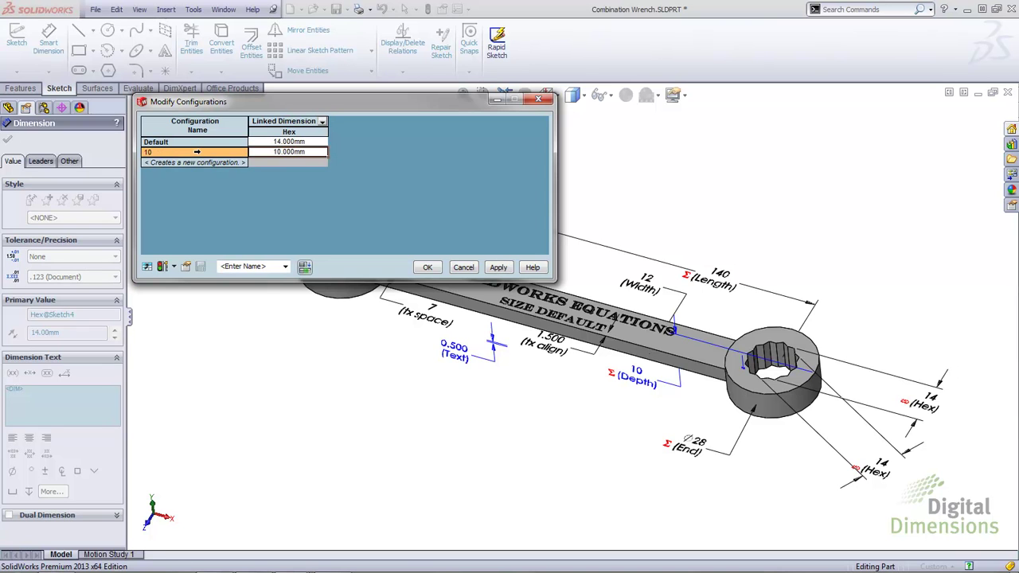
# Step: Add configurations named 12 and 14 with Hex values of 12 mm and 14 mm
pyautogui.click(182, 162)
pyautogui.write('12')
pyautogui.press('Tab')
pyautogui.write('12')
pyautogui.click(191, 172)
pyautogui.write('14')
pyautogui.press('Tab')
pyautogui.write('14')
# Step: Add configurations named 16 and 18 with Hex values of 16 mm and 18 mm, and apply the configuration table
pyautogui.click(189, 183)
pyautogui.write('16')
pyautogui.press('Tab')
pyautogui.write('16')
pyautogui.press('Return')
pyautogui.click(203, 194)
pyautogui.write('18')
pyautogui.press('Tab')
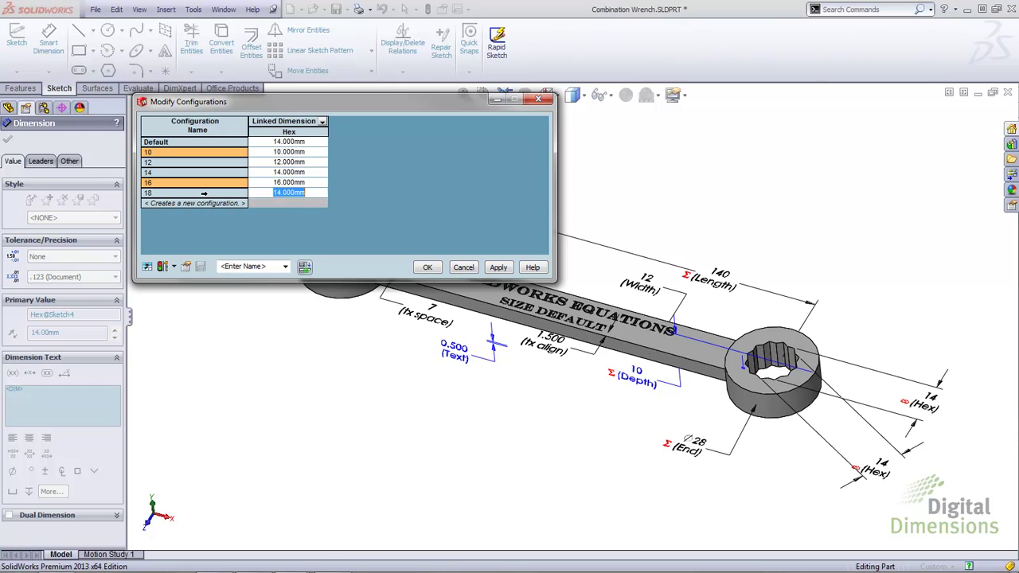
pyautogui.write('18')
pyautogui.click(497, 268)
pyautogui.click(429, 269)
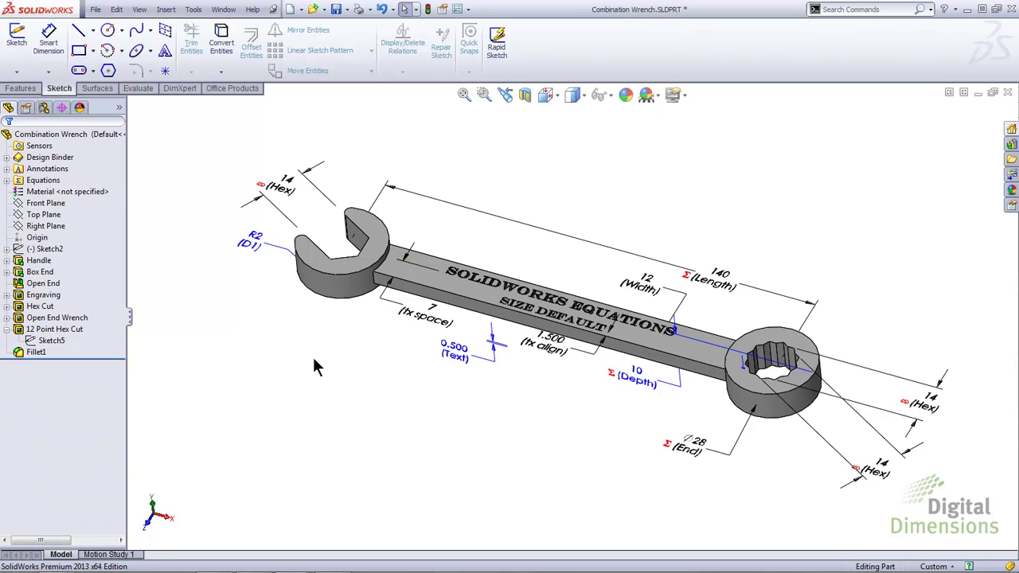
# Step: Hide the feature dimensions on the combination wrench
pyautogui.rightClick(47, 169)
pyautogui.click(127, 210)
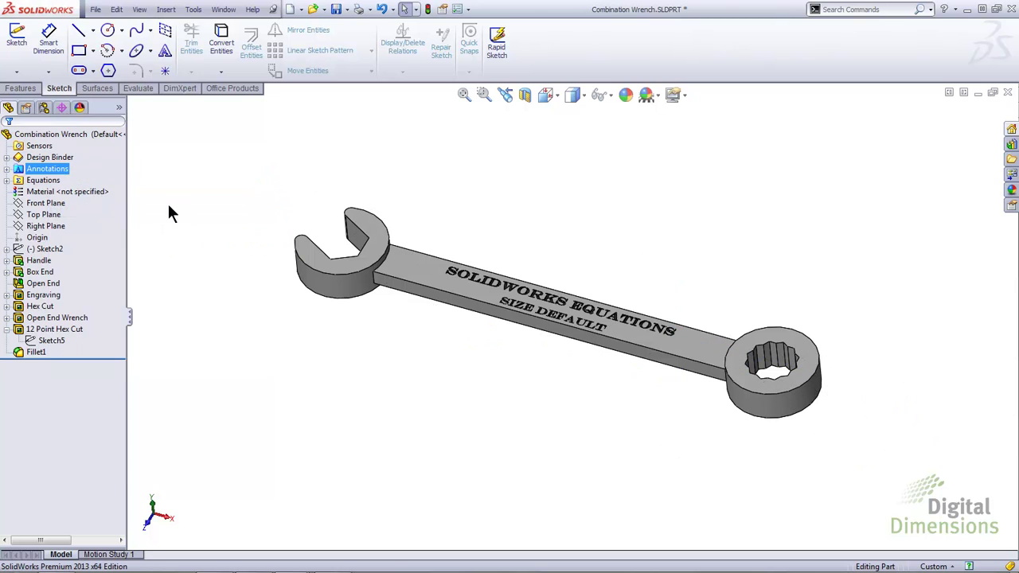
# Step: Activate the wrench's configurations 10, 12 and 14 in turn to compare the model at each size
pyautogui.click(44, 108)
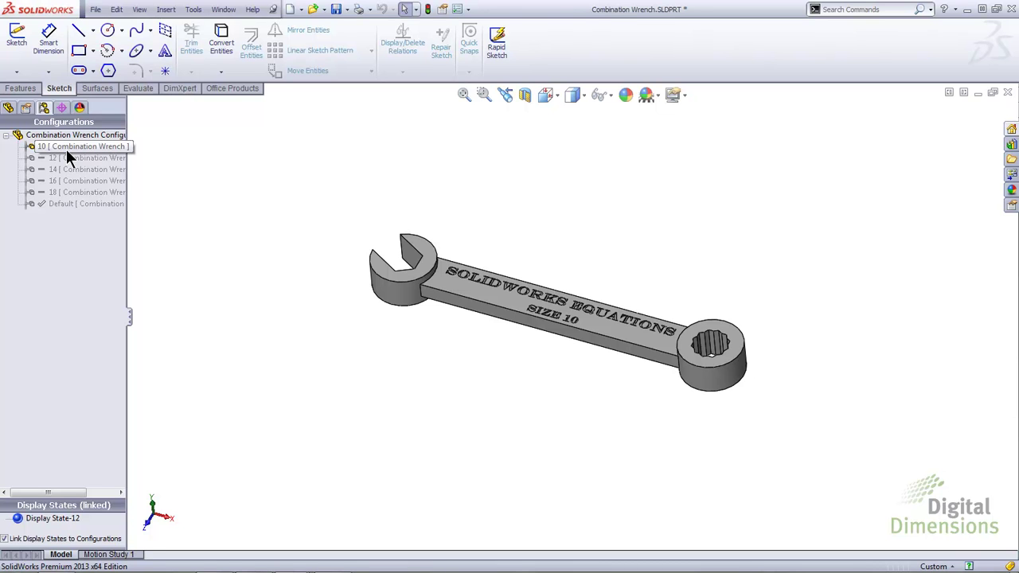
pyautogui.doubleClick(68, 158)
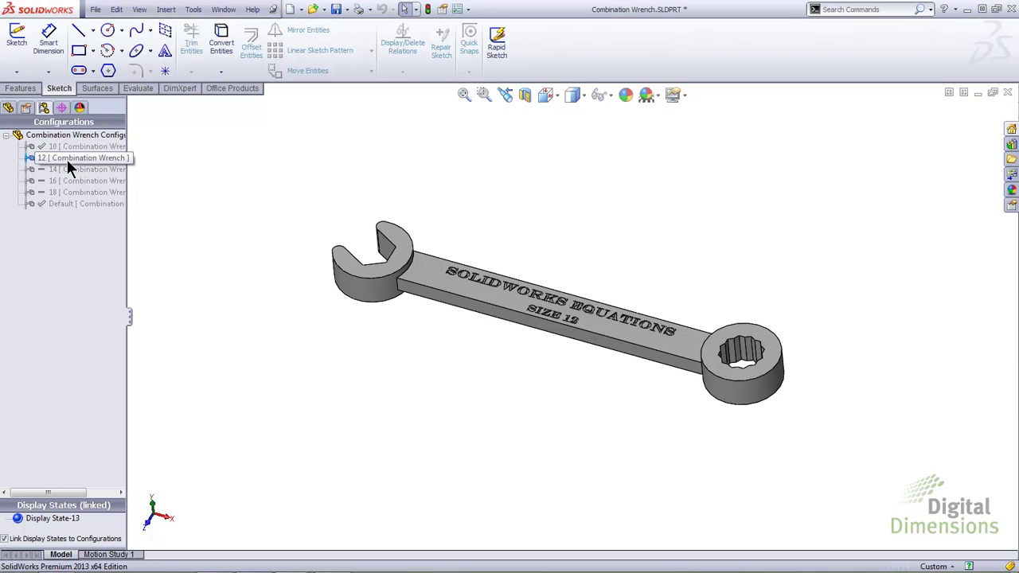
pyautogui.doubleClick(65, 170)
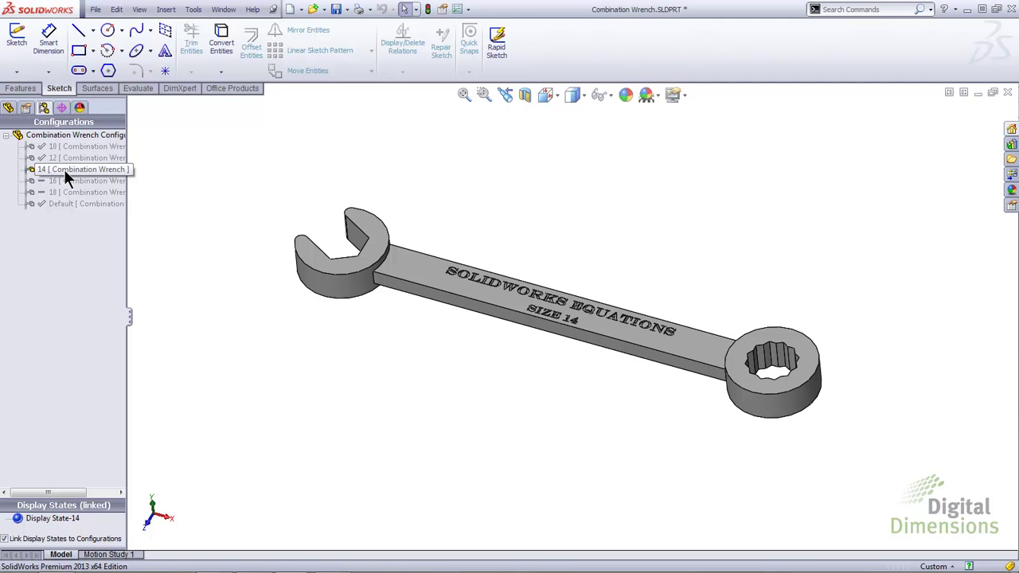
# Step: Show the feature dimensions on the combination wrench
pyautogui.click(8, 109)
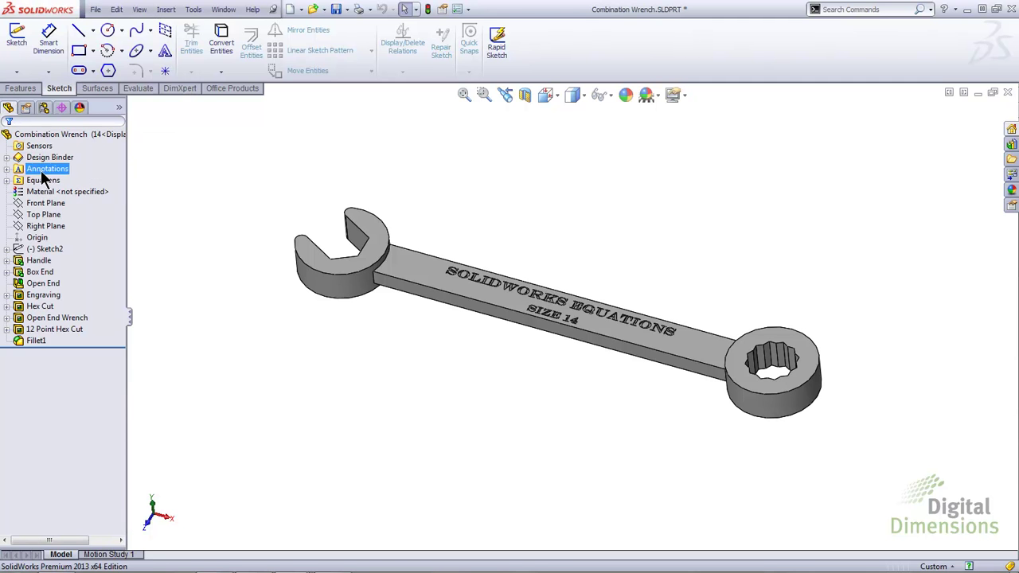
pyautogui.rightClick(38, 168)
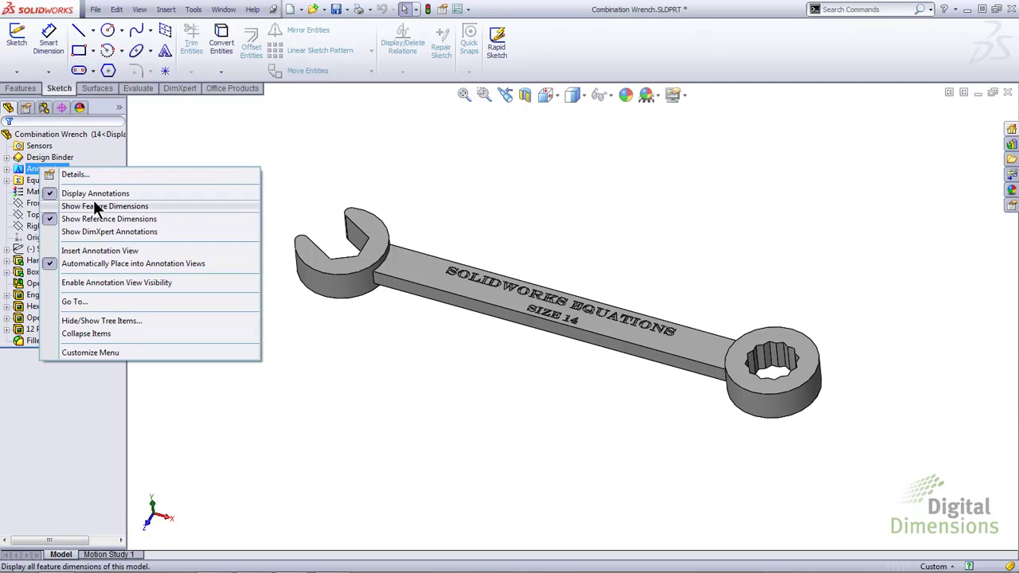
pyautogui.click(68, 205)
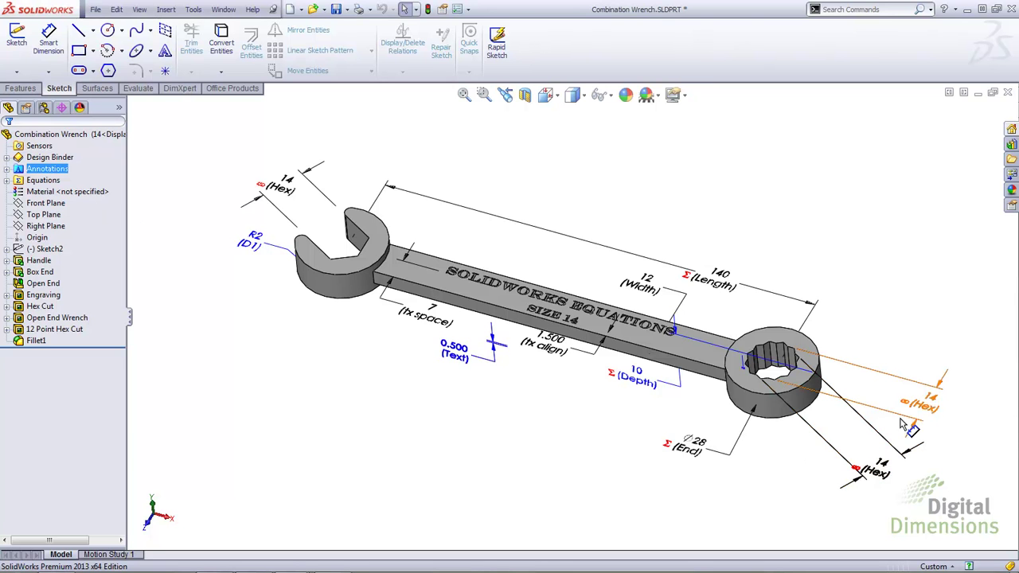
# Step: Activate configuration 16 and then configuration 18 of the wrench with its dimensions displayed
pyautogui.click(44, 108)
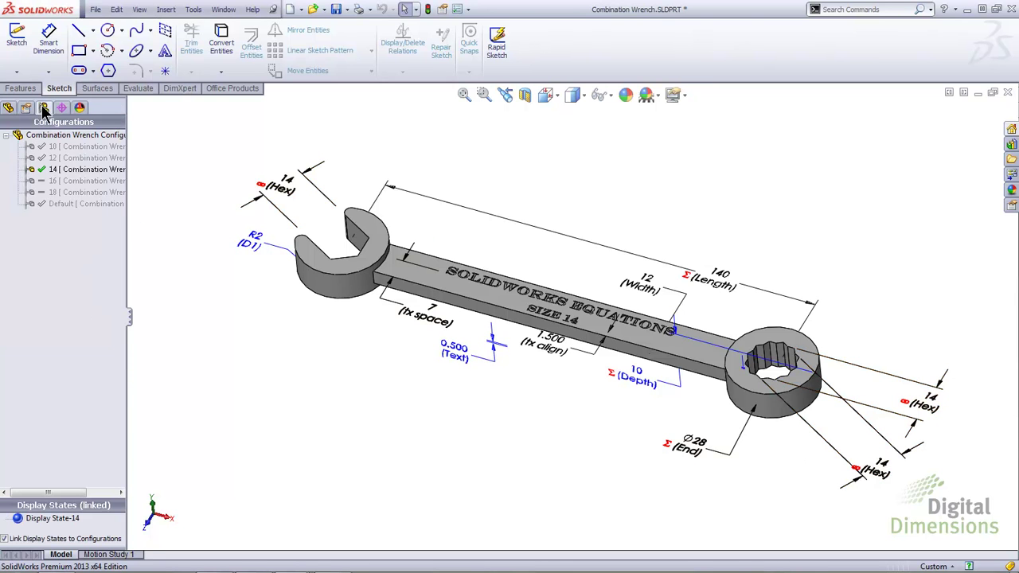
pyautogui.doubleClick(52, 181)
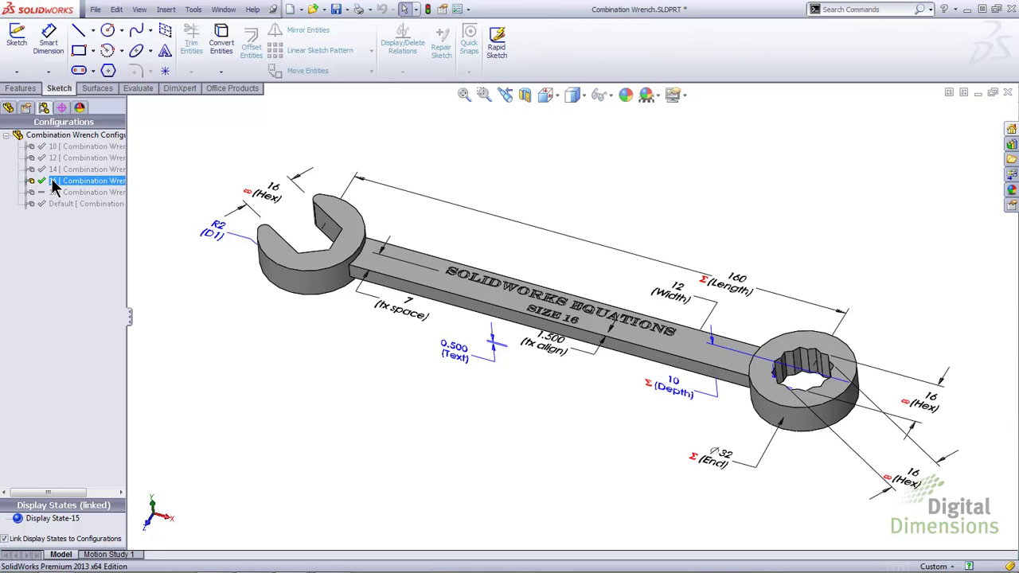
pyautogui.doubleClick(59, 192)
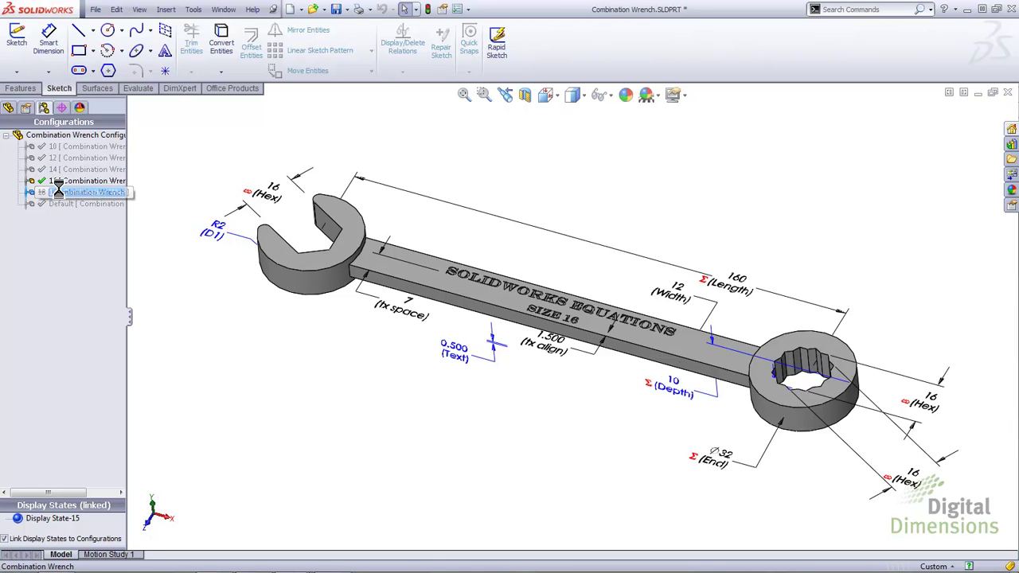